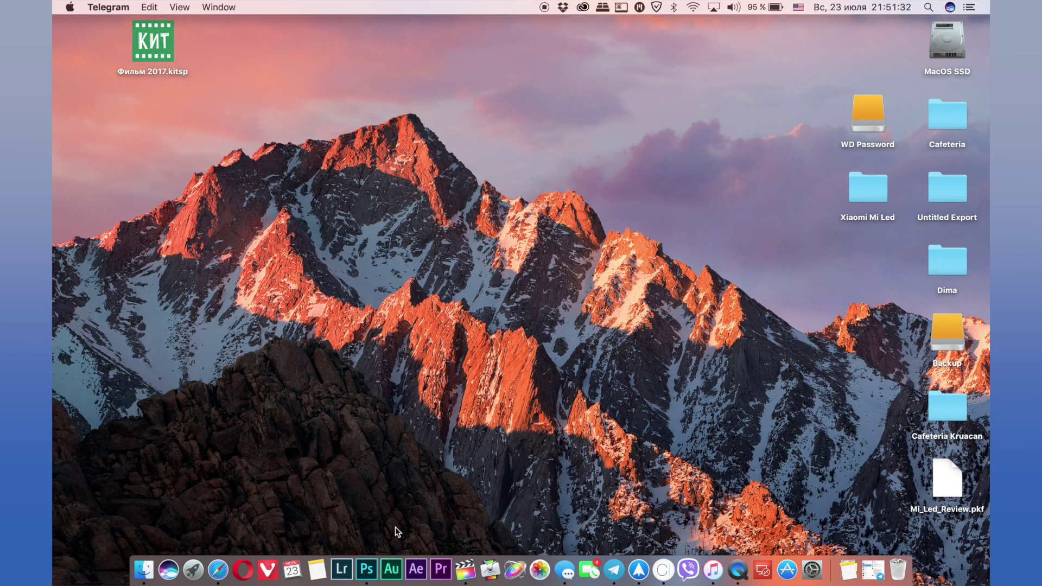
- Launch Motion from the Dock to bring up its Project Browser
left_click(517, 566)
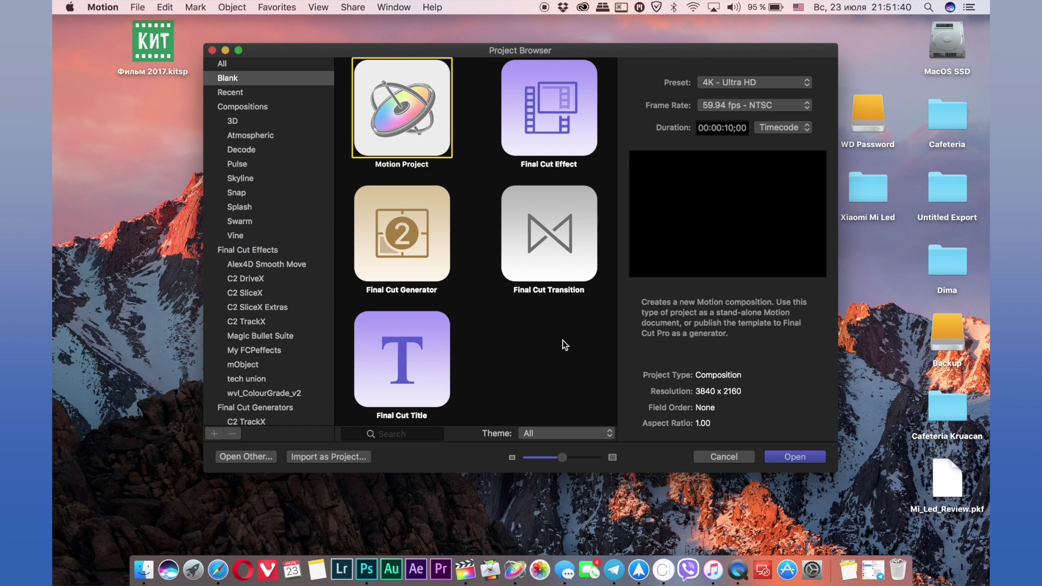
- Create a Final Cut Transition project, fit the canvas in the viewer, and select Transition A
left_click(554, 207)
double_click(584, 255)
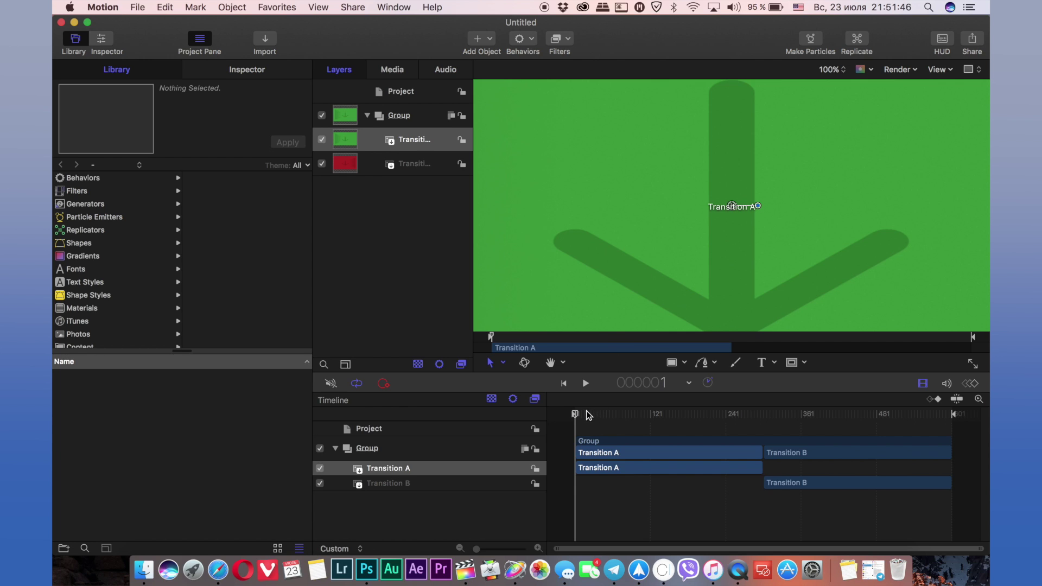
left_click(831, 69)
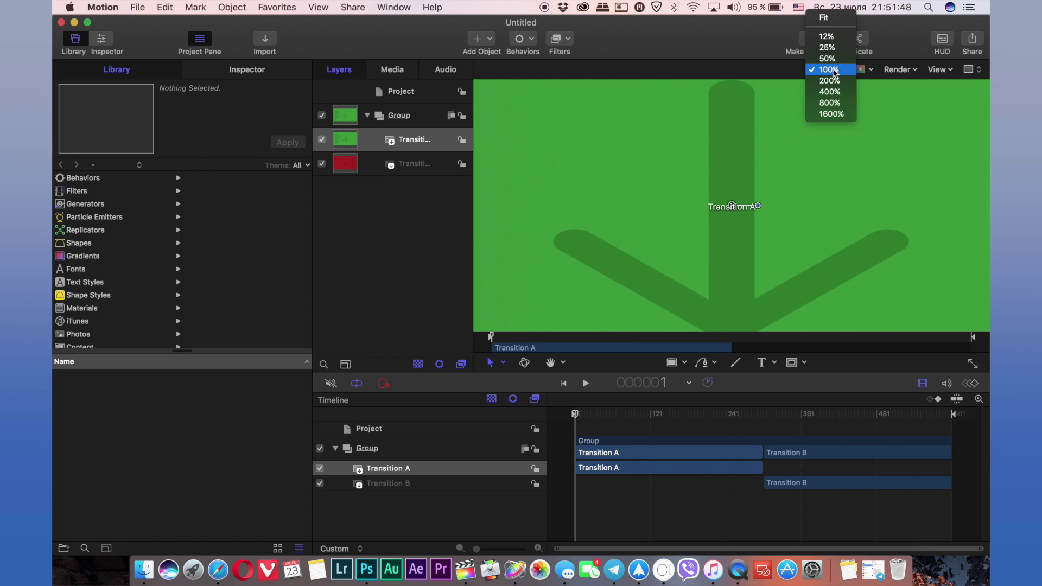
left_click(831, 17)
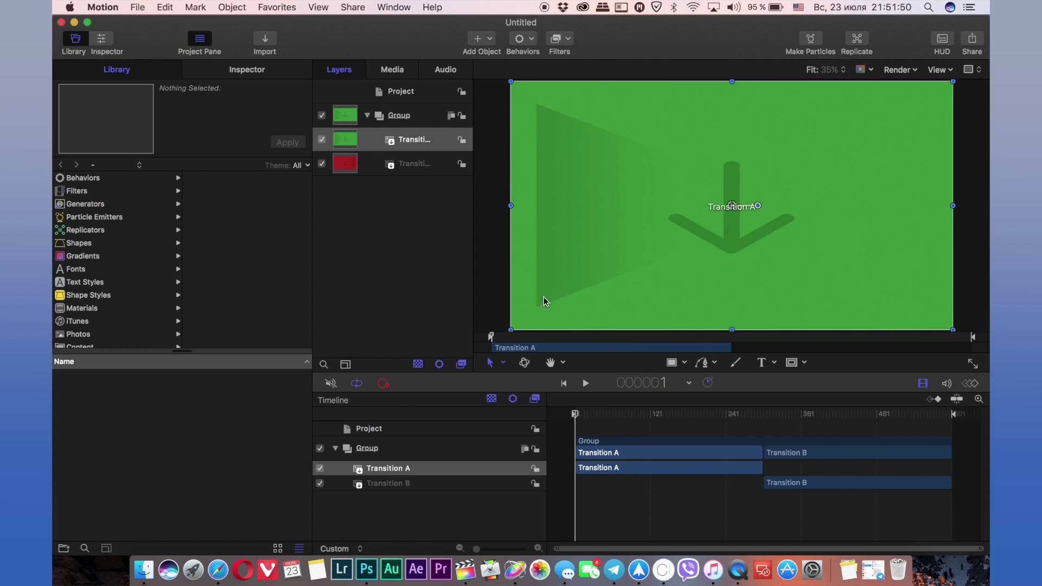
left_click(421, 467)
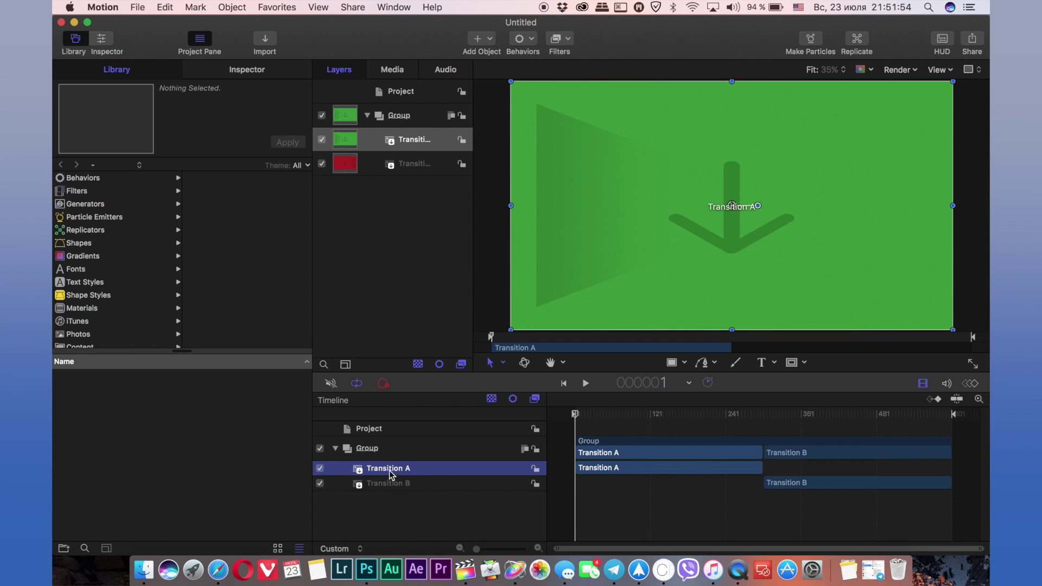
- Keyframe Transition A's Scale from 100% at frame 1 to 130% at frame 300
left_click(278, 68)
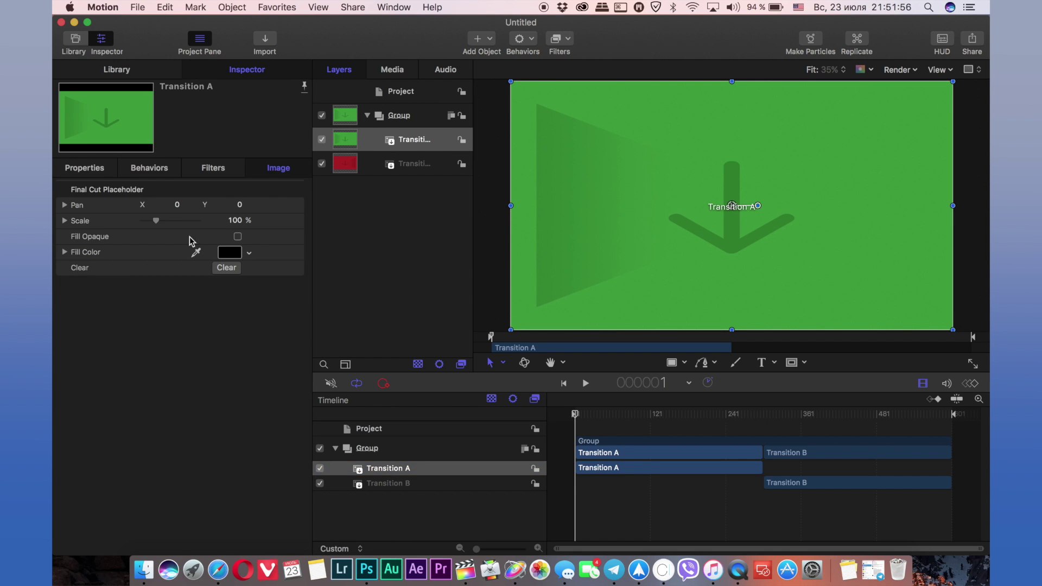
left_click(116, 170)
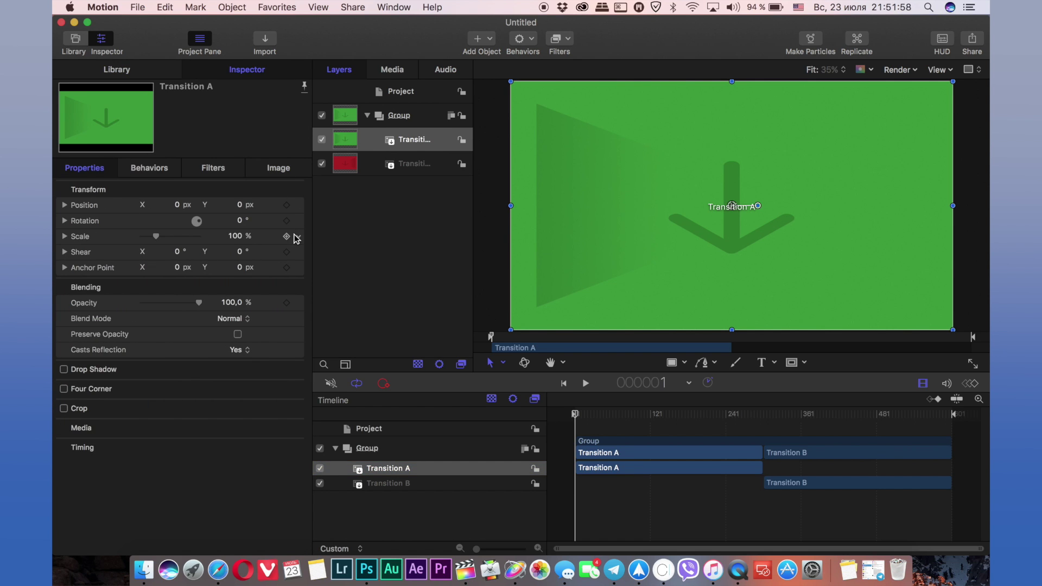
left_click(287, 237)
left_click_drag(762, 415, 763, 415)
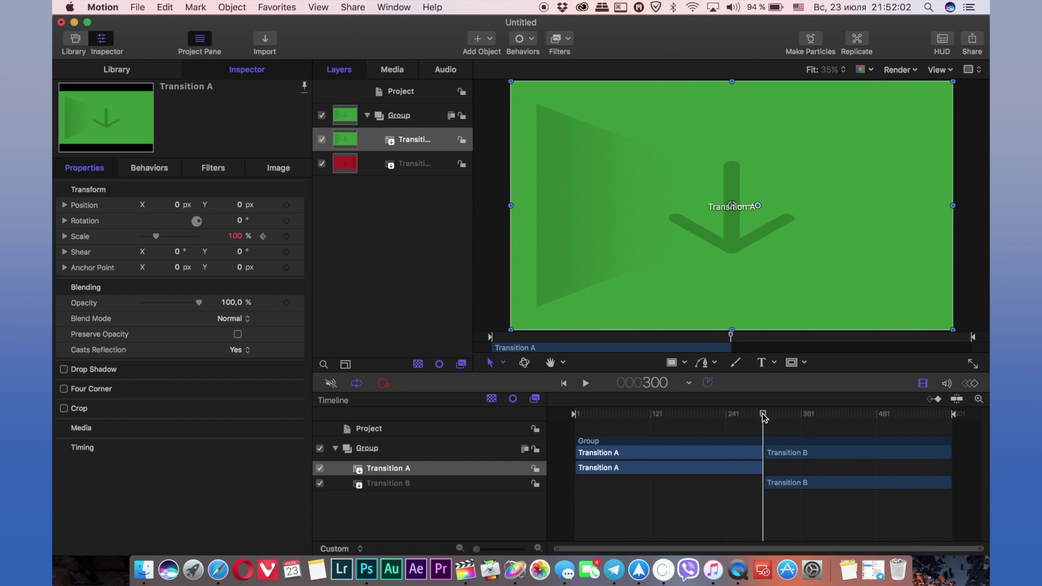
left_click(235, 237)
type("120")
key("Return")
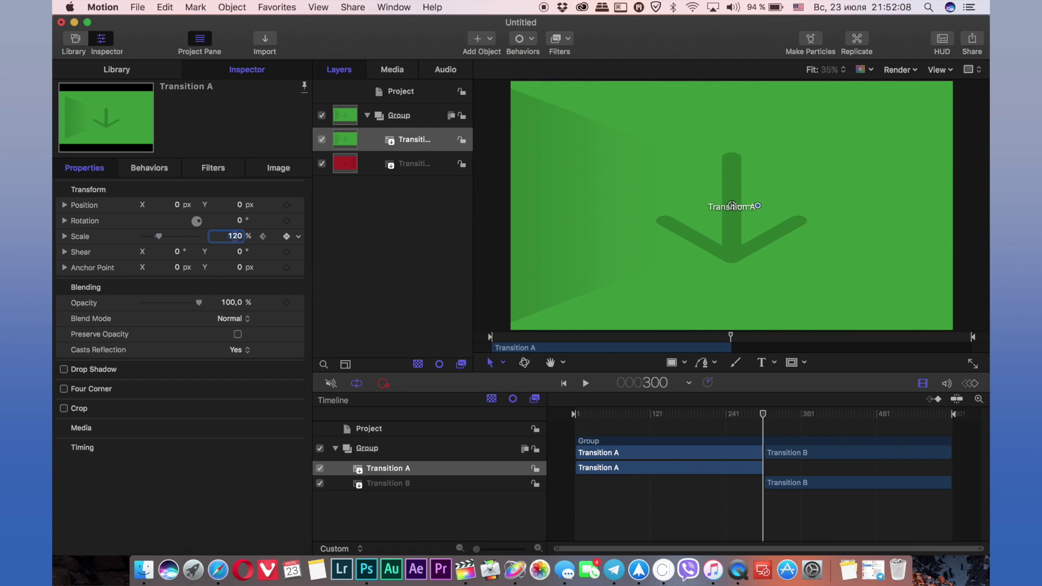
type("13")
key("Return")
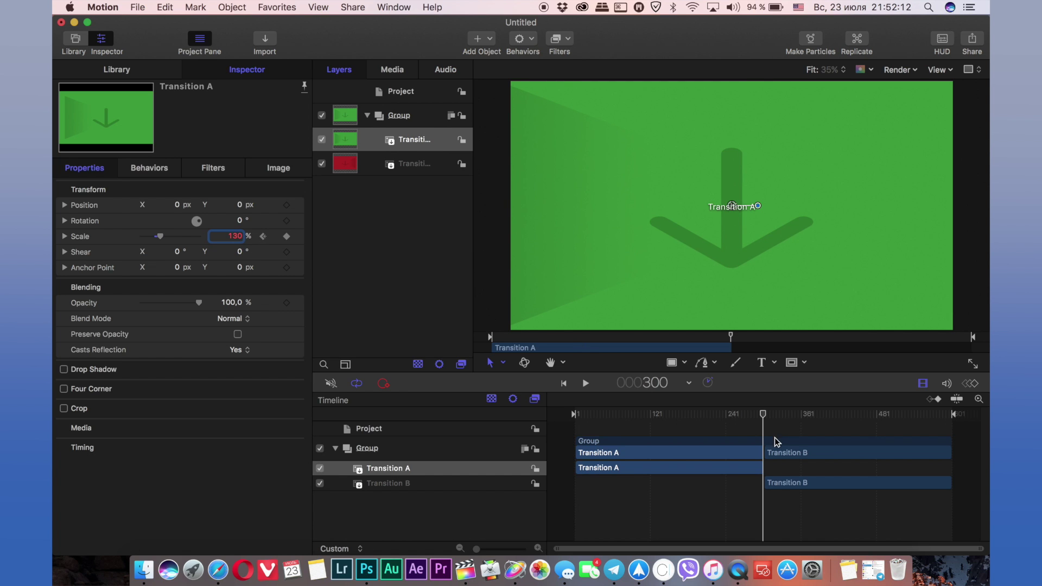
- Keyframe Transition B's Scale from 130% at frame 301 to 100% at frame 600
left_click(775, 451)
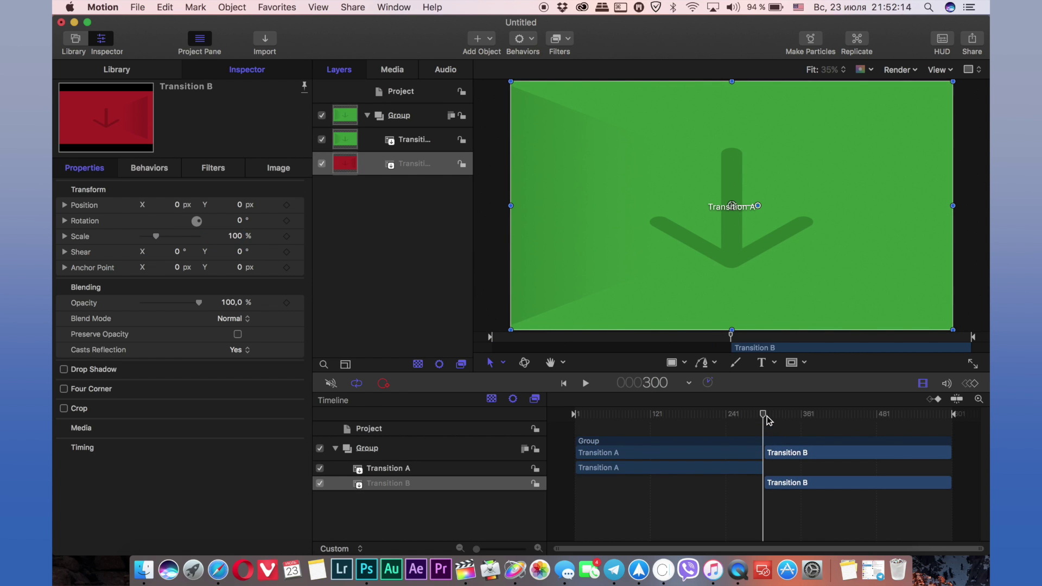
key("Right")
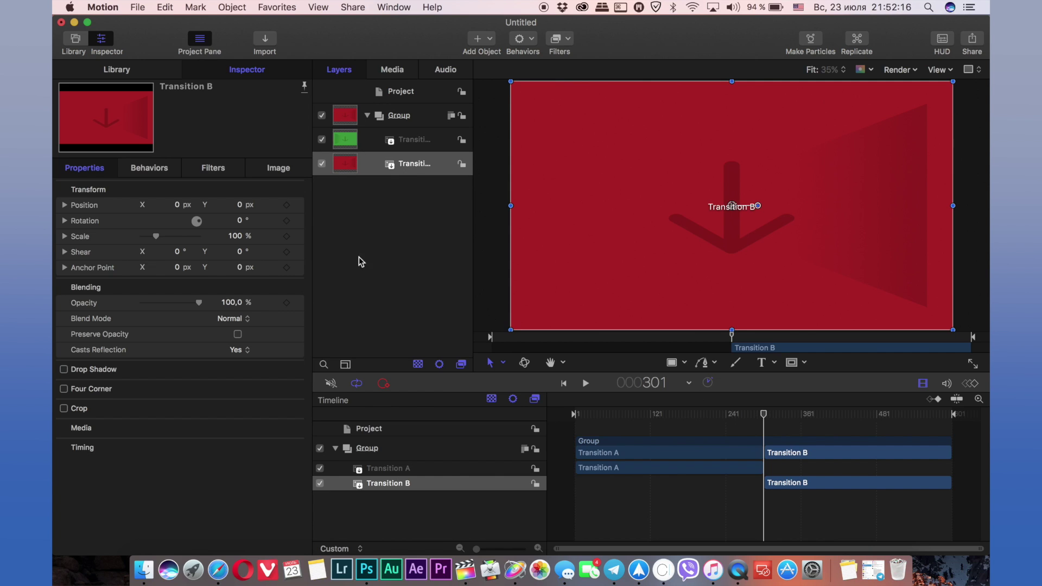
left_click(236, 237)
type("13")
key("Return")
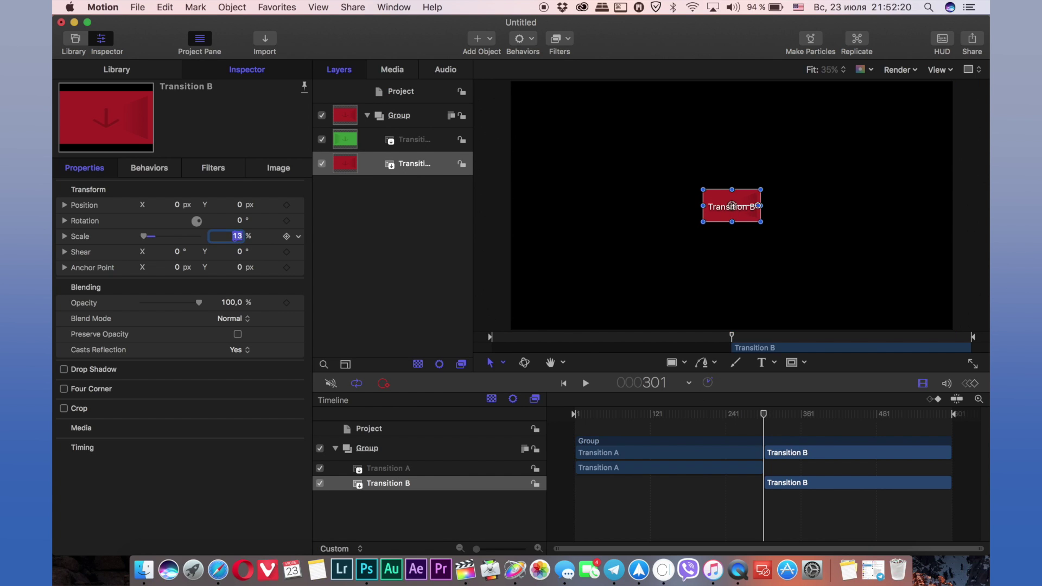
type("0")
key("Return")
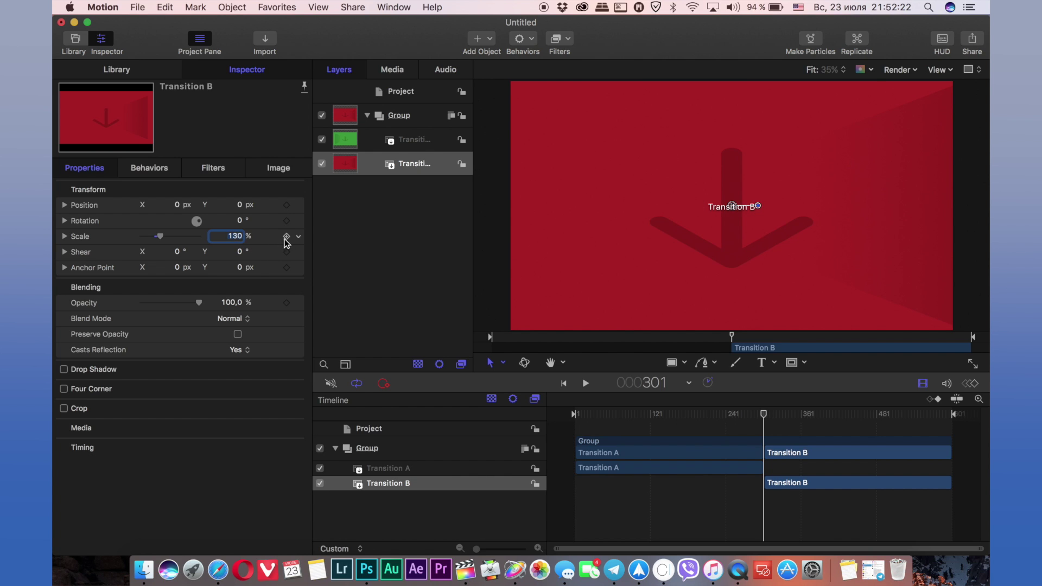
left_click(285, 239)
left_click_drag(773, 419, 964, 405)
left_click(238, 236)
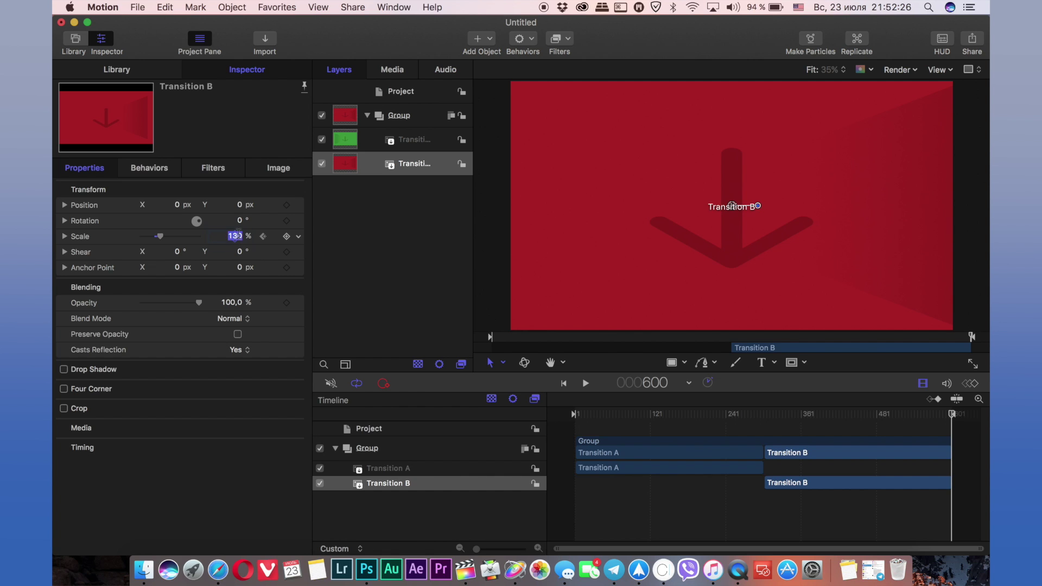
type("1")
key("Return")
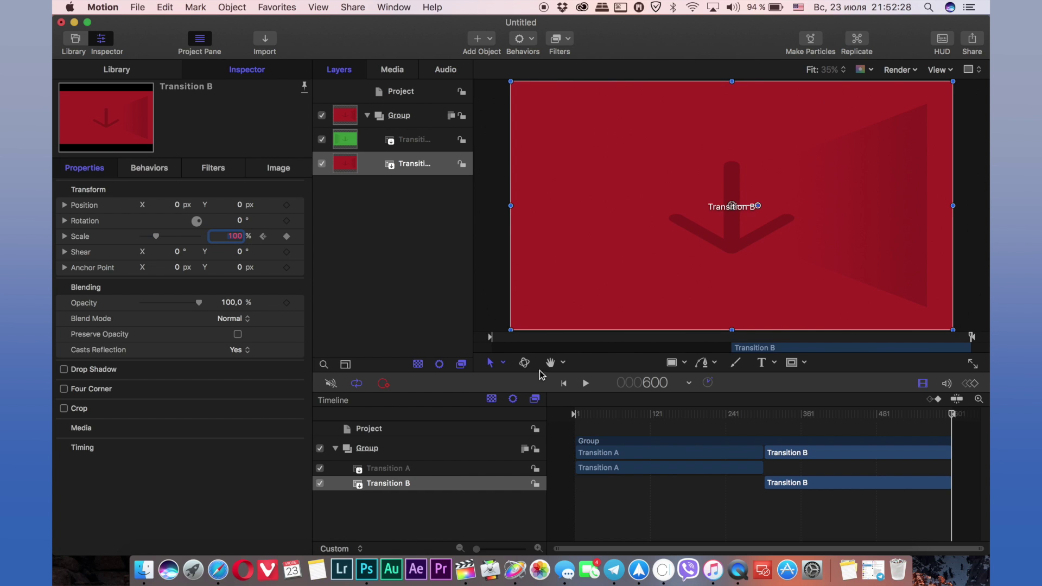
- Scrub and play back both placeholders' scale animation, then show the Library's Filters list
left_click(656, 414)
left_click(644, 450)
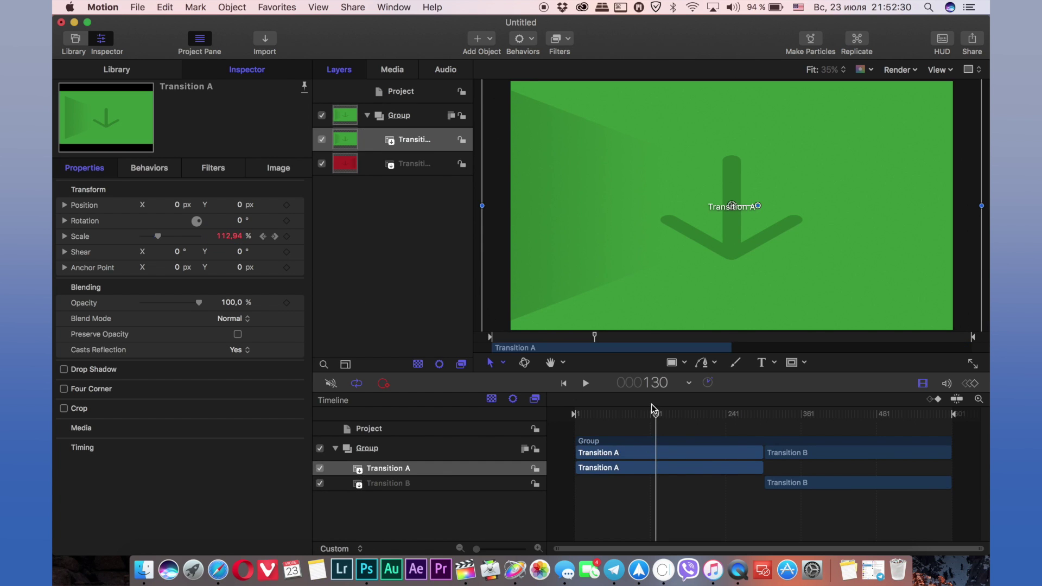
left_click_drag(577, 416, 980, 445)
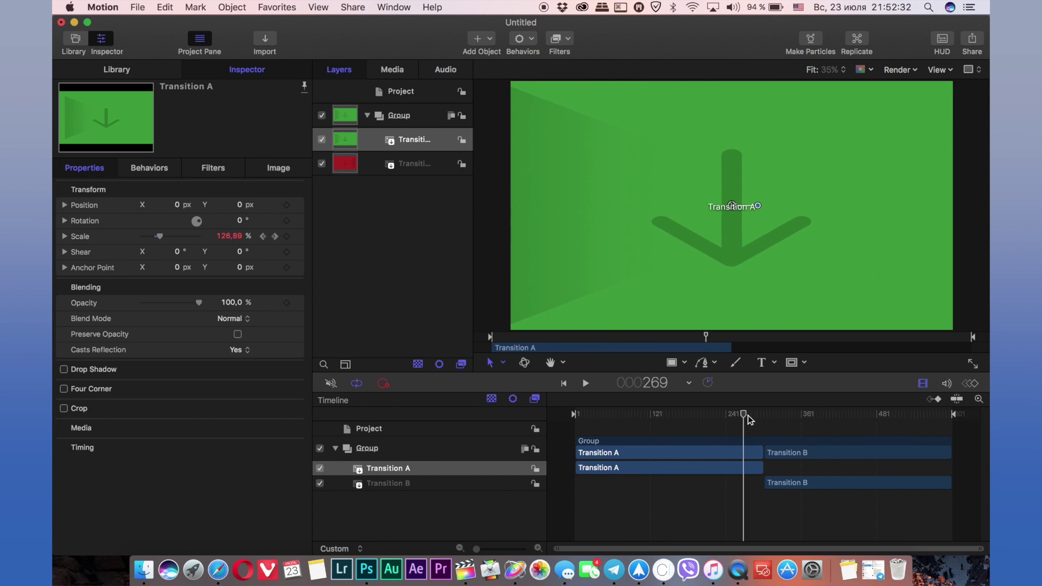
key("space")
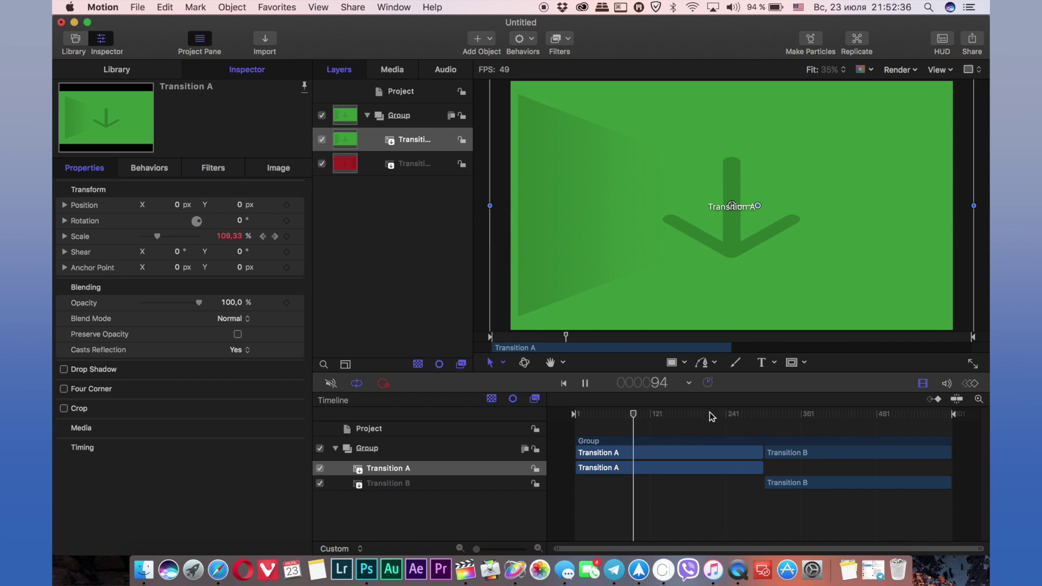
left_click_drag(729, 414, 797, 416)
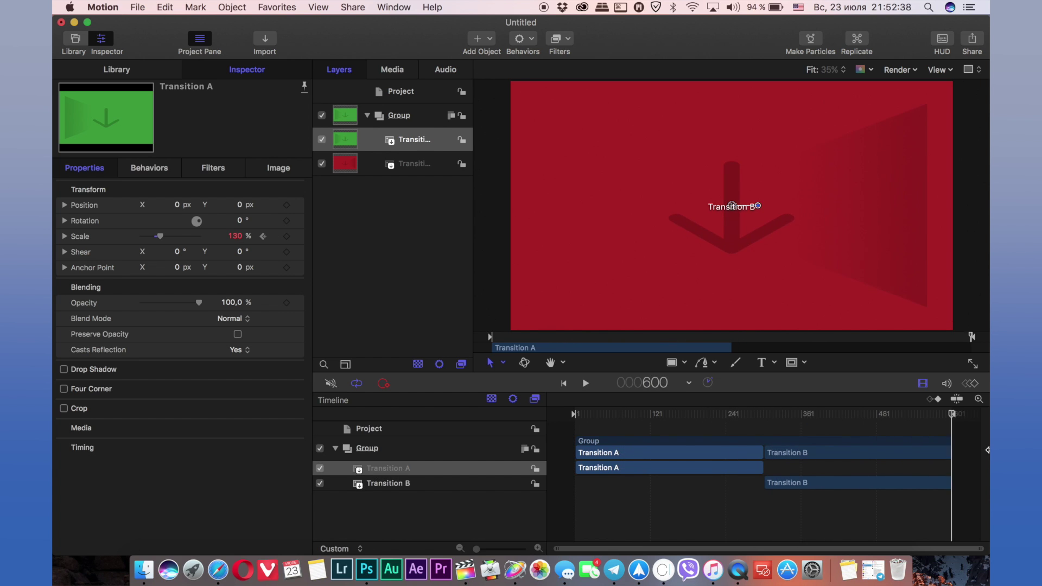
key("Home")
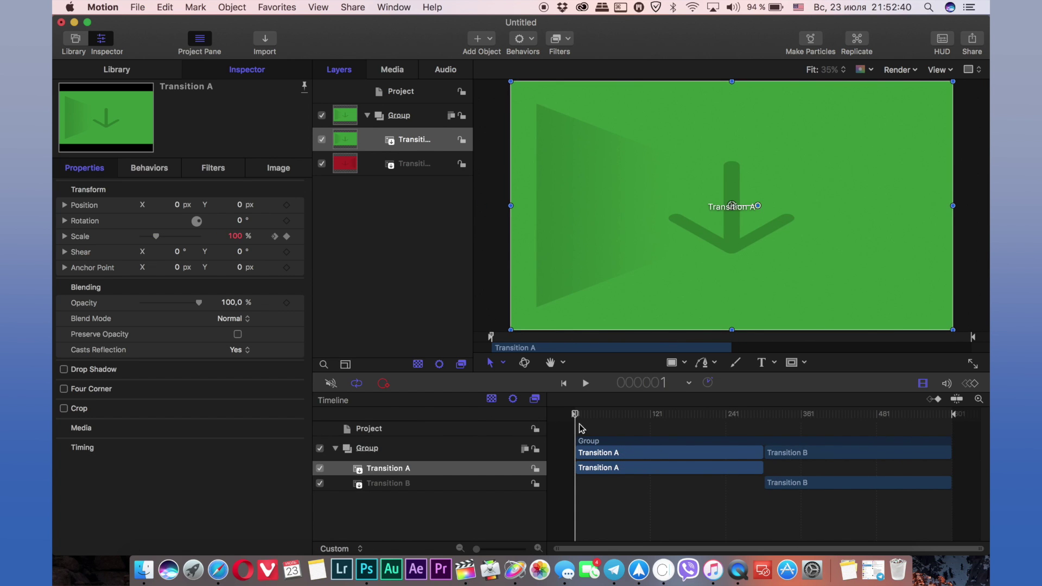
mouse_move(579, 426)
left_mouse_down()
mouse_move(988, 423)
mouse_move(695, 419)
left_mouse_up()
key("Home")
left_click(169, 76)
left_click(161, 194)
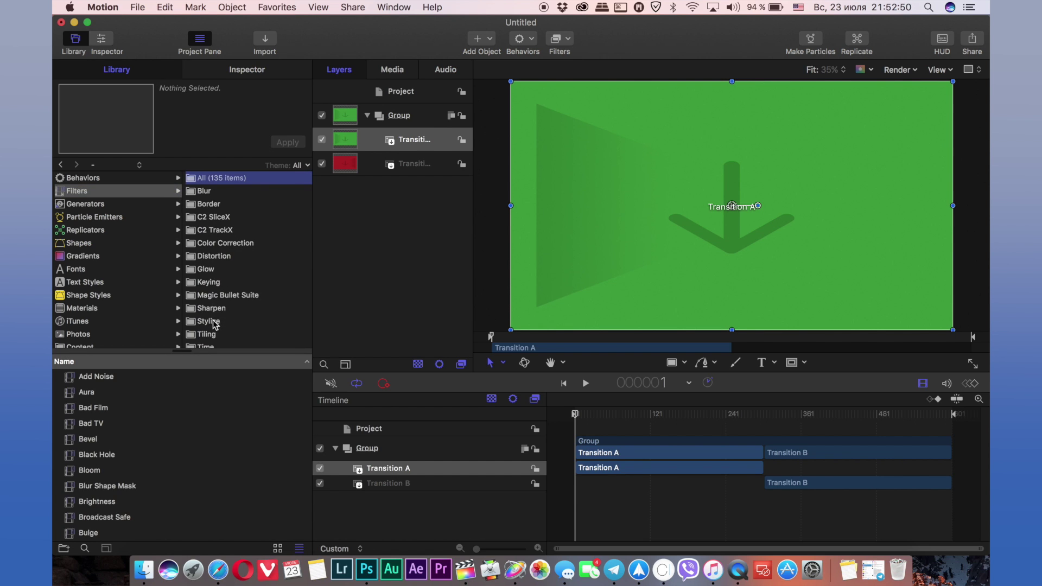
- Apply the Color Correction Gamma filter to Transition A and B, and inspect A's Gamma
left_click(209, 245)
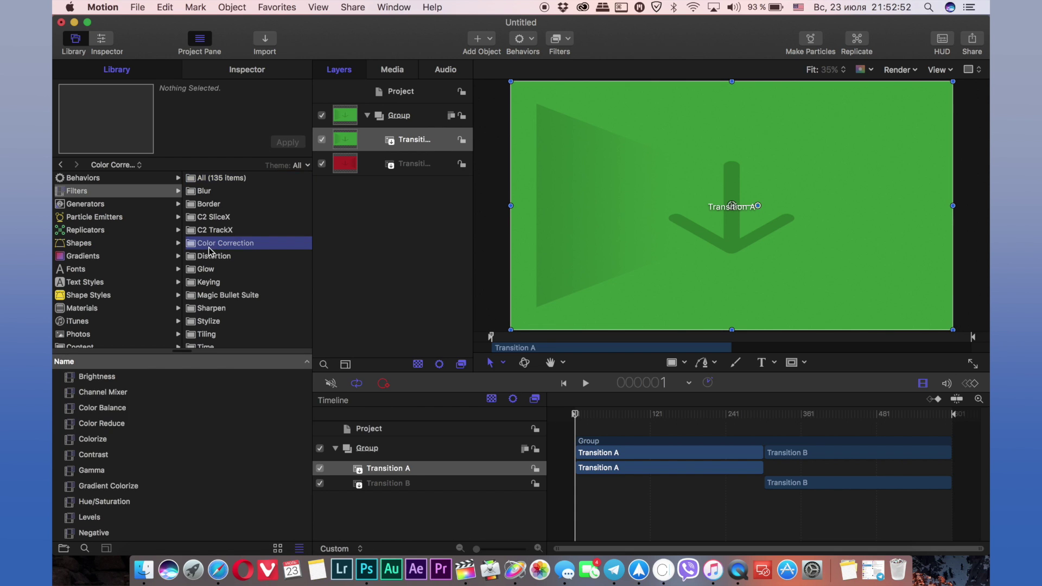
left_click(95, 469)
left_click_drag(144, 474, 391, 468)
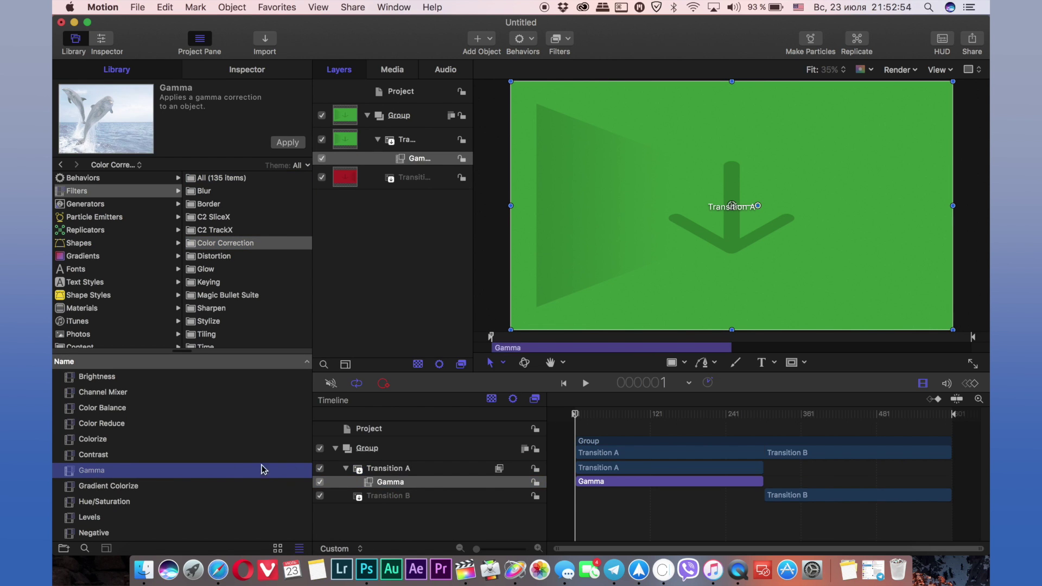
left_click_drag(196, 471, 401, 495)
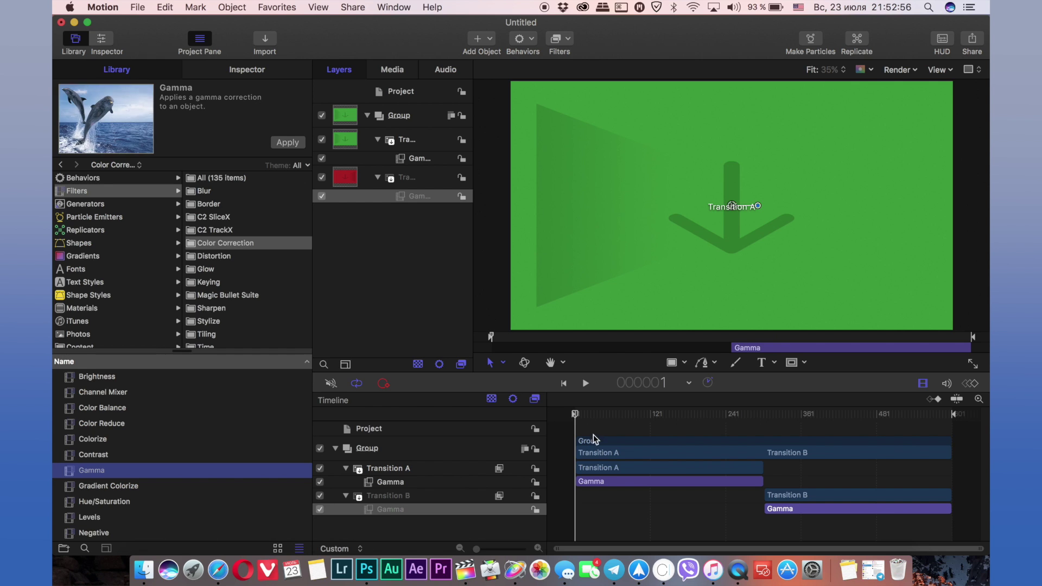
left_click(422, 482)
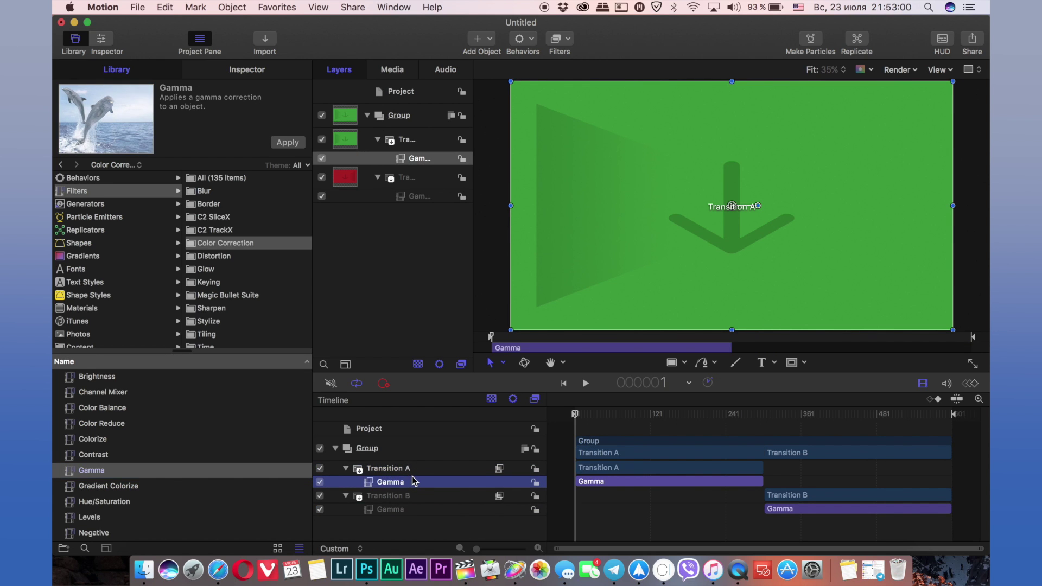
left_click(213, 73)
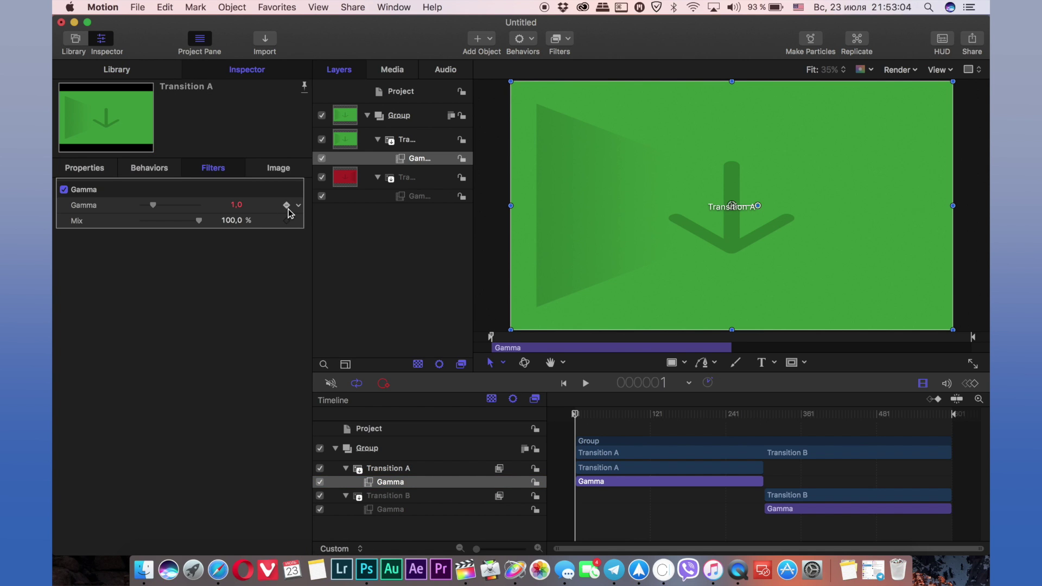
- Go to frame 300 and raise Transition A's Gamma to its maximum
left_click(644, 384)
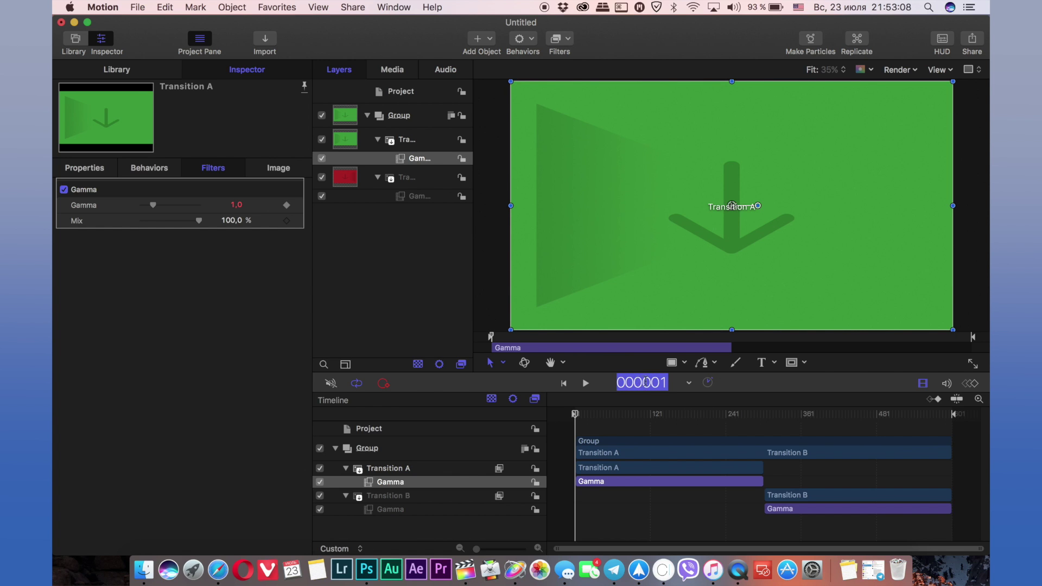
type("300")
key("Return")
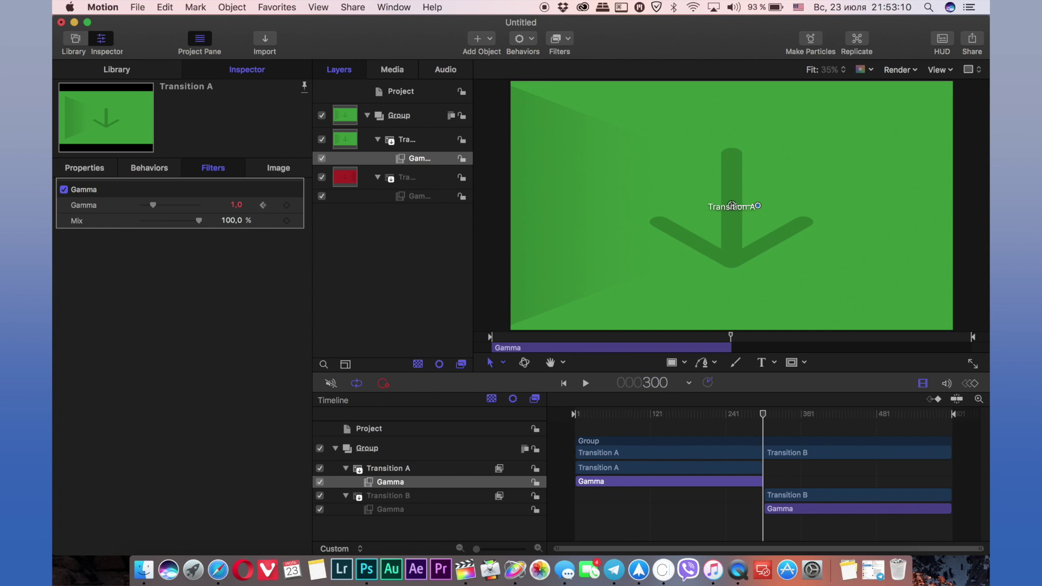
left_click(197, 205)
left_click(236, 205)
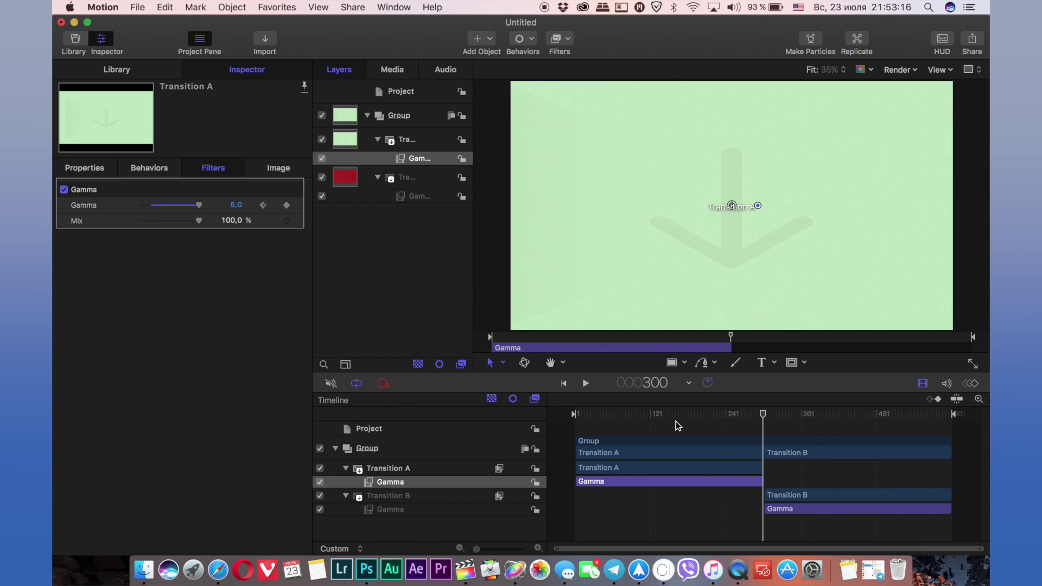
- Keyframe Transition B's Gamma at 5 on frame 300 and 1 on frame 600
left_click(775, 509)
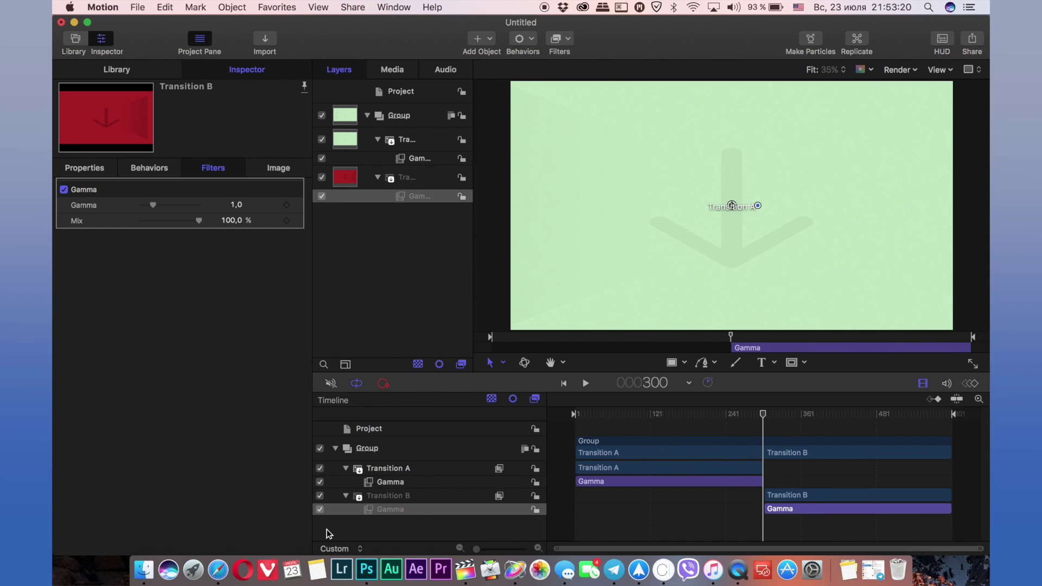
left_click(236, 204)
type("5")
key("Return")
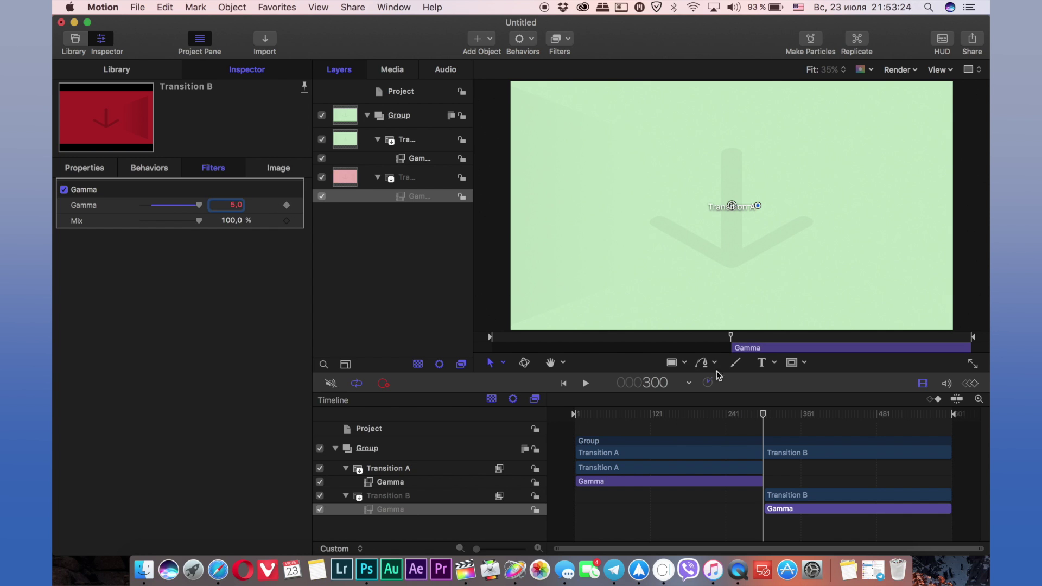
left_click_drag(776, 414, 988, 421)
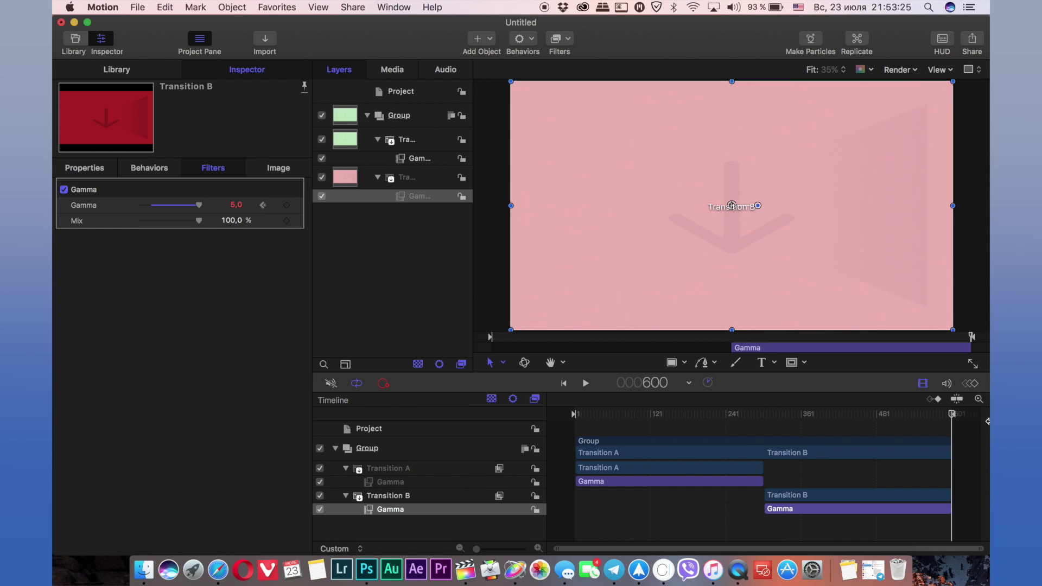
left_click(238, 206)
type("0")
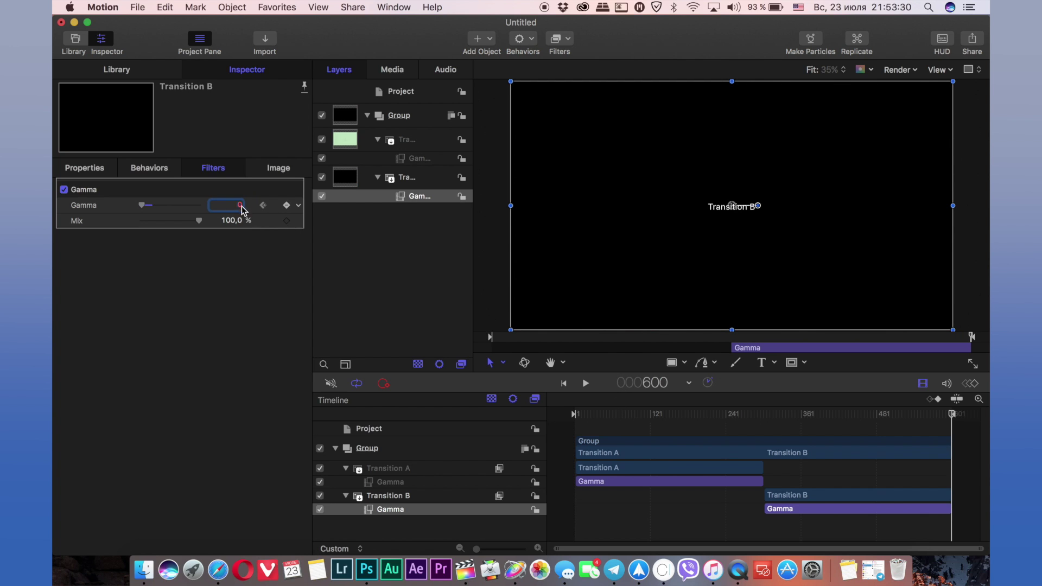
key("Return")
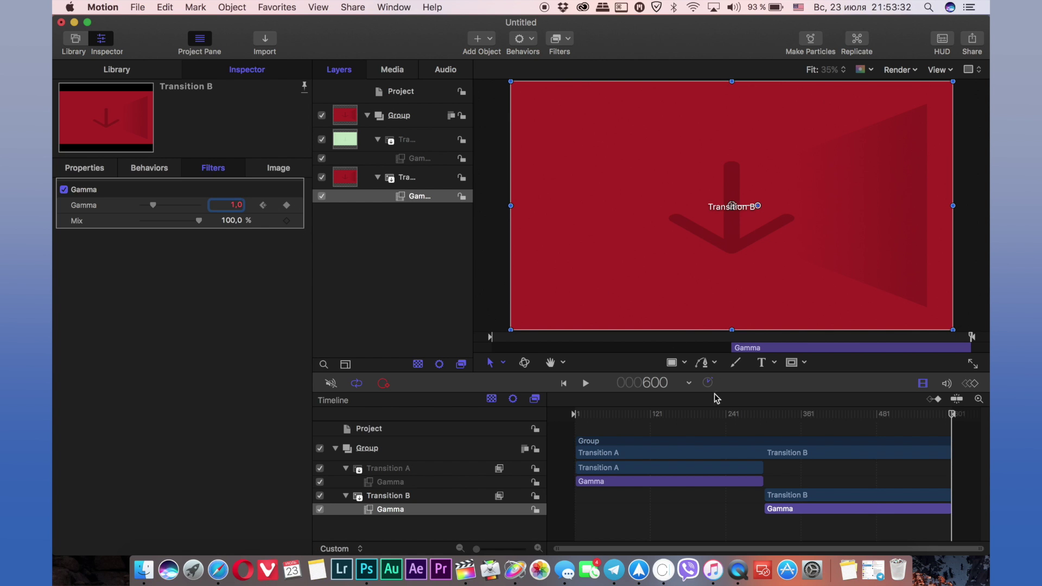
- Preview the Gamma fade, then bring up the publish dialog for the transition
key("space")
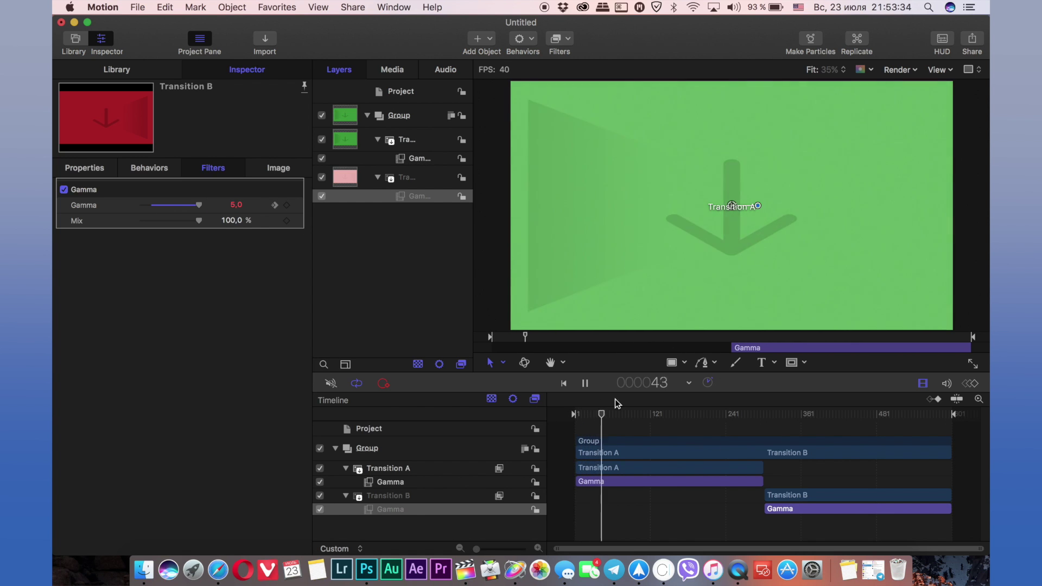
key("space")
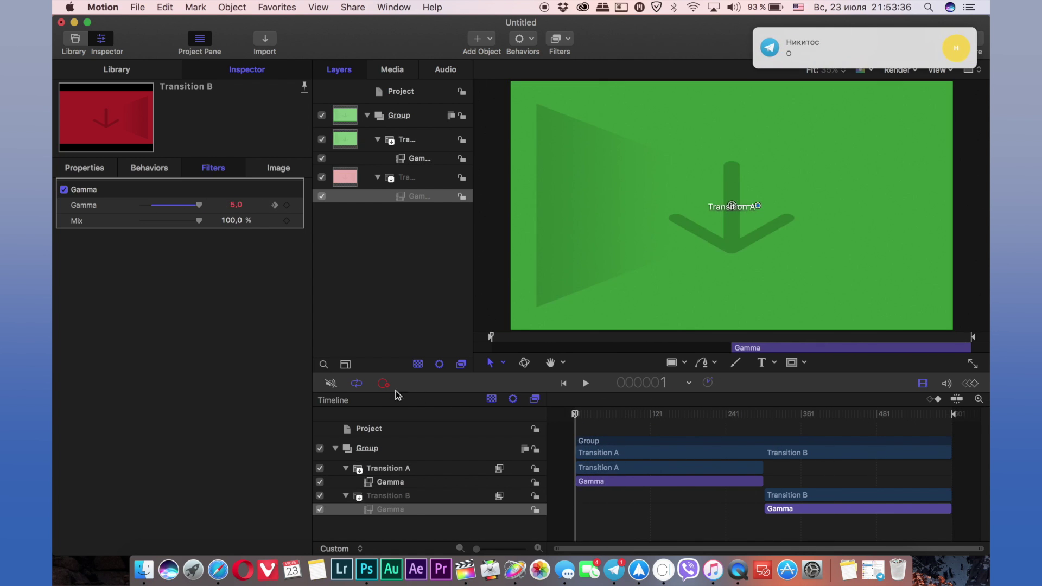
key("End")
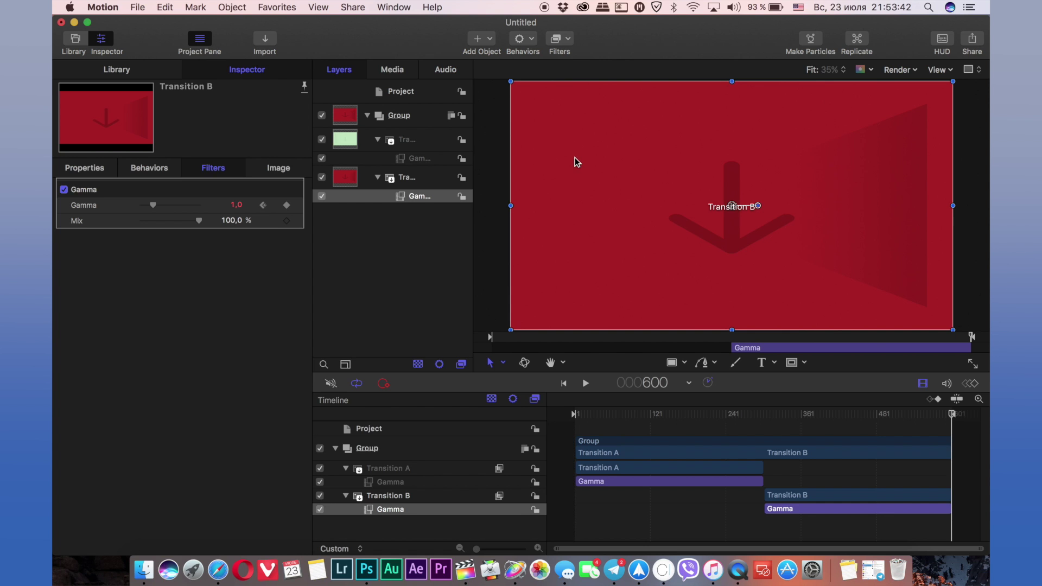
key("super+shift+s")
- Quit the messaging app and publish the template as Flash in the Tech Union category
right_click(613, 565)
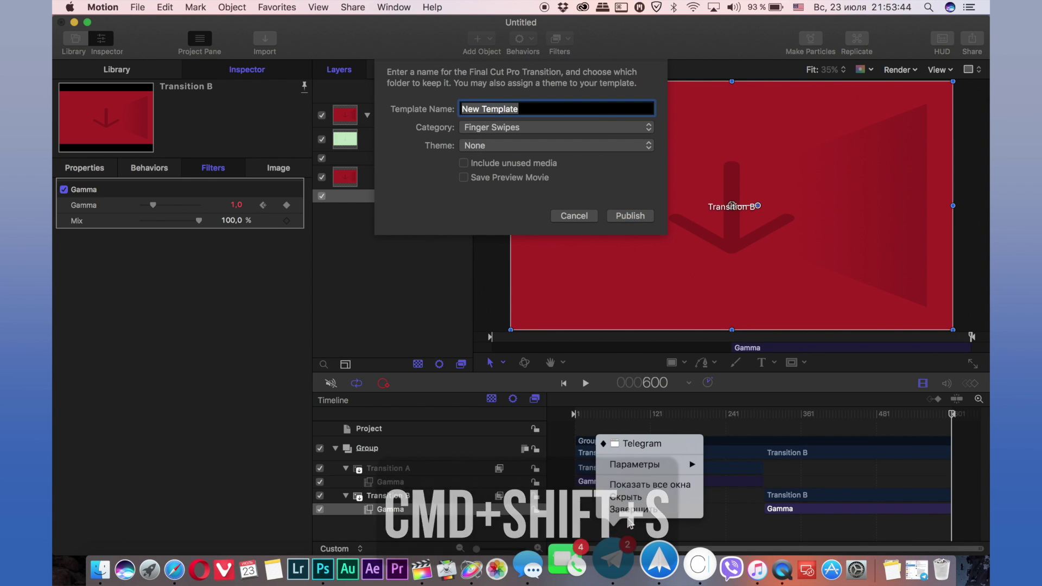
left_click(628, 513)
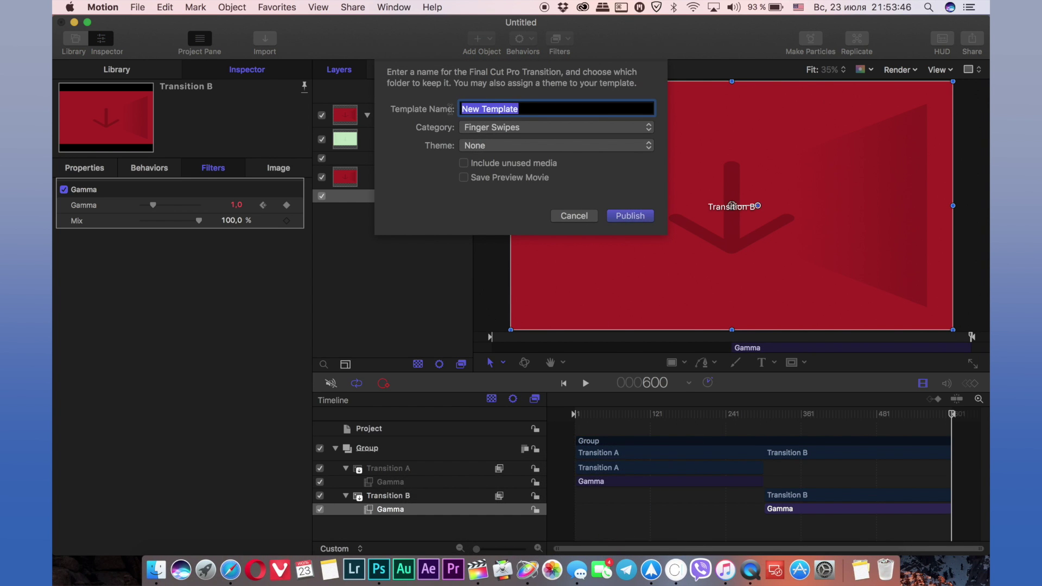
key("BackSpace")
type("Flash")
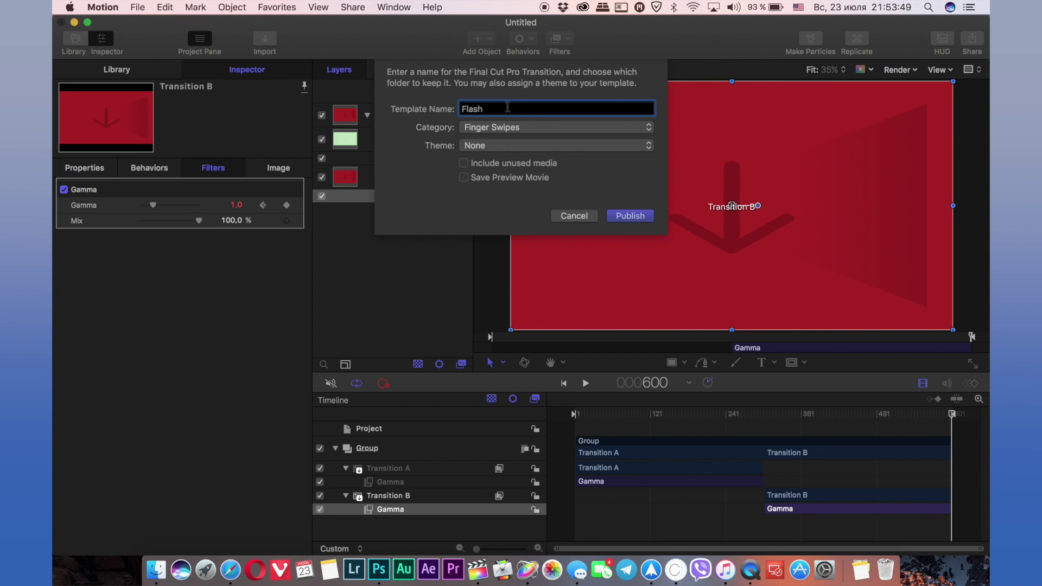
left_click(525, 128)
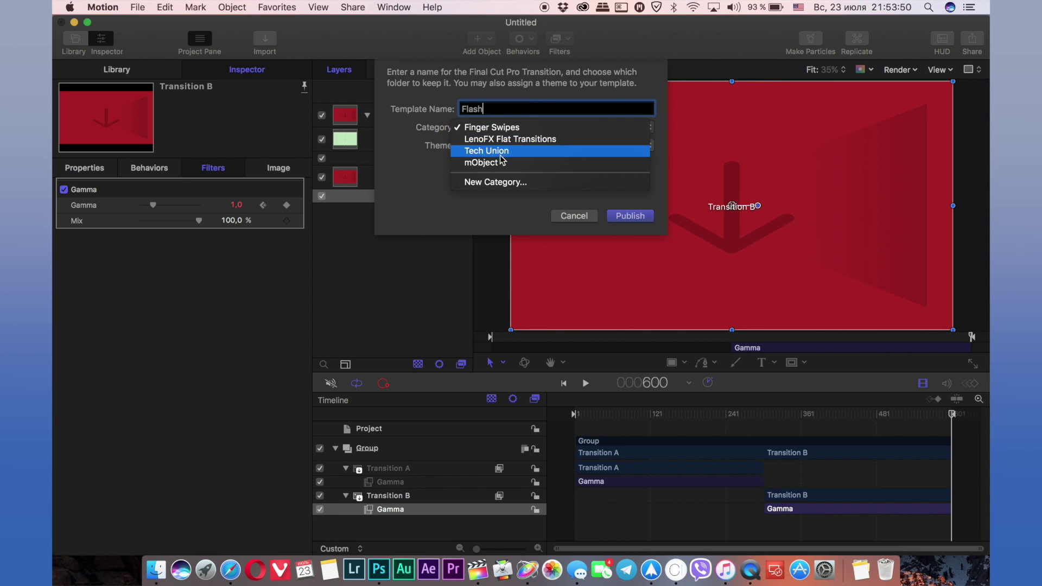
left_click(493, 147)
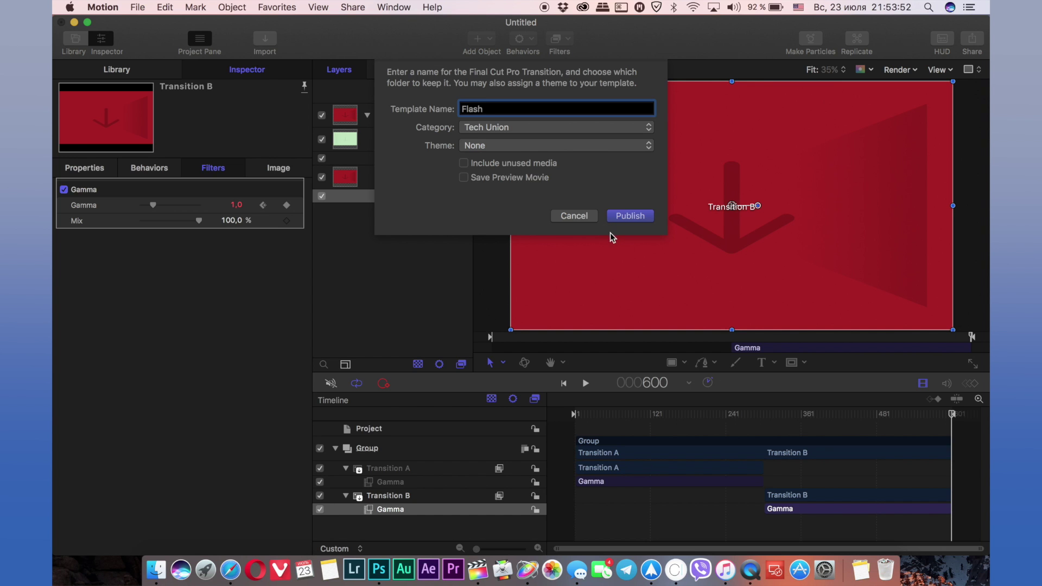
left_click(616, 215)
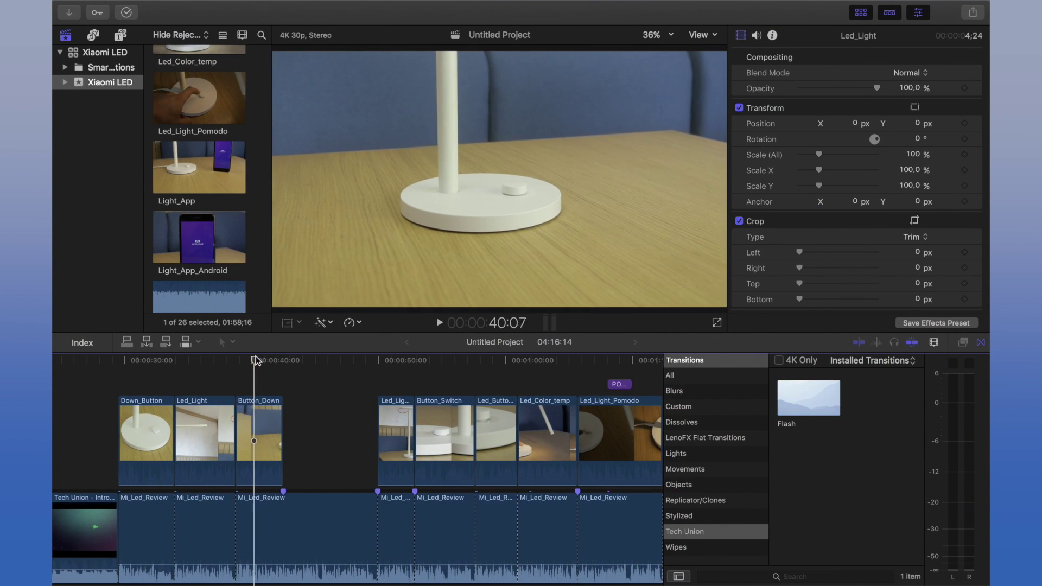
- Apply the Flash transition to the Led_Light clip and preview it
left_click_drag(255, 361, 217, 362)
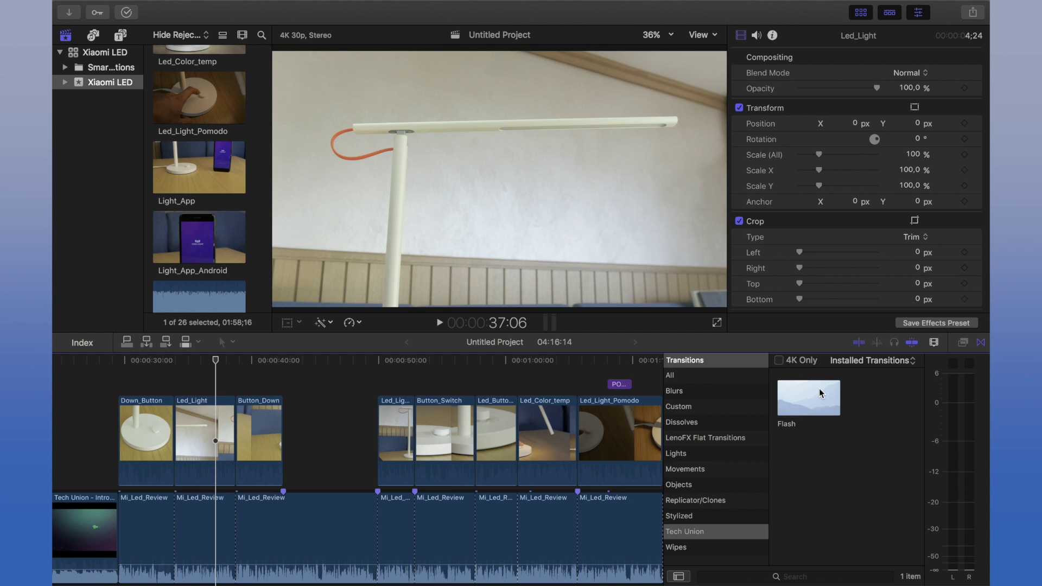
left_click_drag(820, 393, 230, 439)
key("space")
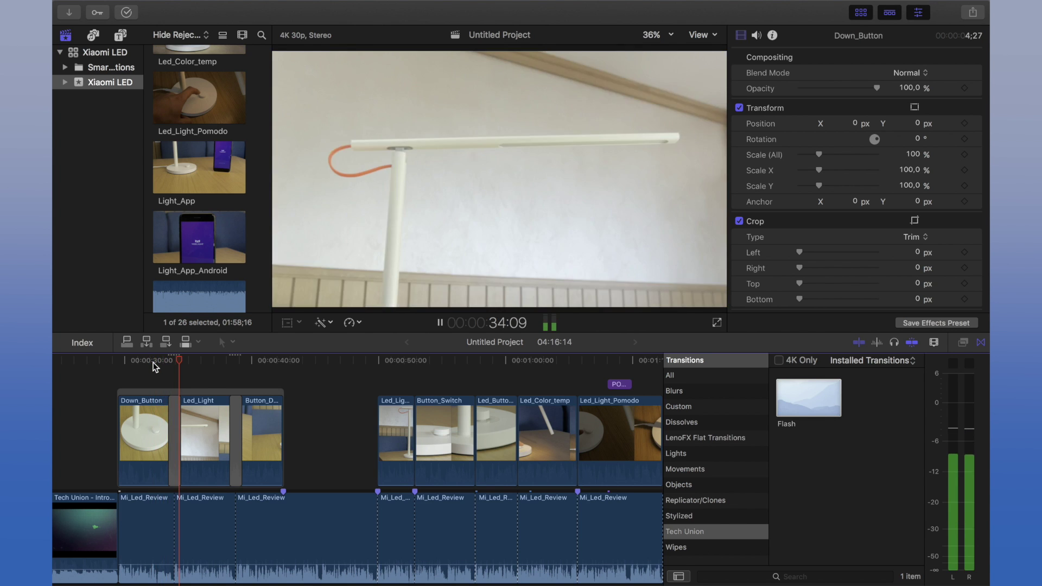
- Shorten the transition before Led_Light to 20 frames and play it back
left_click(174, 434)
right_click(176, 422)
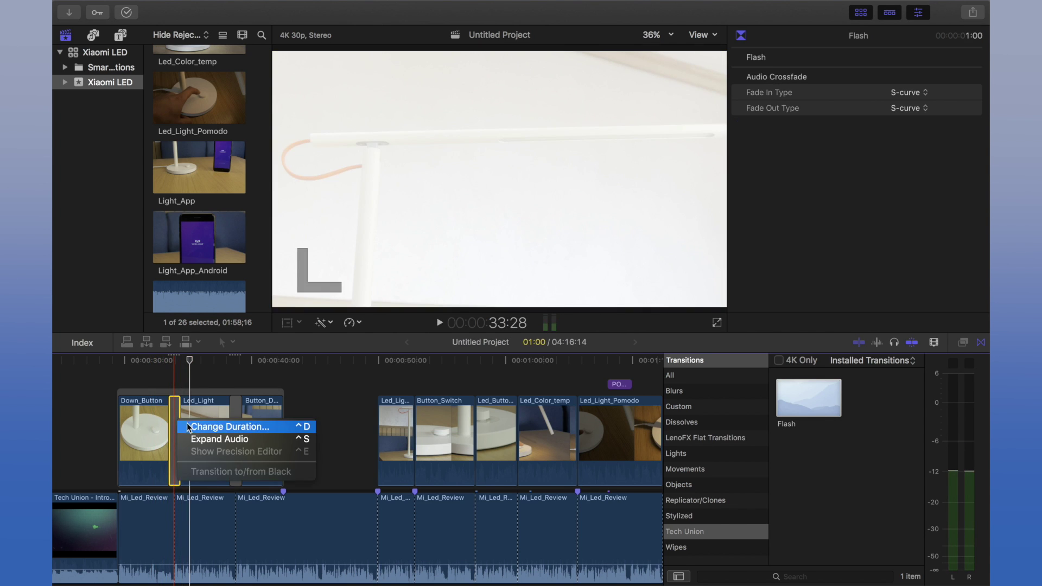
left_click(188, 427)
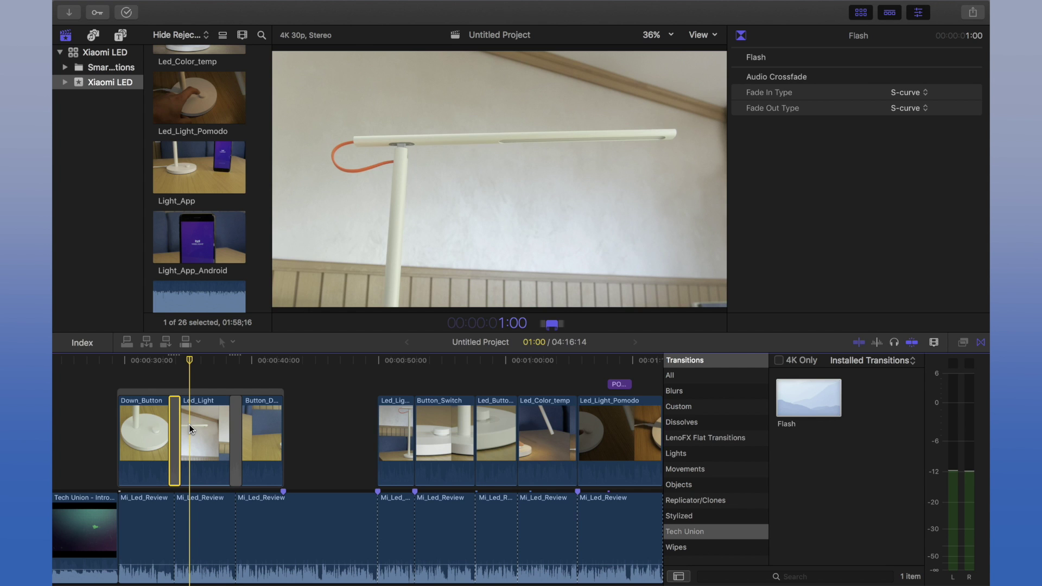
key("Return")
left_click(169, 369)
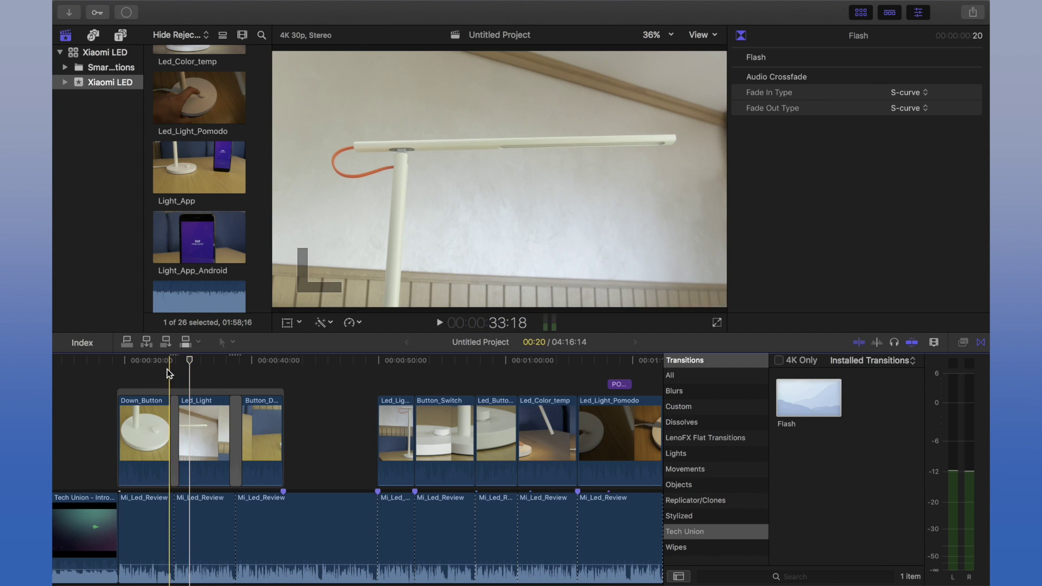
key("super+4")
key("space")
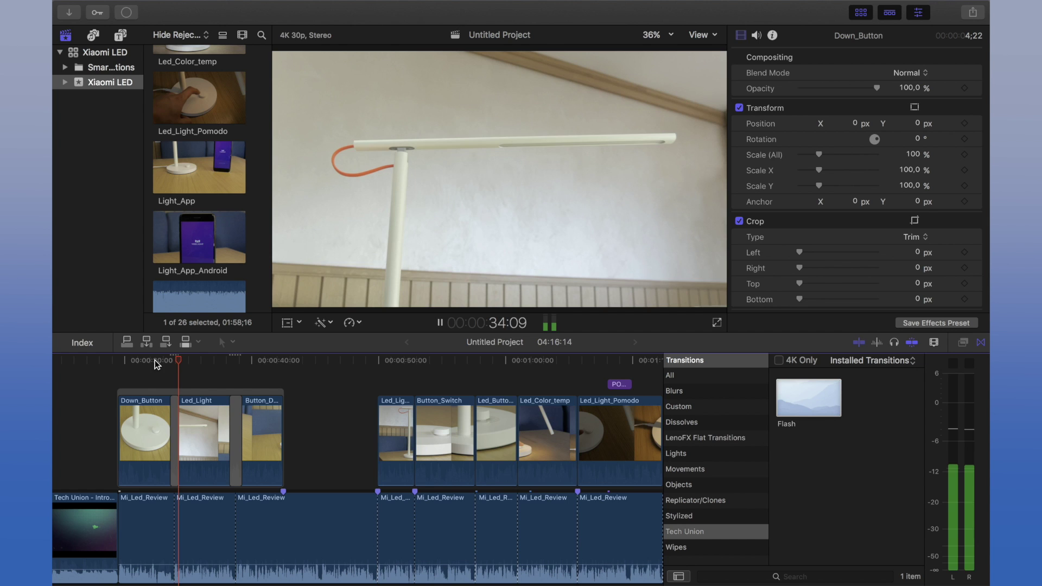
key("space")
- Change that transition's duration to 10 frames and replay it several times
left_click(173, 412)
right_click(173, 412)
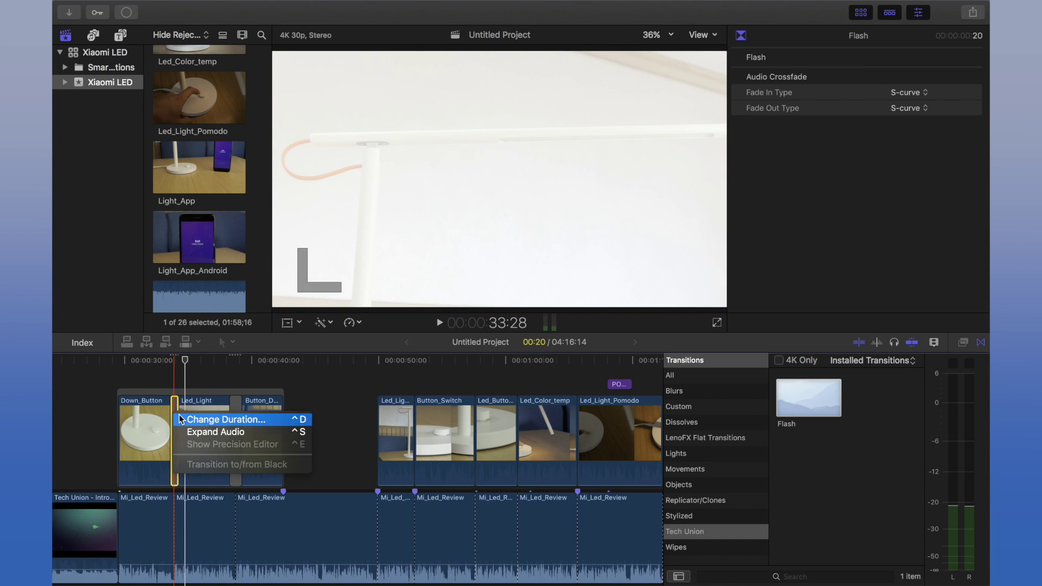
left_click(183, 418)
key("Return")
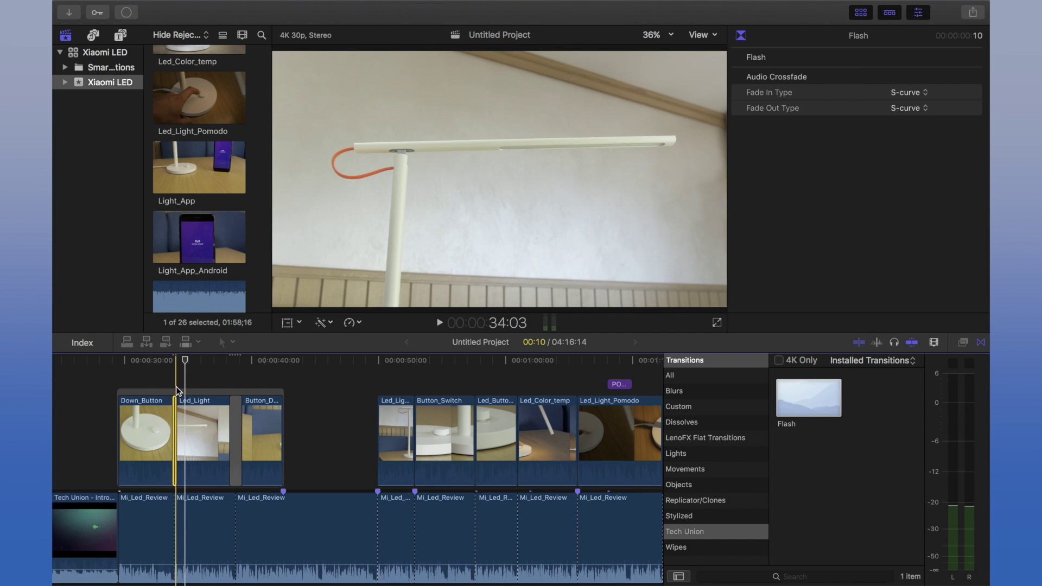
left_click(167, 366)
key("space")
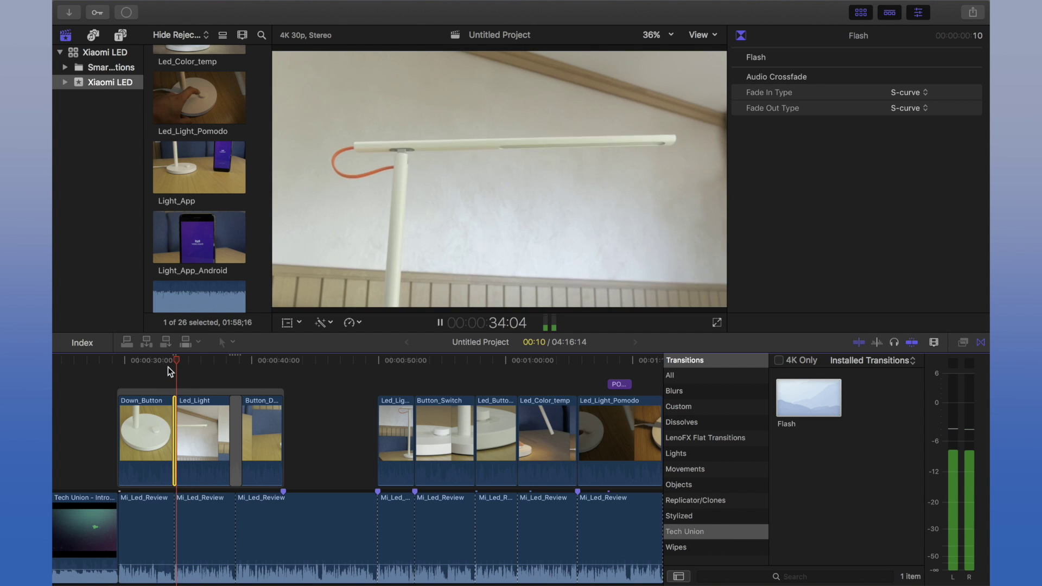
left_click(167, 367)
key("space")
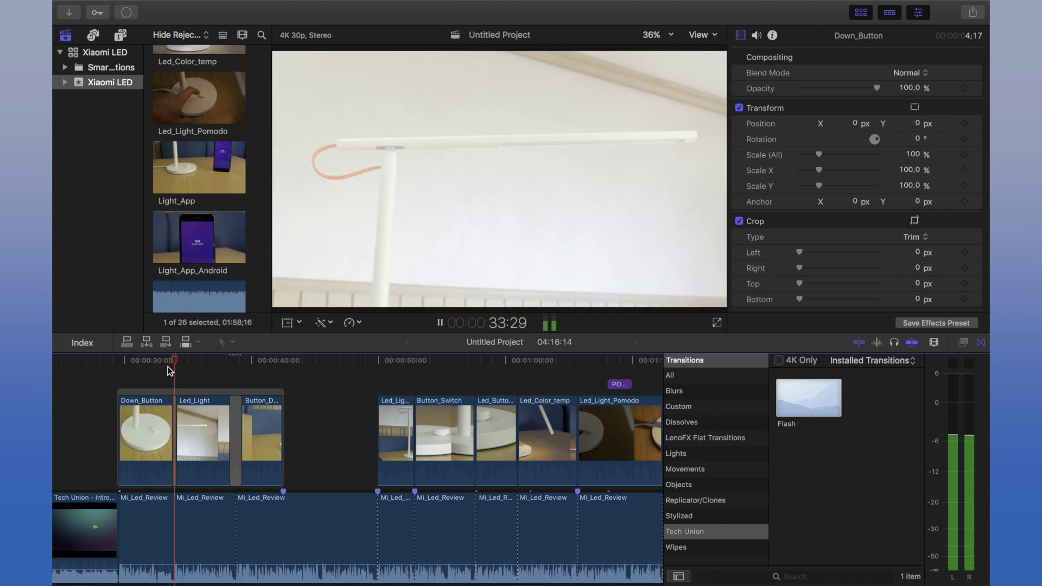
key("space")
left_click(168, 367)
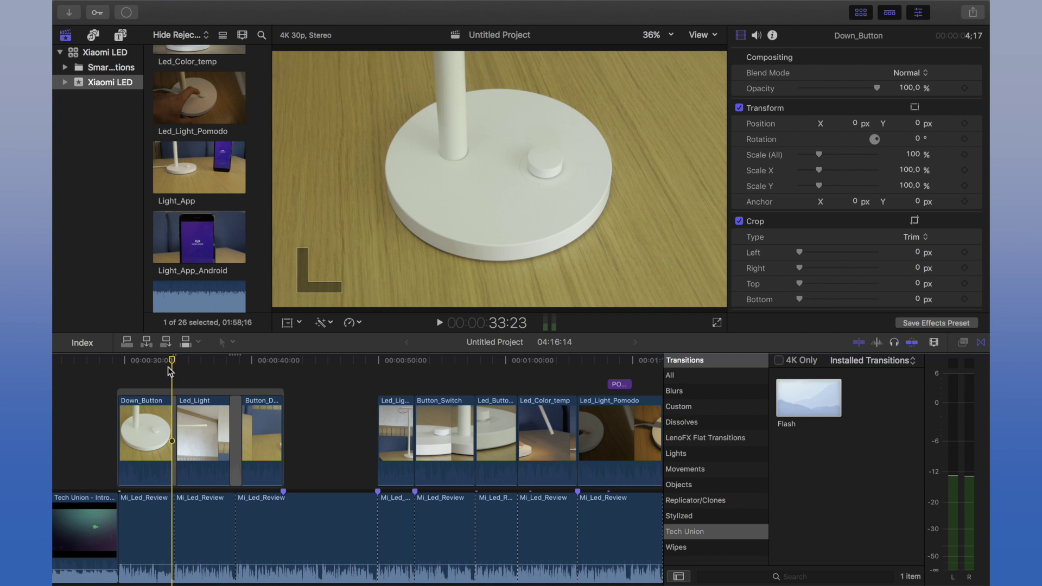
key("space")
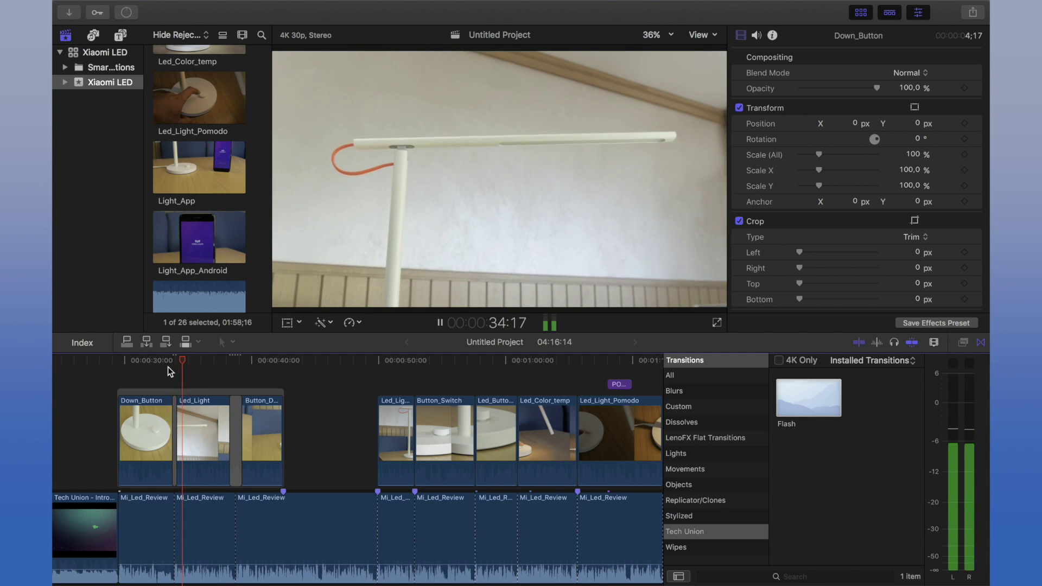
- Stop the preview, close the Flash project, and start a fresh Final Cut Transition project
left_click(156, 411)
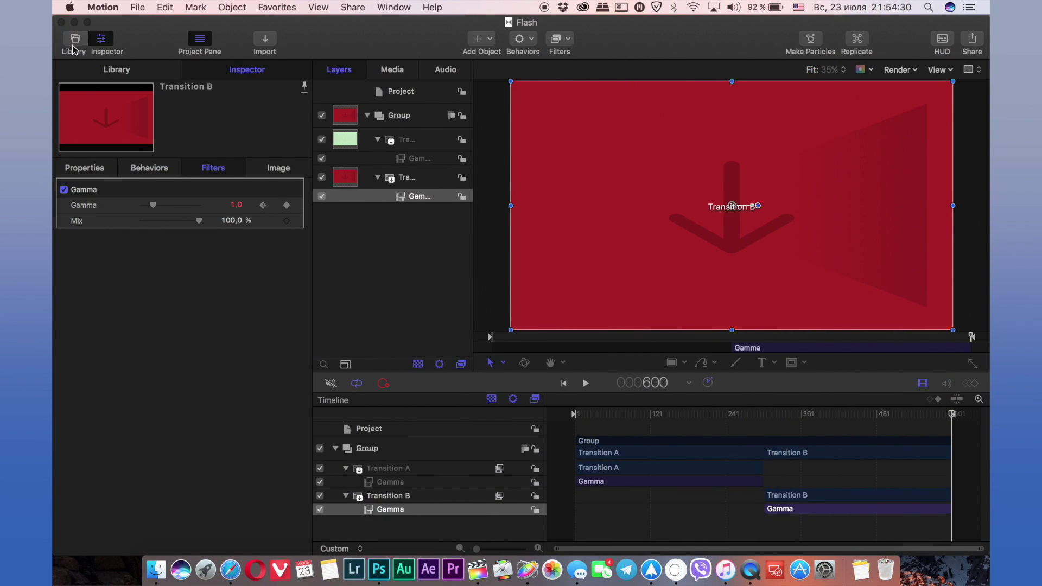
left_click(61, 22)
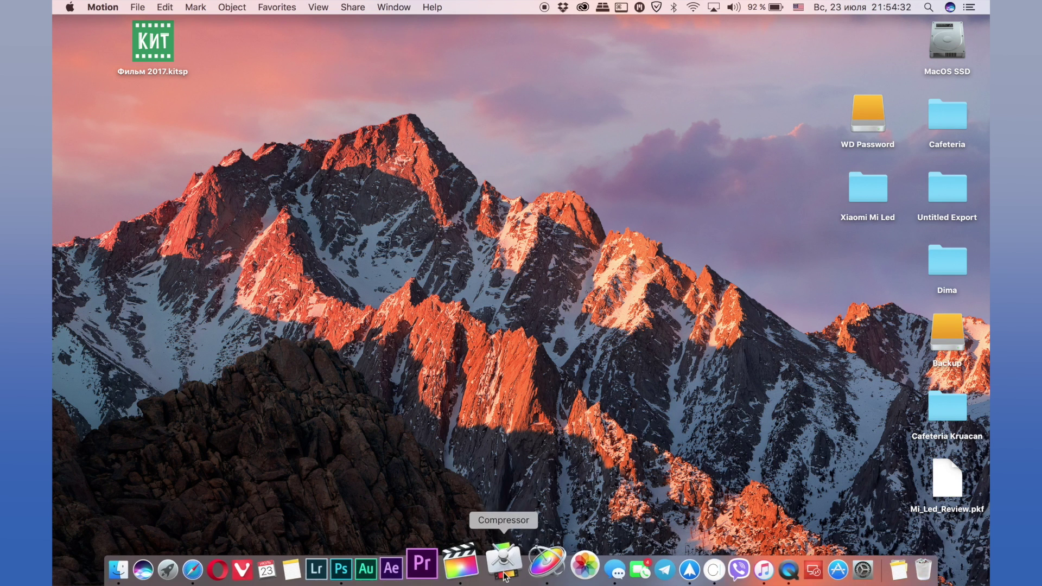
left_click(534, 551)
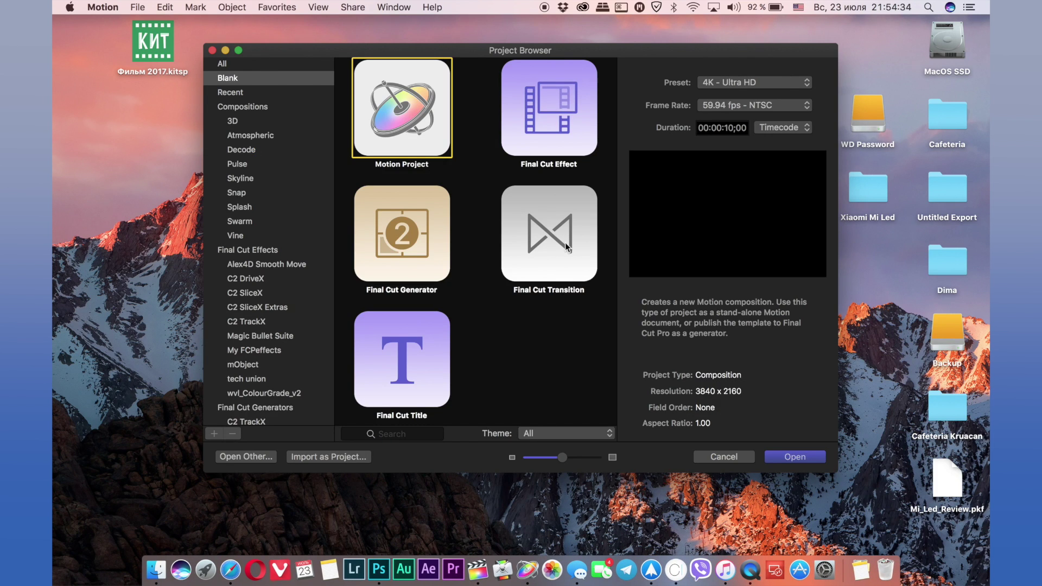
double_click(565, 242)
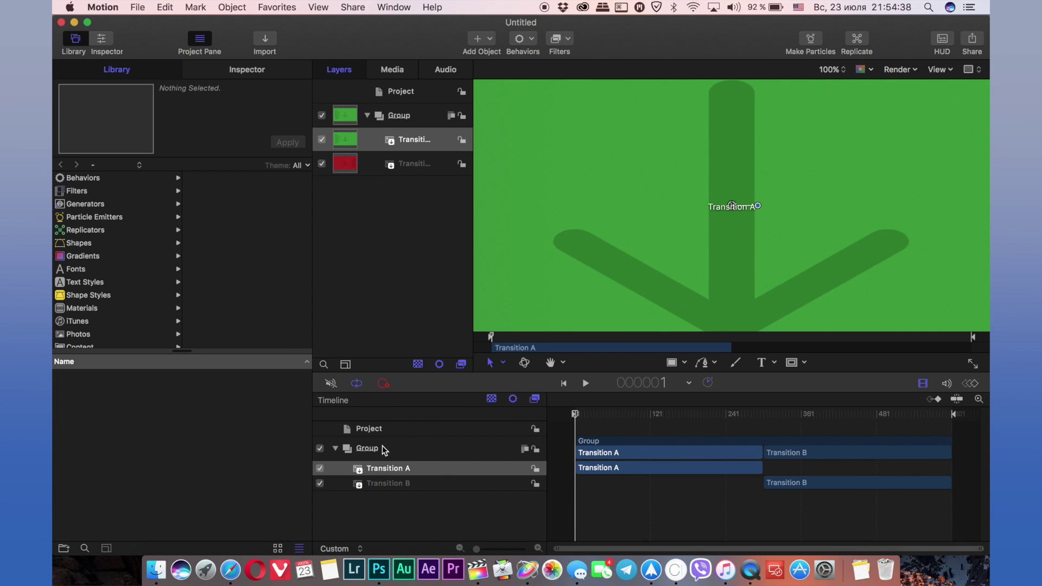
- Rename the Group to Trans and add a new empty group named Rec
left_click(395, 116)
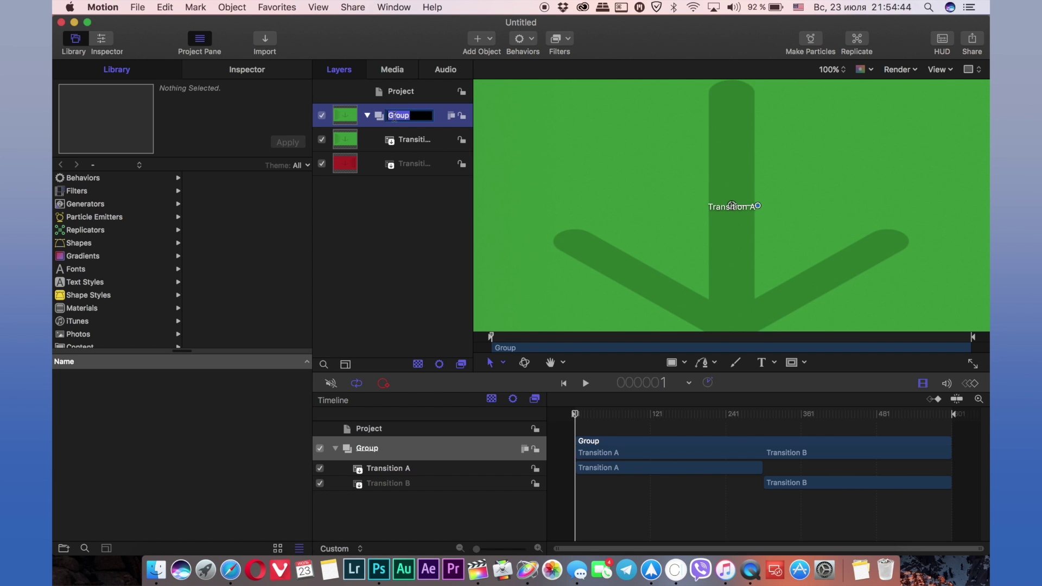
type("Trans")
key("Return")
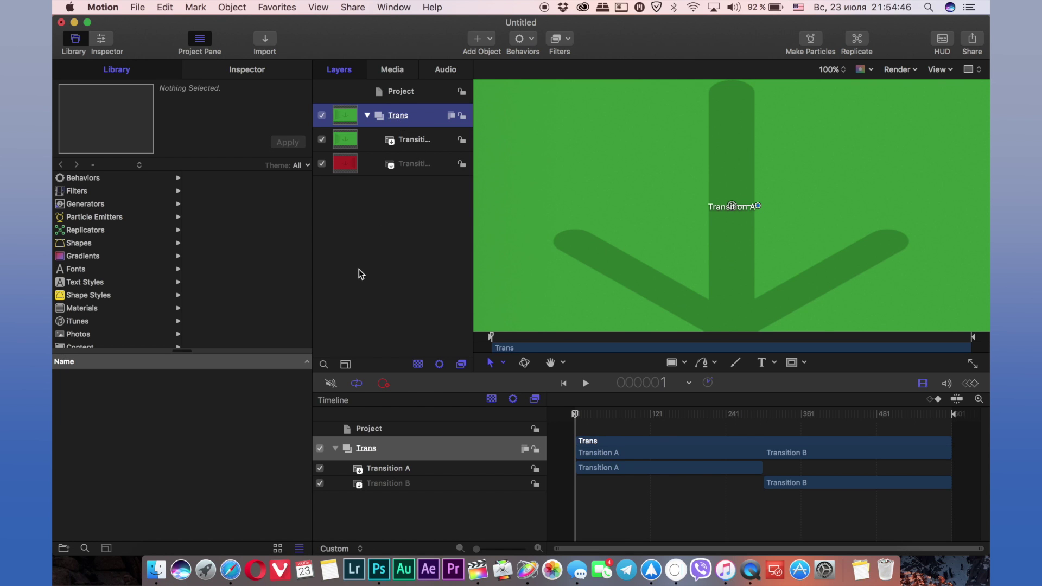
right_click(360, 270)
left_click(387, 251)
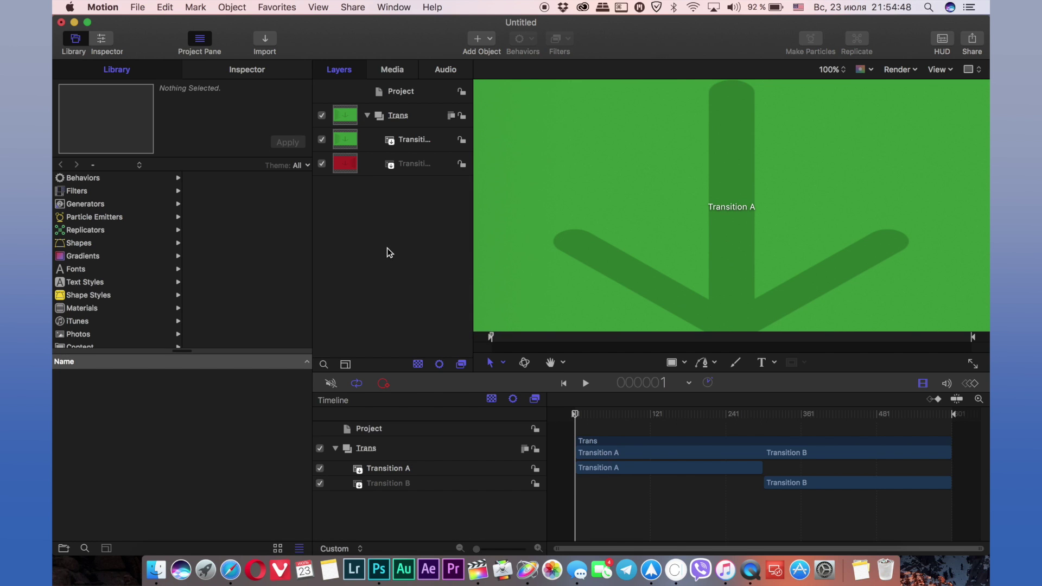
key("super+shift+n")
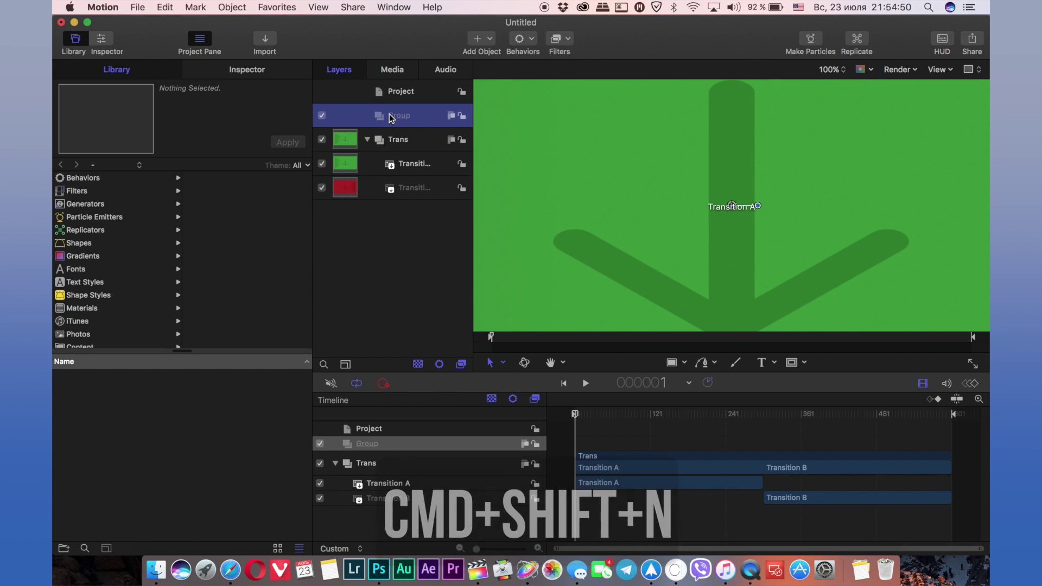
double_click(397, 117)
type("R")
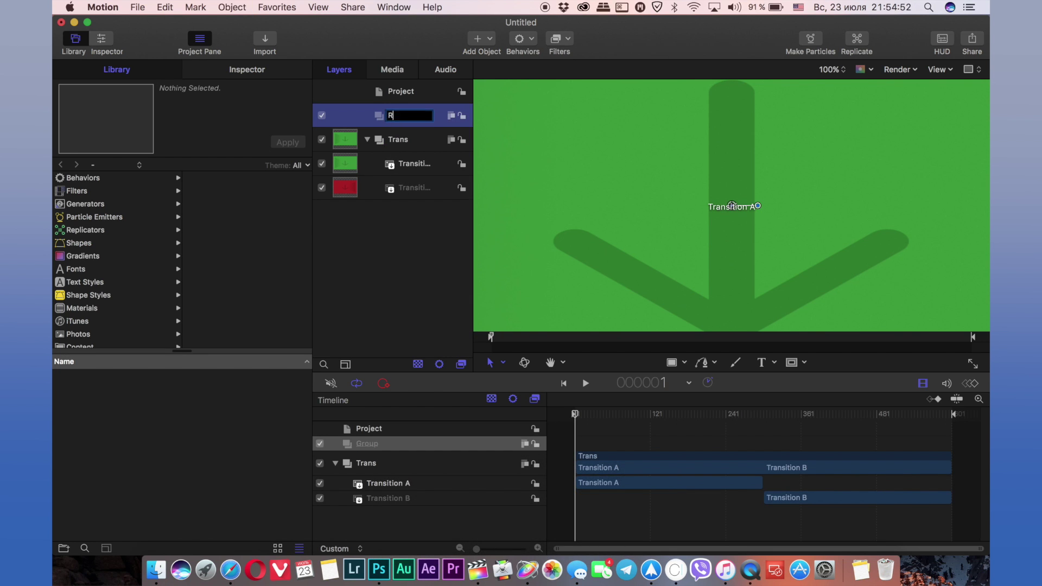
type("ec")
key("Return")
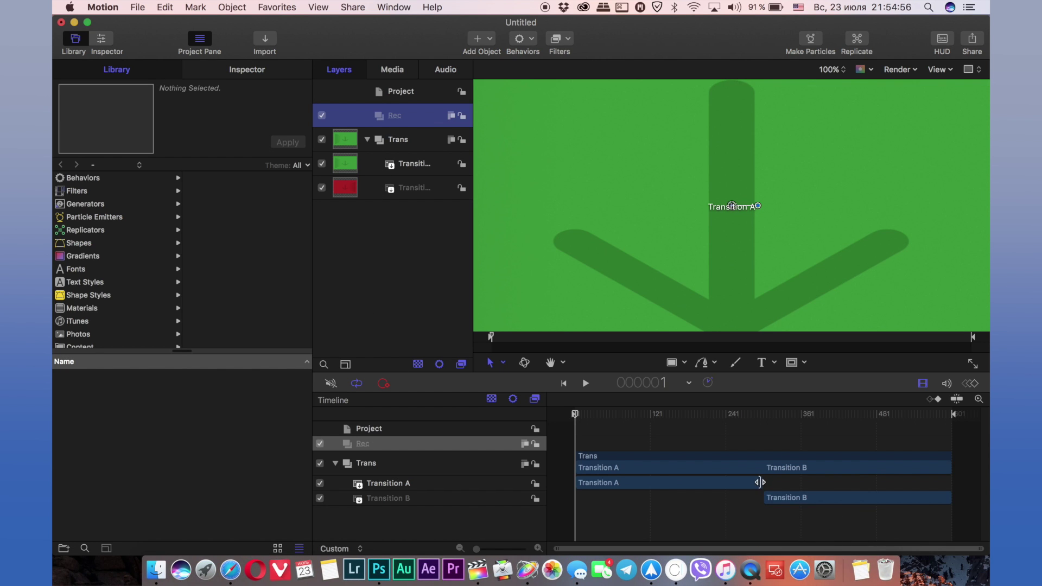
- Extend Transition A to end at frame 581 and make Transition B start at frame 21
left_click_drag(759, 483, 936, 482)
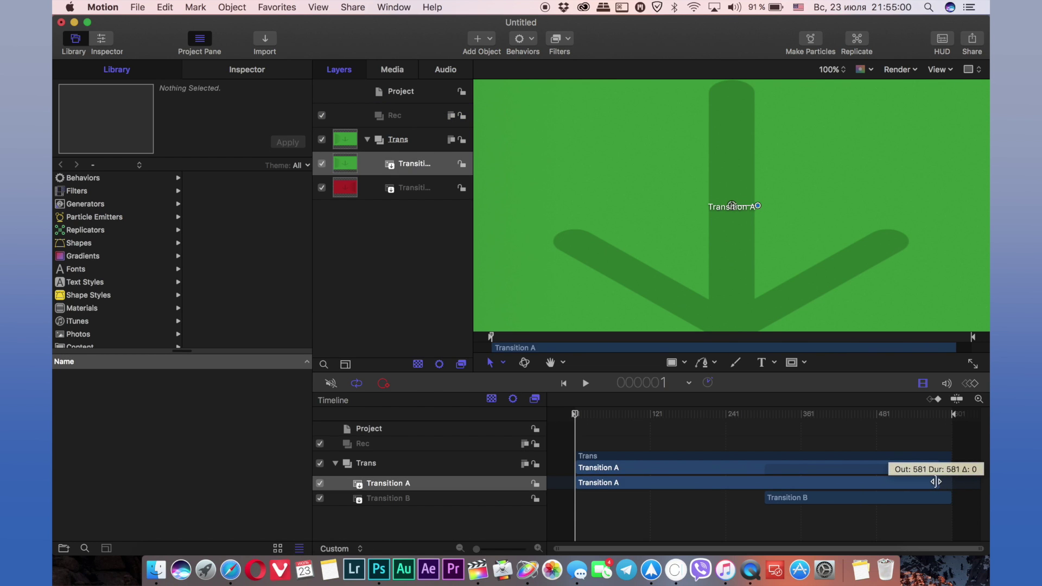
left_click_drag(936, 482, 935, 482)
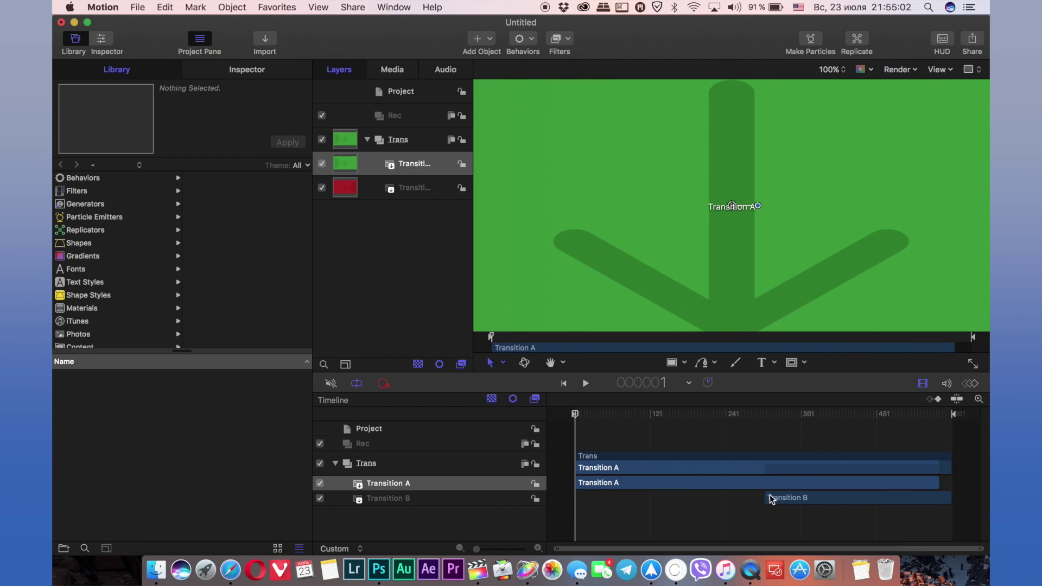
left_click_drag(770, 500, 589, 504)
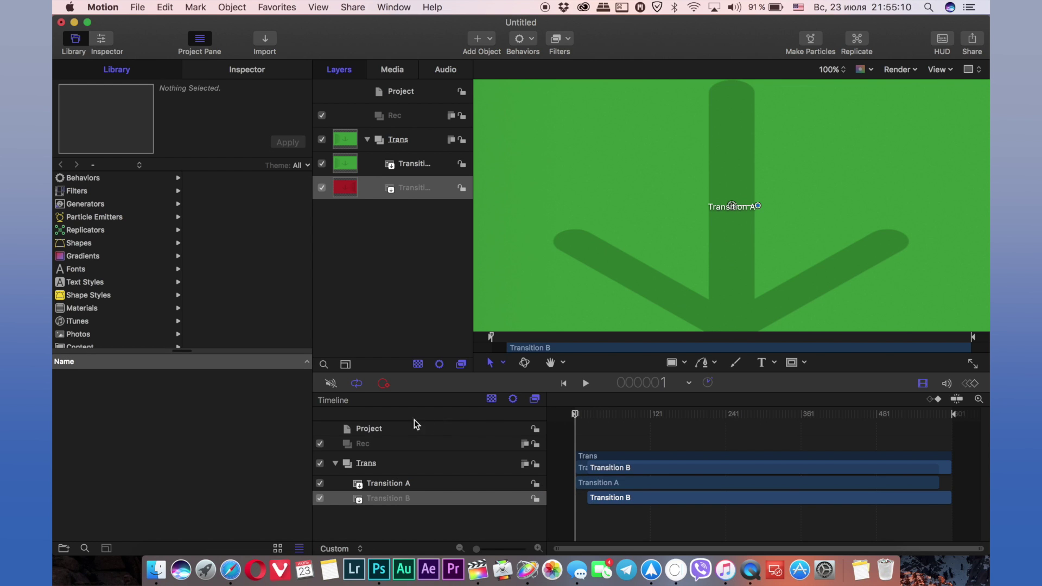
- Select the Rec group and set the viewer zoom to 25%
left_click(391, 443)
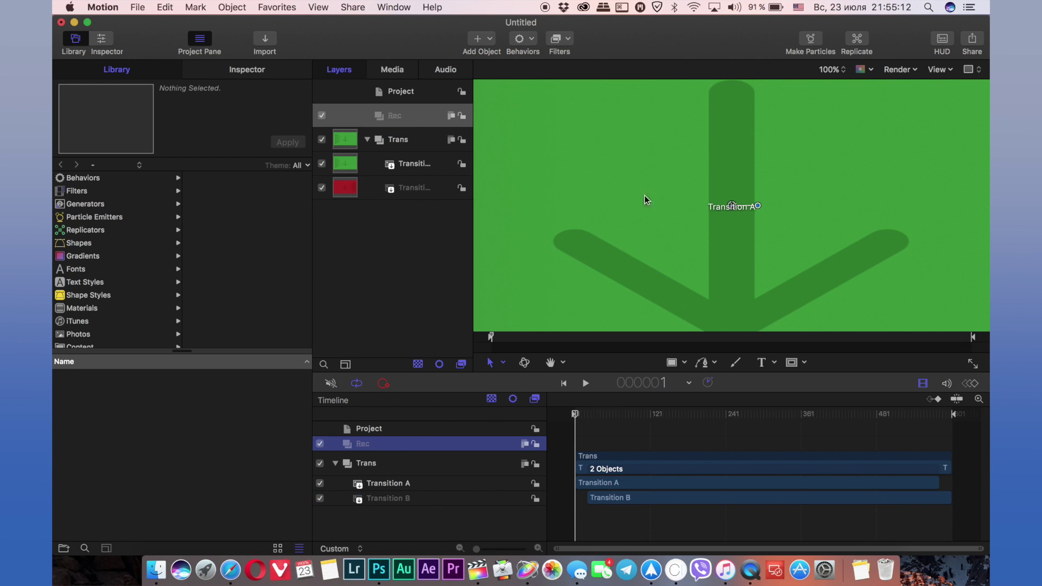
left_click(410, 127)
left_click(831, 69)
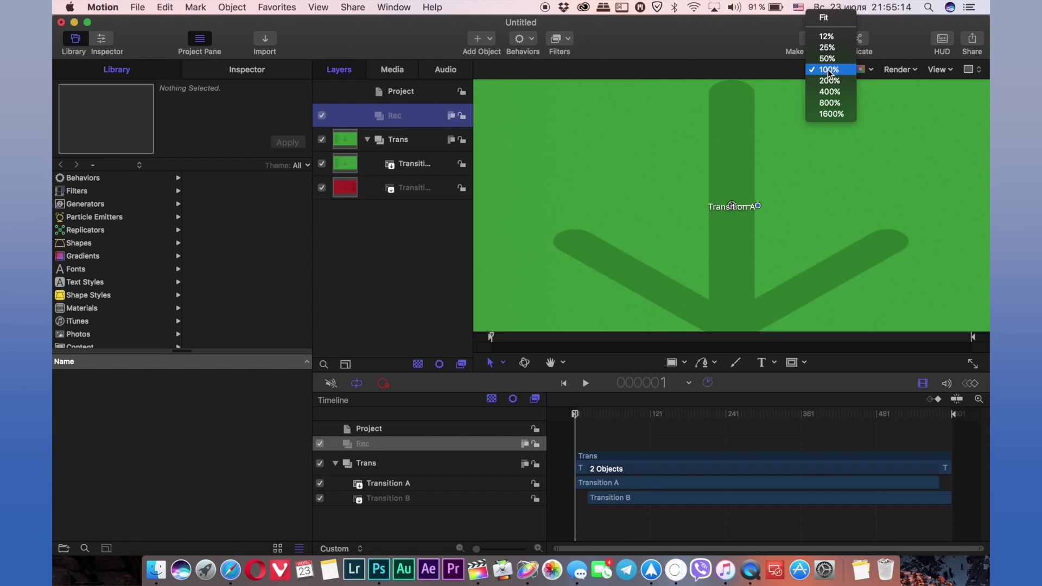
left_click(822, 7)
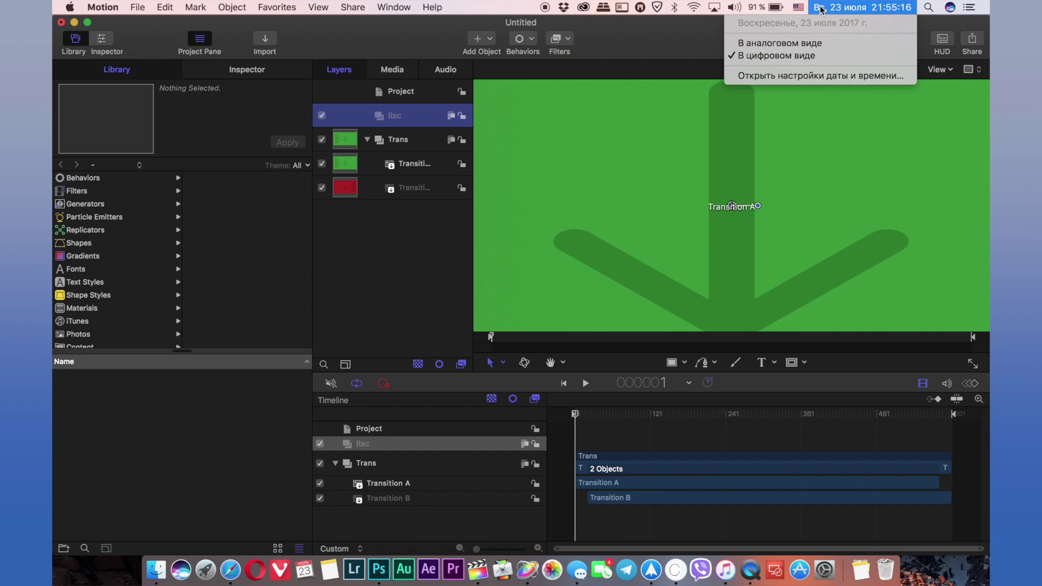
left_click(822, 8)
left_click(827, 70)
left_click(824, 17)
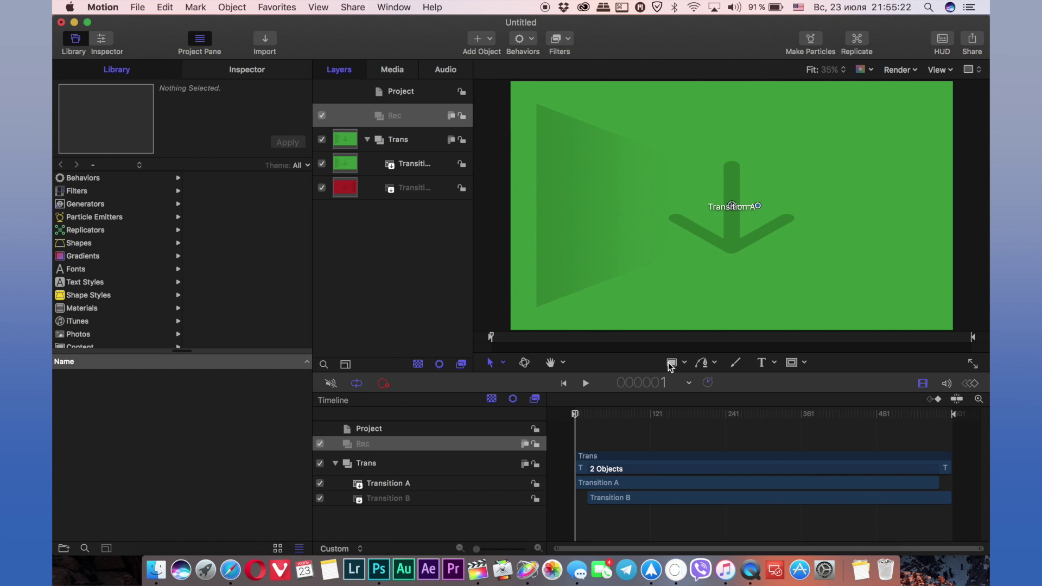
left_click(803, 69)
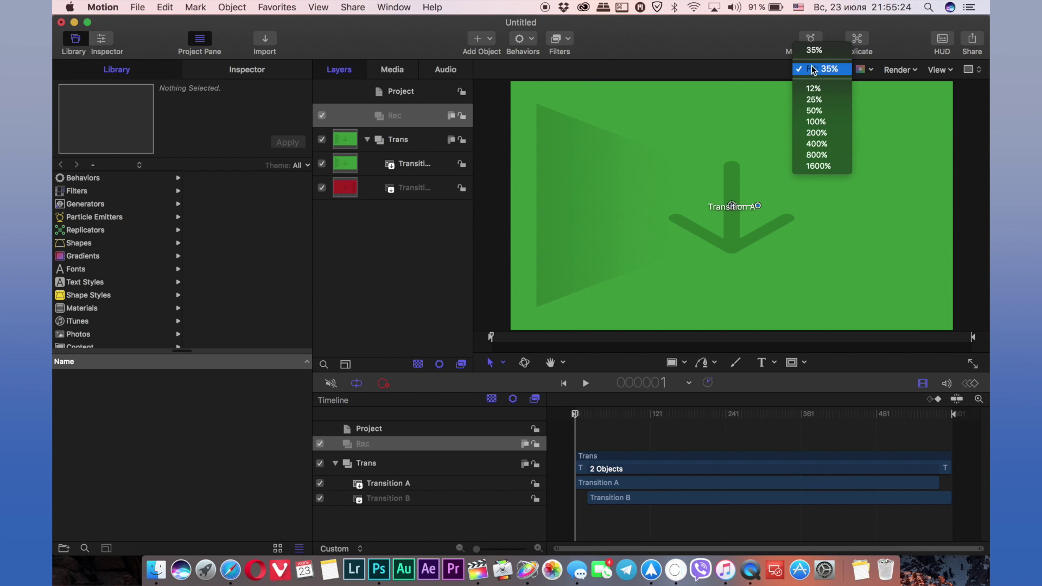
left_click(821, 101)
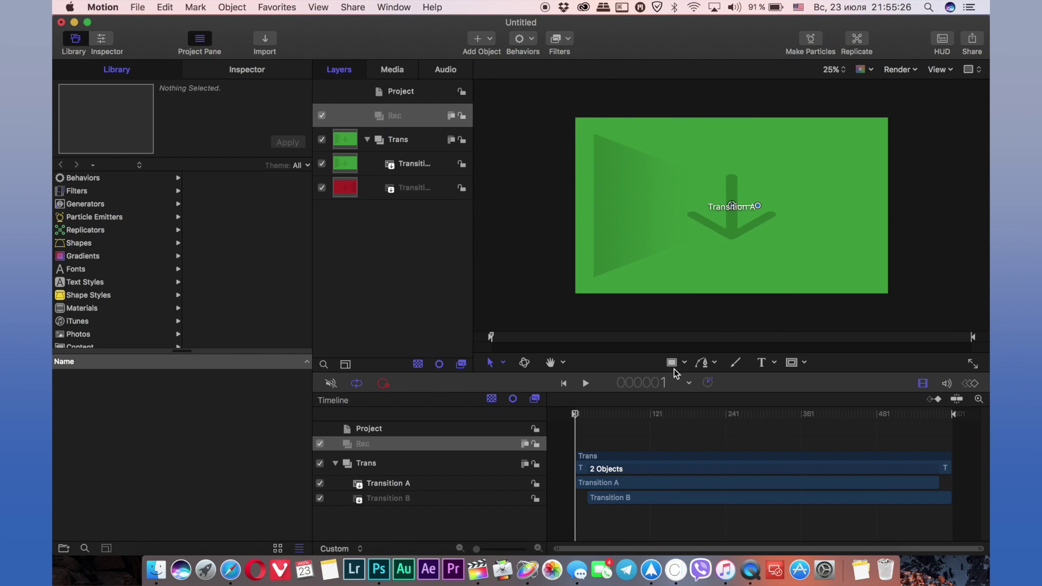
- Draw a rectangle covering the whole canvas and change its fill from white to red-pink
left_click_drag(546, 88, 908, 316)
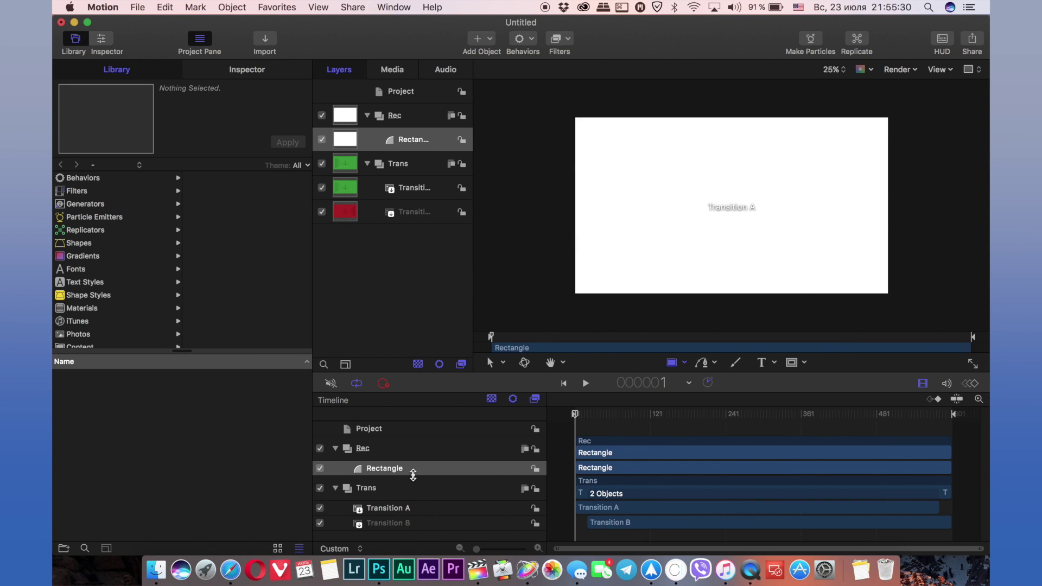
left_click(415, 470)
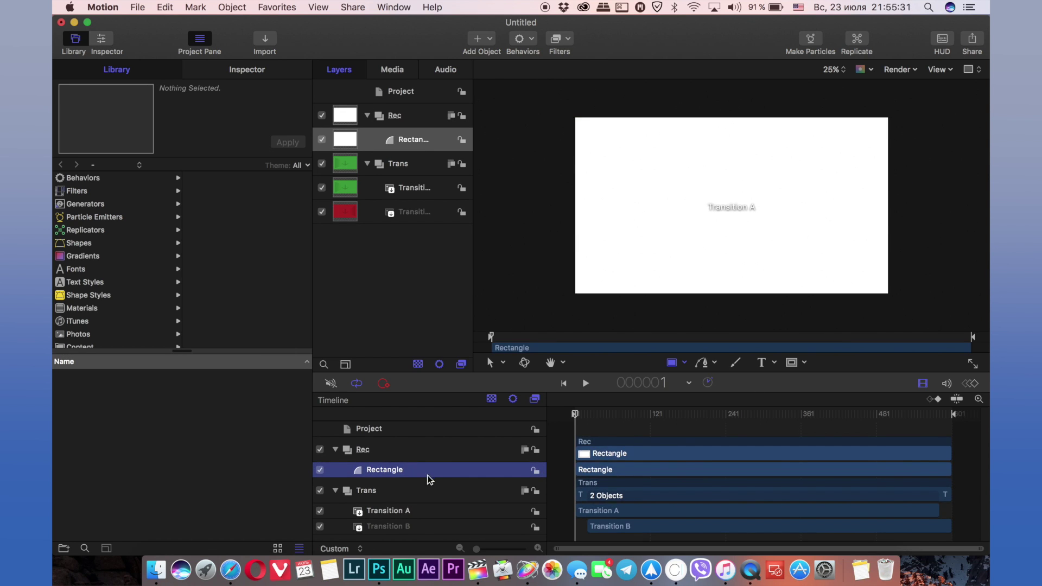
left_click(254, 73)
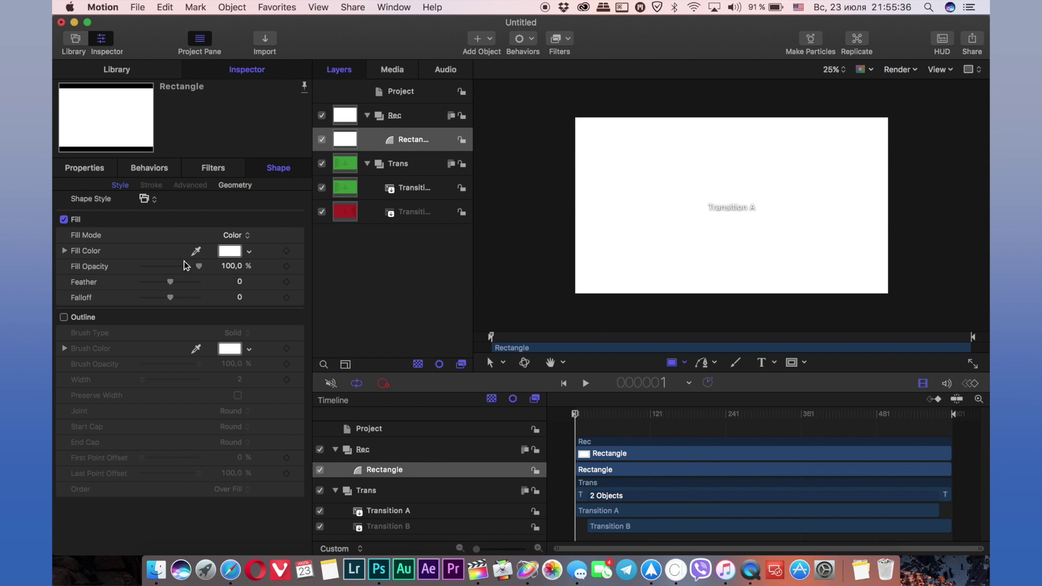
left_click(298, 252)
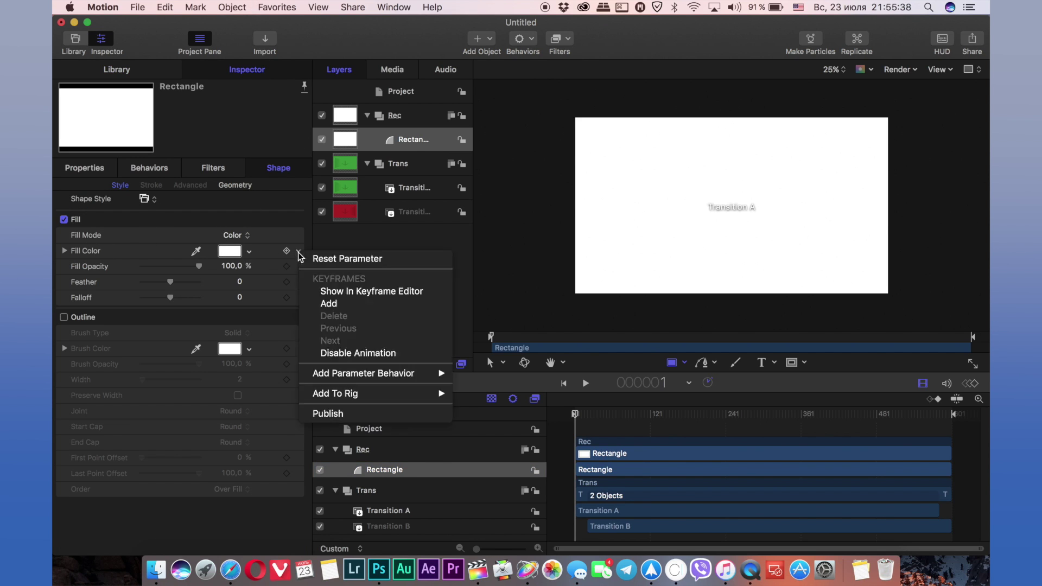
left_click(342, 418)
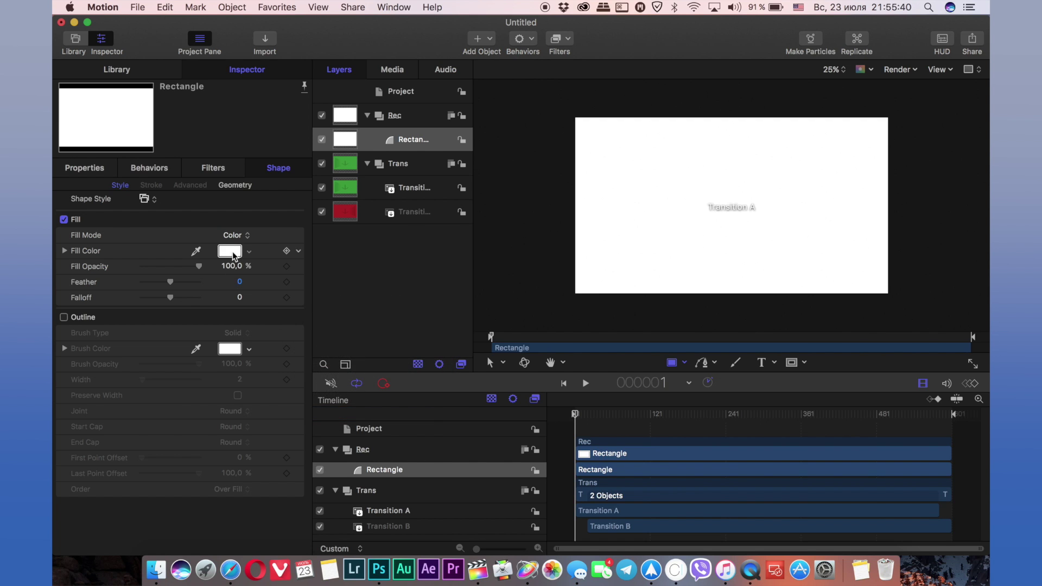
left_click(230, 251)
left_click(402, 292)
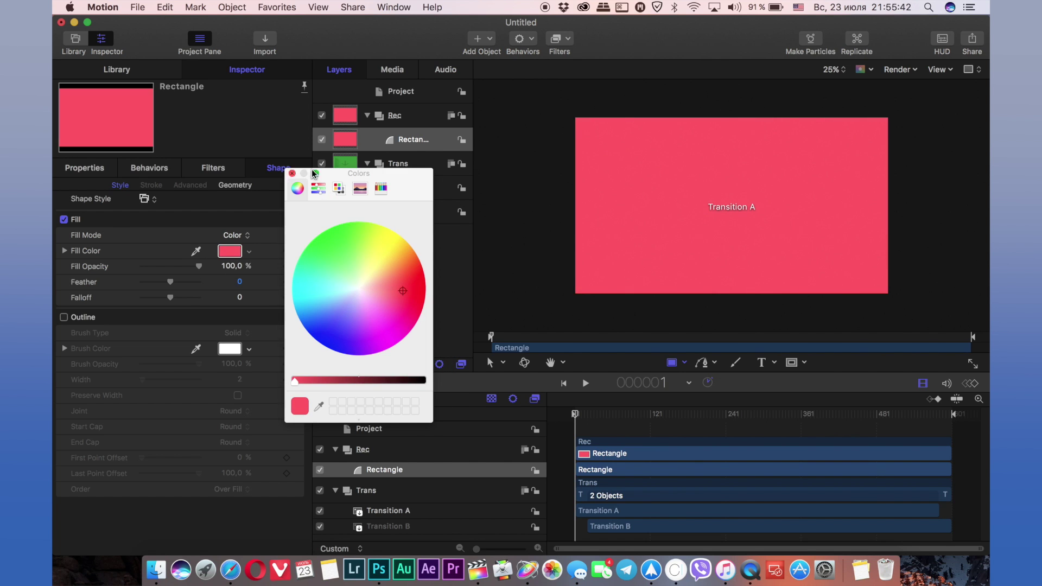
left_click(292, 173)
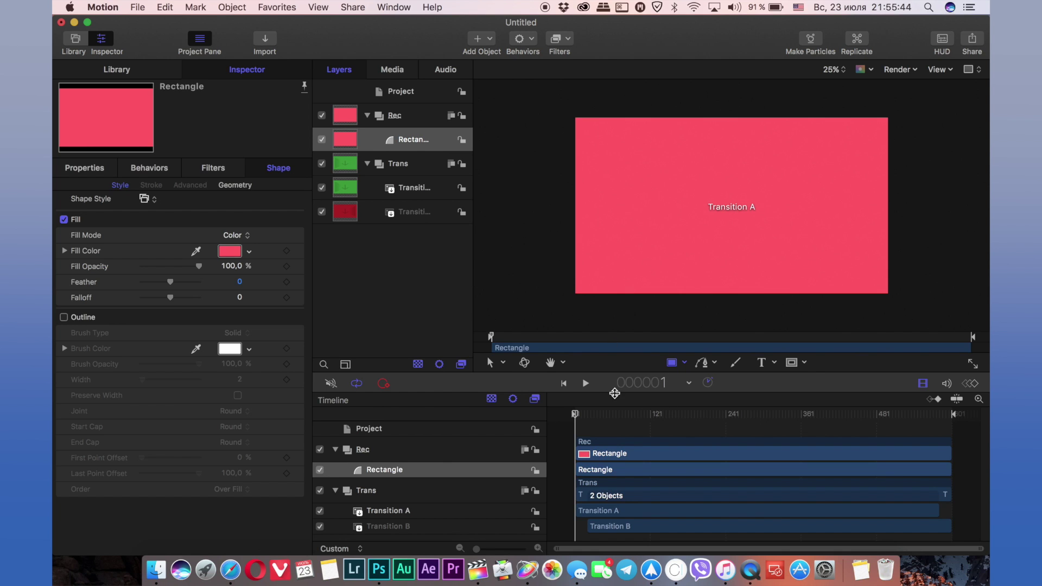
- Draw a closed four-point Bezier over the rectangle's upper-left diagonal half, zooming out to 13%
left_click(702, 364)
left_click(544, 314)
key("b")
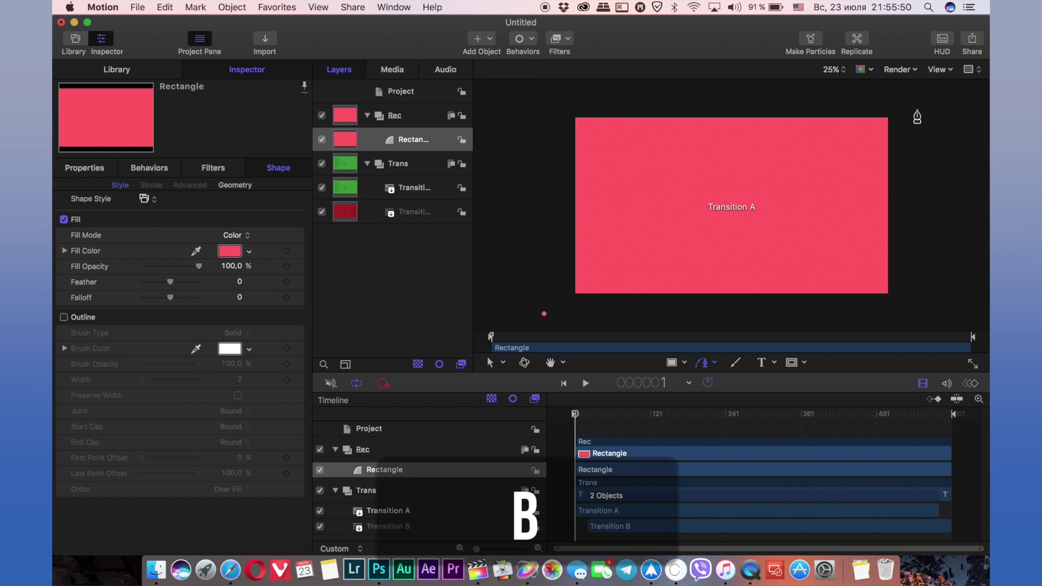
left_click(917, 105)
key("super+minus")
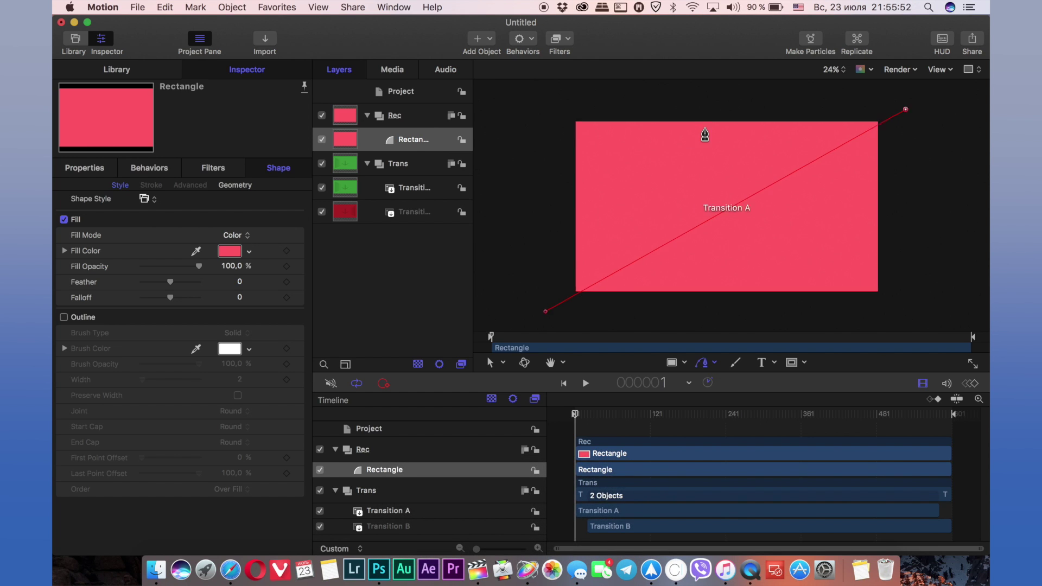
left_click(625, 86)
left_click(502, 168)
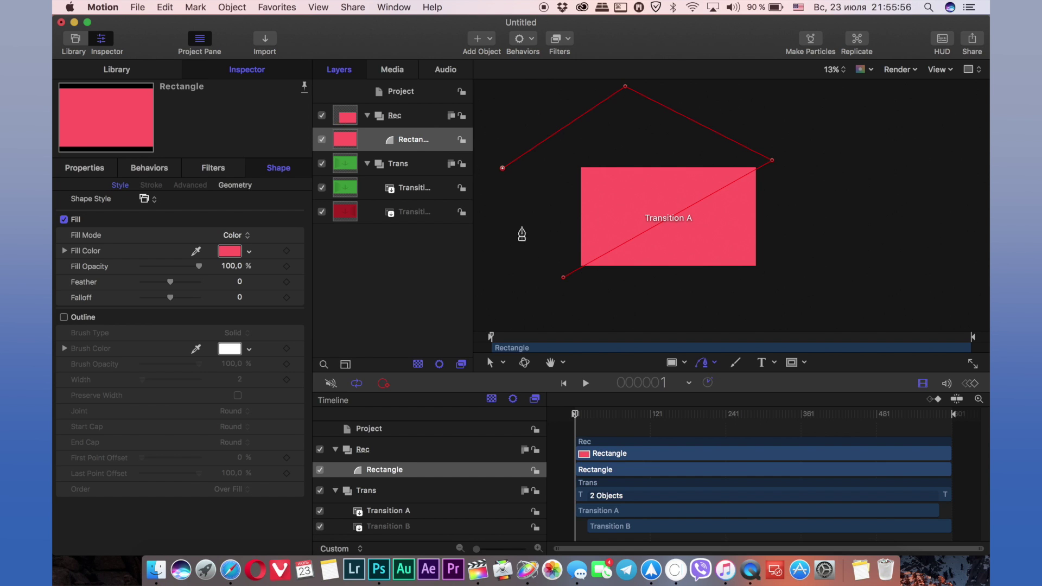
left_click(564, 277)
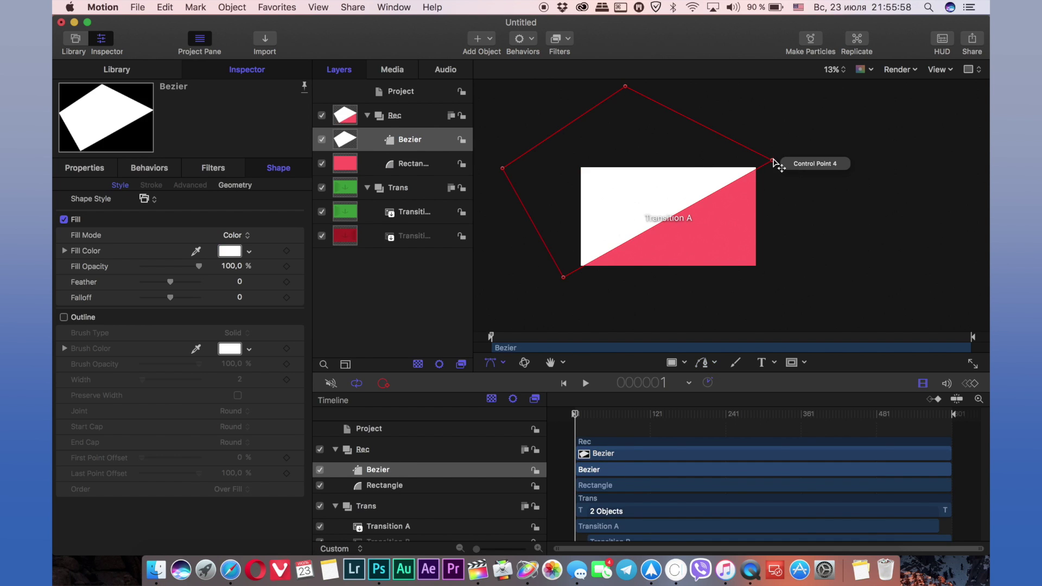
left_click(564, 275)
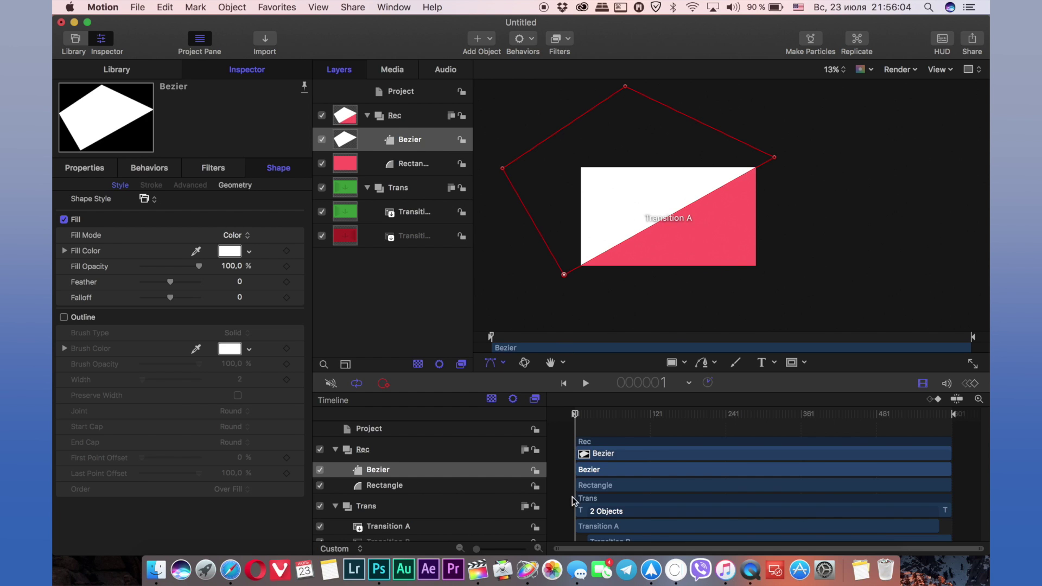
left_click(362, 485)
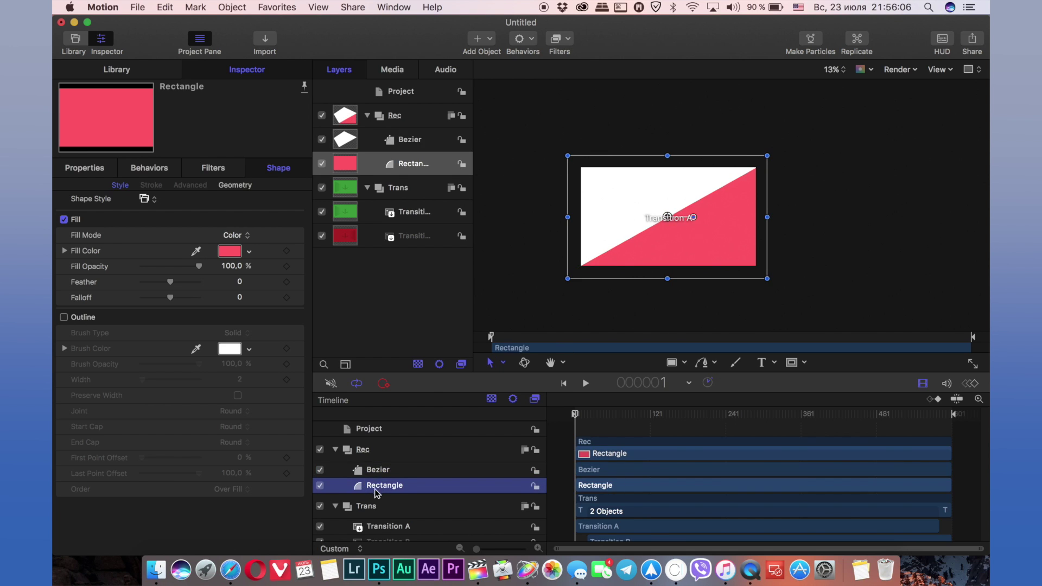
- Give the Rectangle an Image Mask (Cmd+Shift+M) with the Bezier shape as its source
right_click(381, 489)
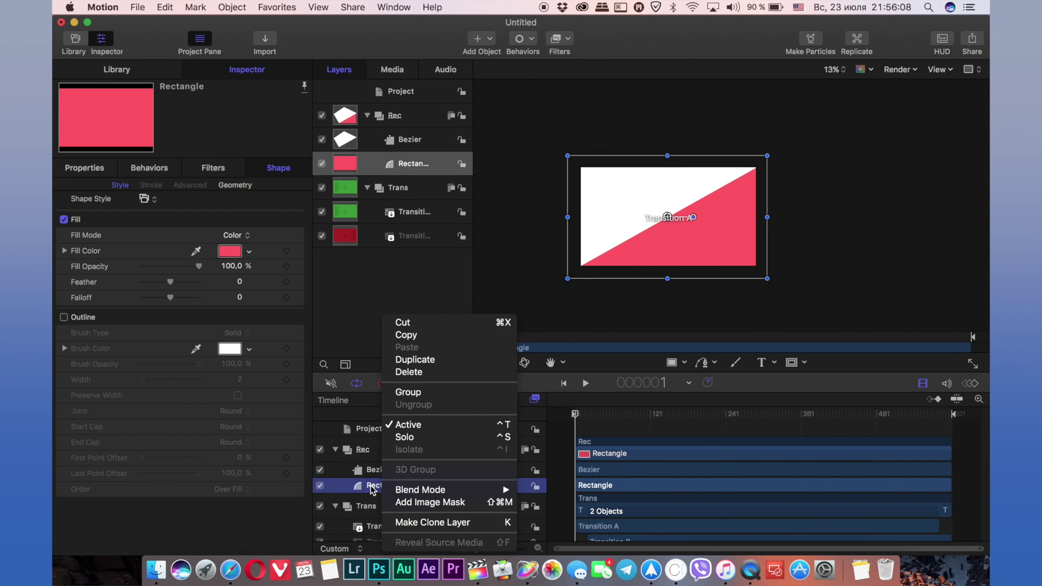
key("Escape")
key("super+shift+m")
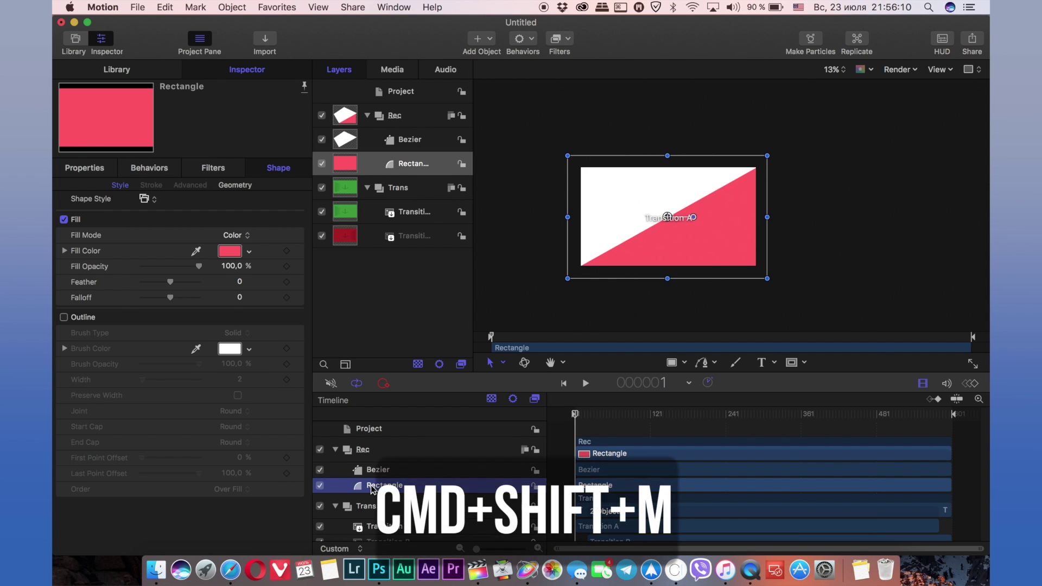
scroll(415, 482, "down", 1)
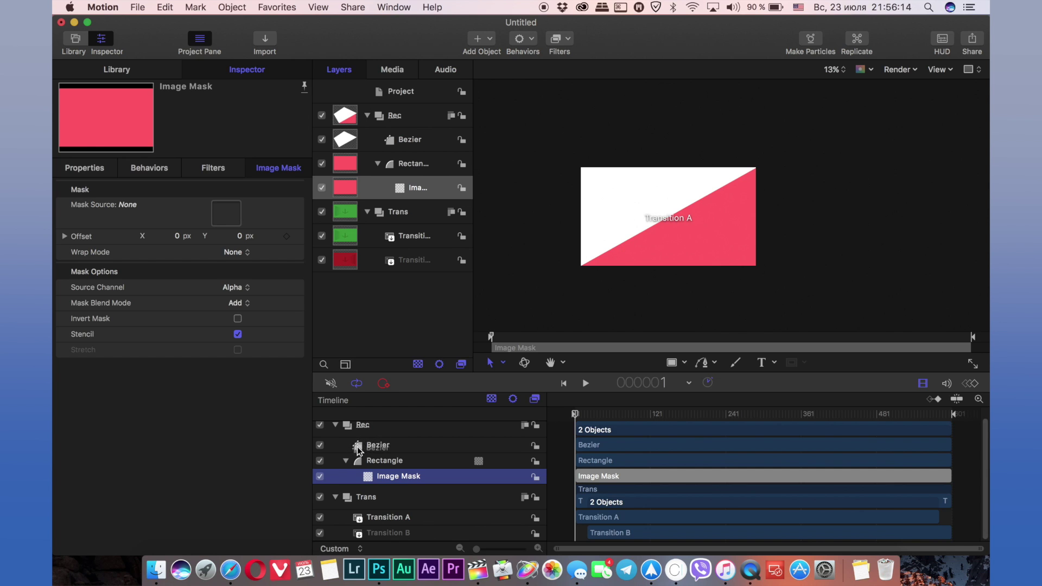
left_click_drag(362, 450, 370, 480)
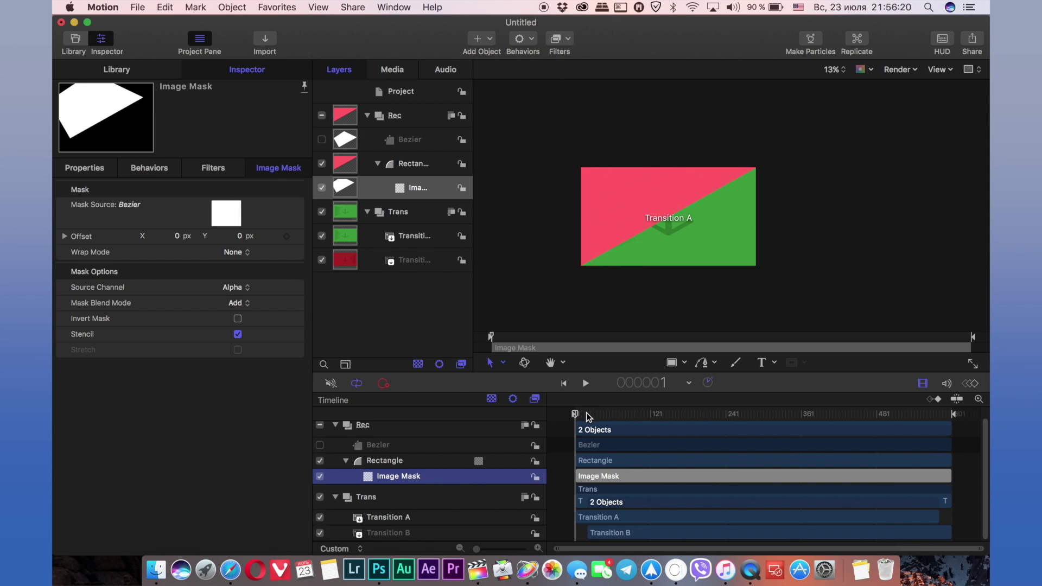
- At frame 300, move and scale the Bezier mask to about 137% so pink fills the frame
left_click(662, 383)
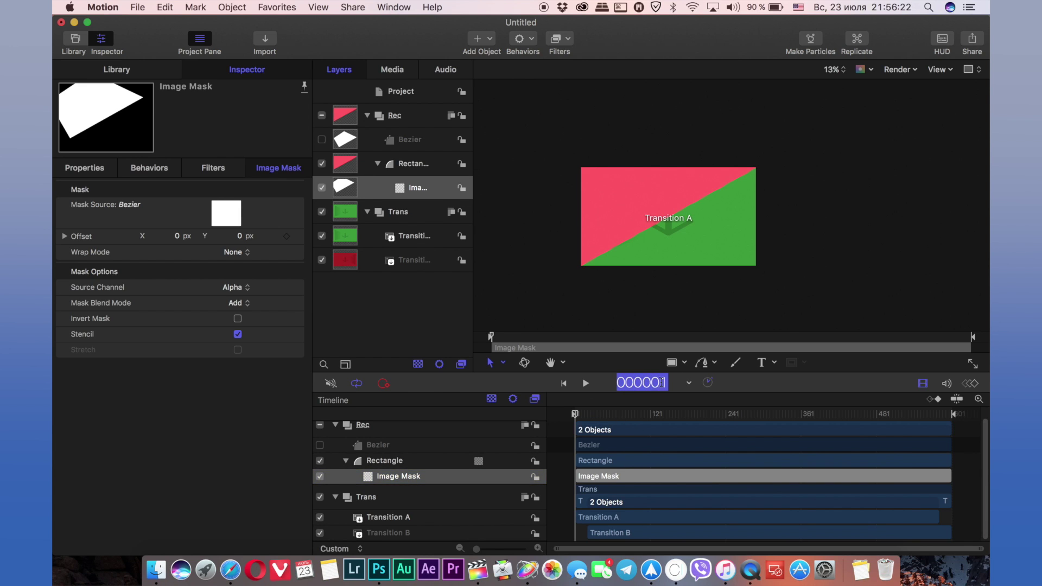
type("300")
key("Return")
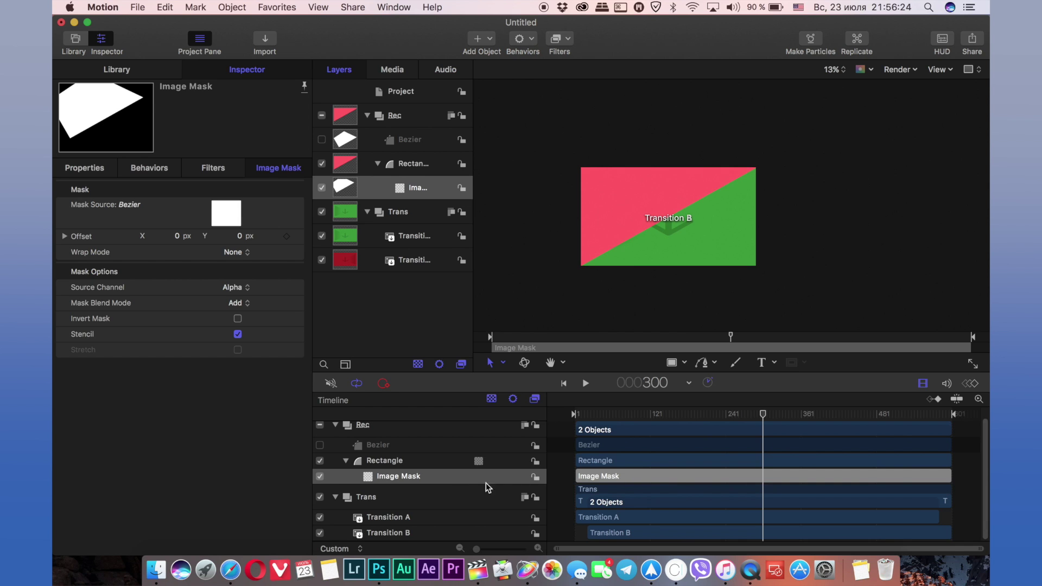
left_click(398, 450)
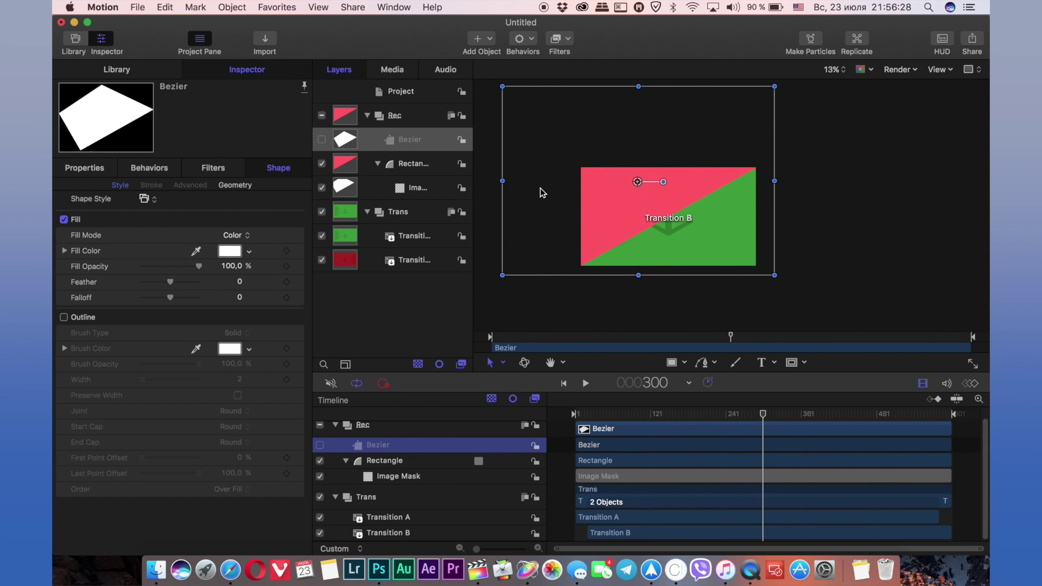
mouse_move(539, 188)
left_mouse_down()
mouse_move(619, 240)
mouse_move(606, 234)
left_mouse_up()
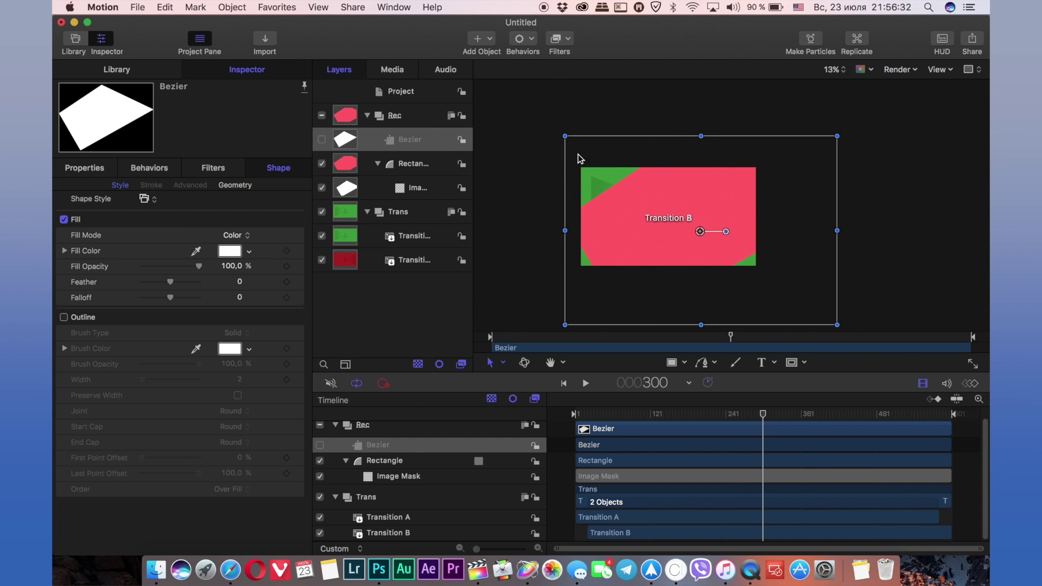
left_click_drag(565, 137, 514, 102)
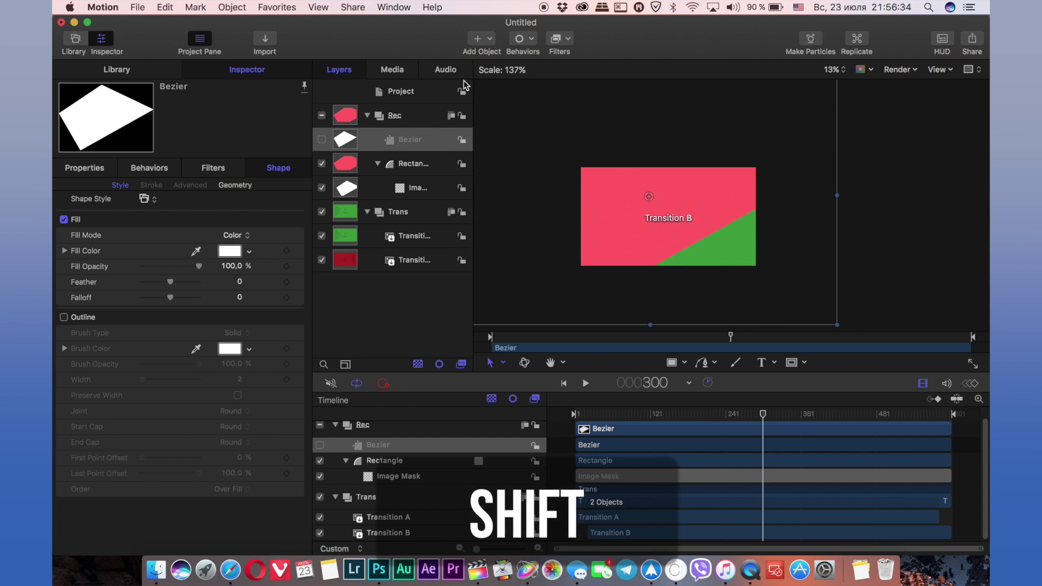
left_click_drag(671, 175, 708, 204)
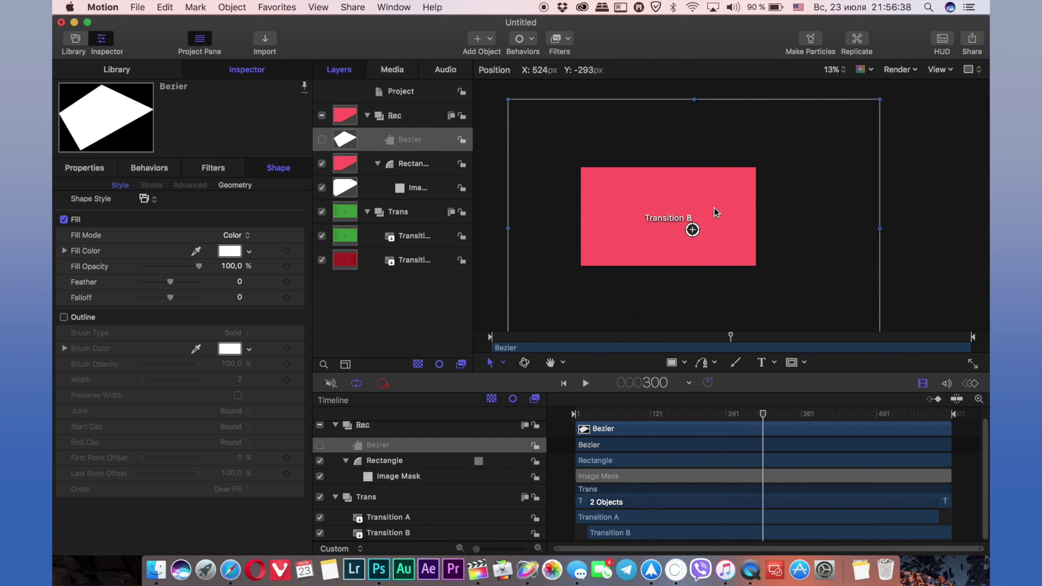
left_click_drag(708, 205, 716, 208)
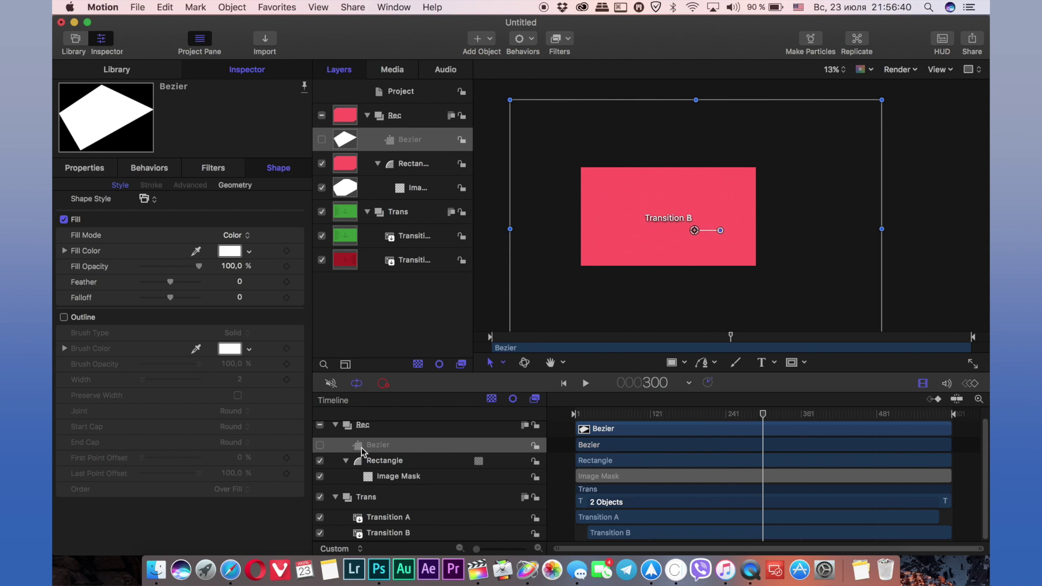
left_click(378, 441)
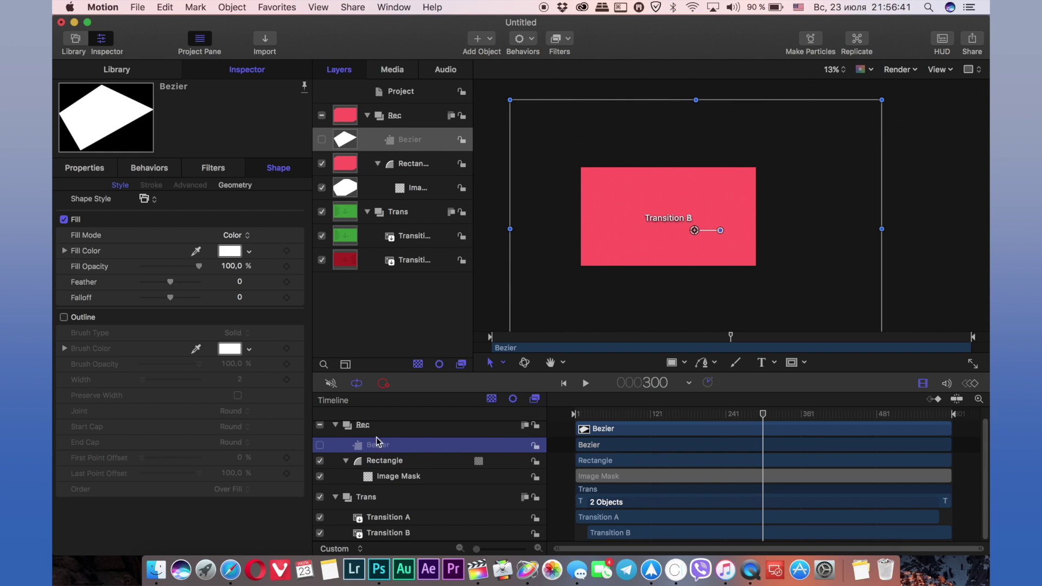
left_click(107, 172)
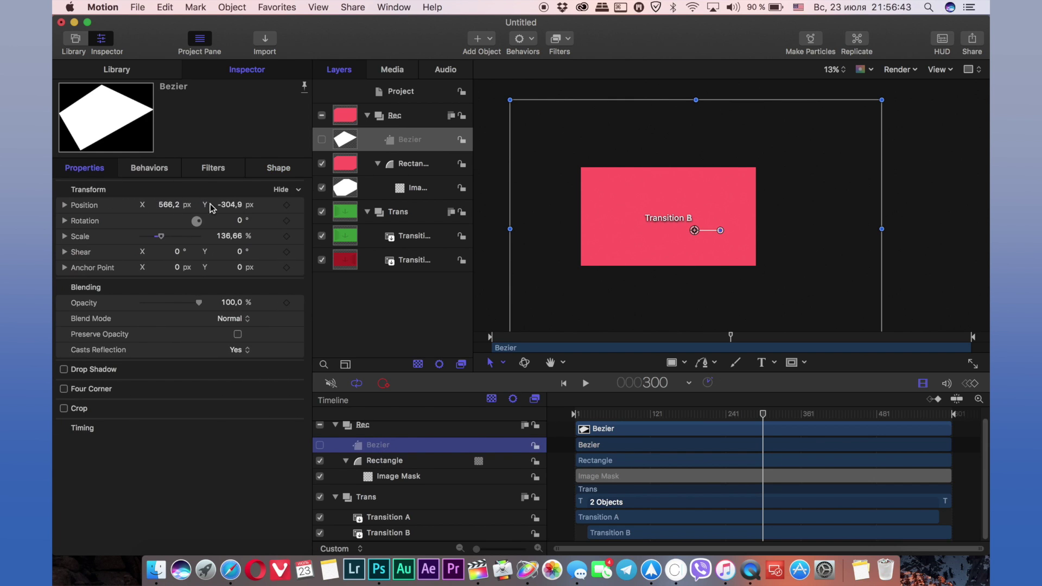
- Keyframe the mask's position at frame 300, then move it off-canvas upper-left at frame 1
left_click(287, 205)
left_click_drag(601, 410, 575, 413)
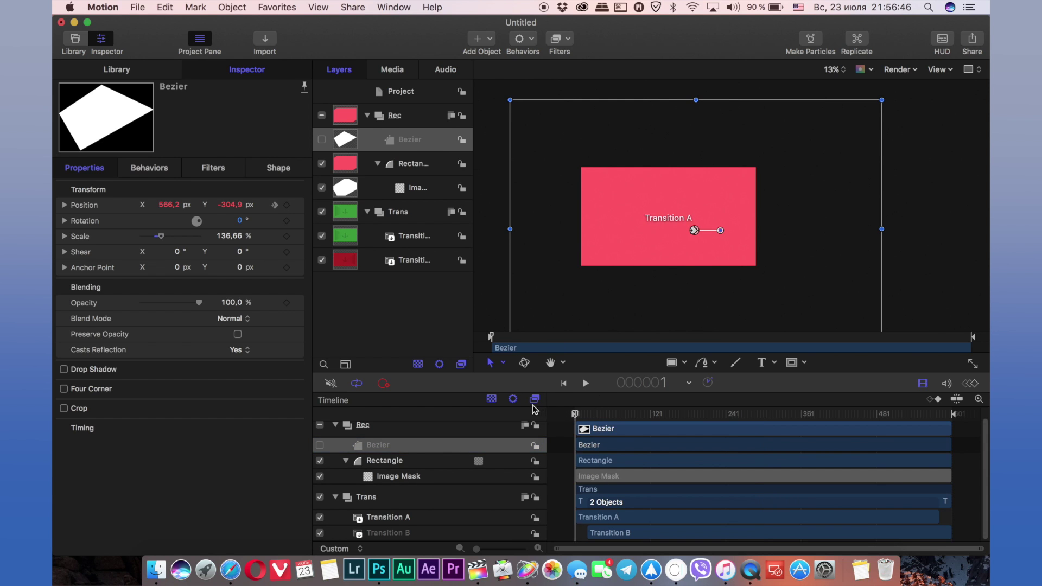
left_click_drag(792, 278, 667, 216)
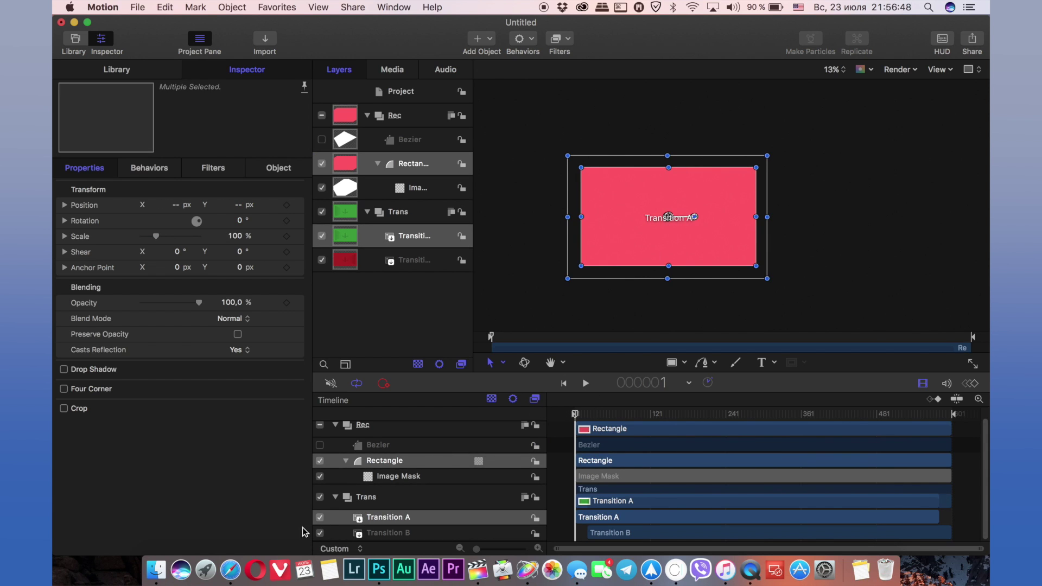
left_click(368, 446)
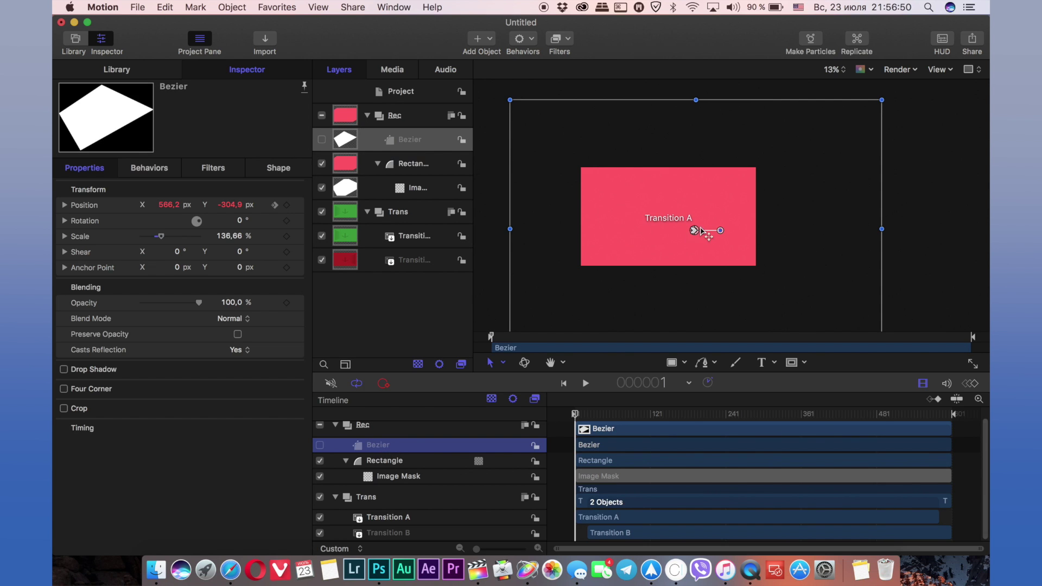
left_click_drag(697, 231, 516, 133)
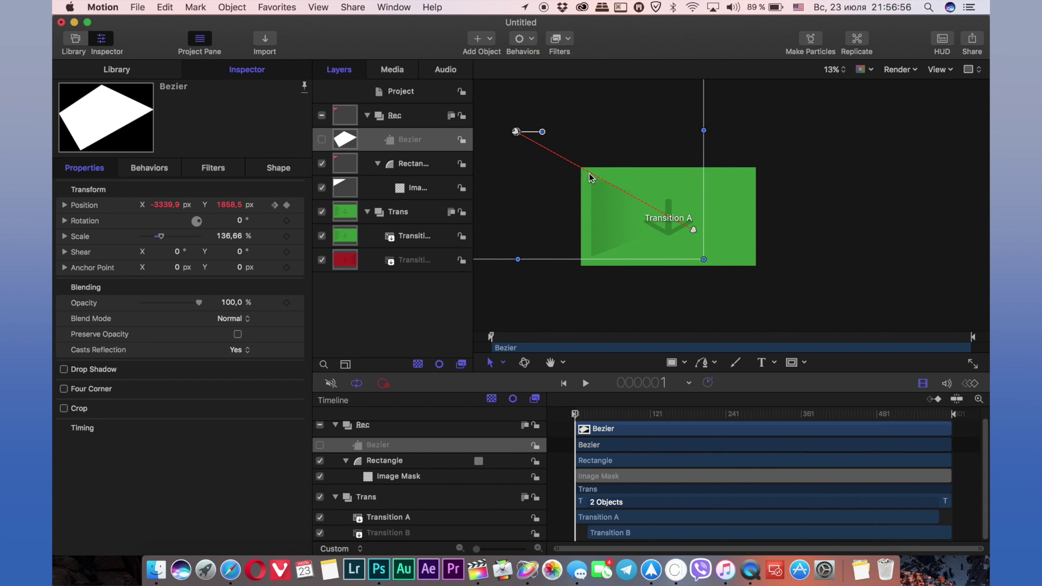
- Play back and scrub through the diagonal pink wipe to preview it
key("space")
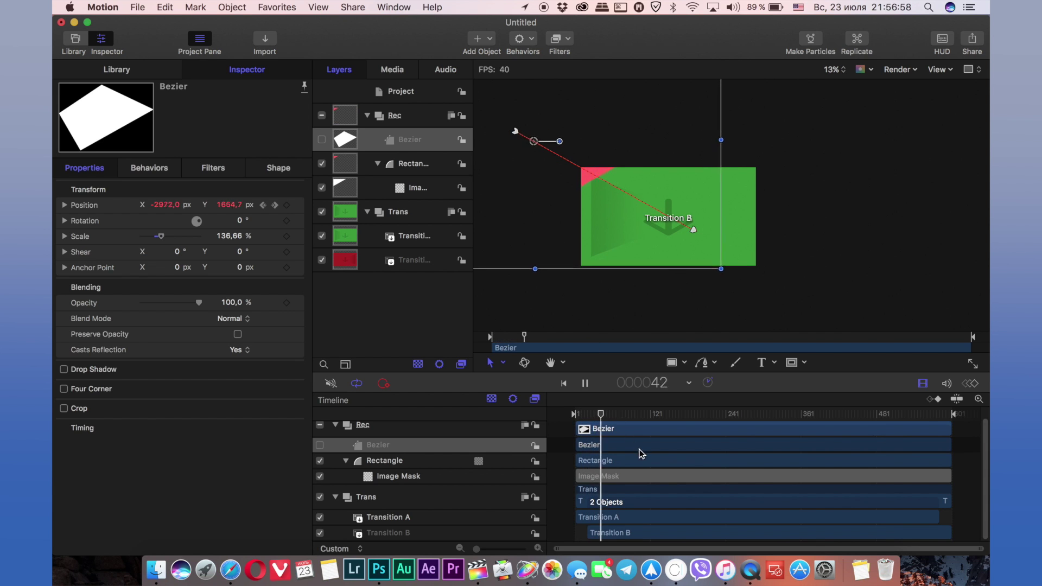
left_click_drag(616, 415, 813, 416)
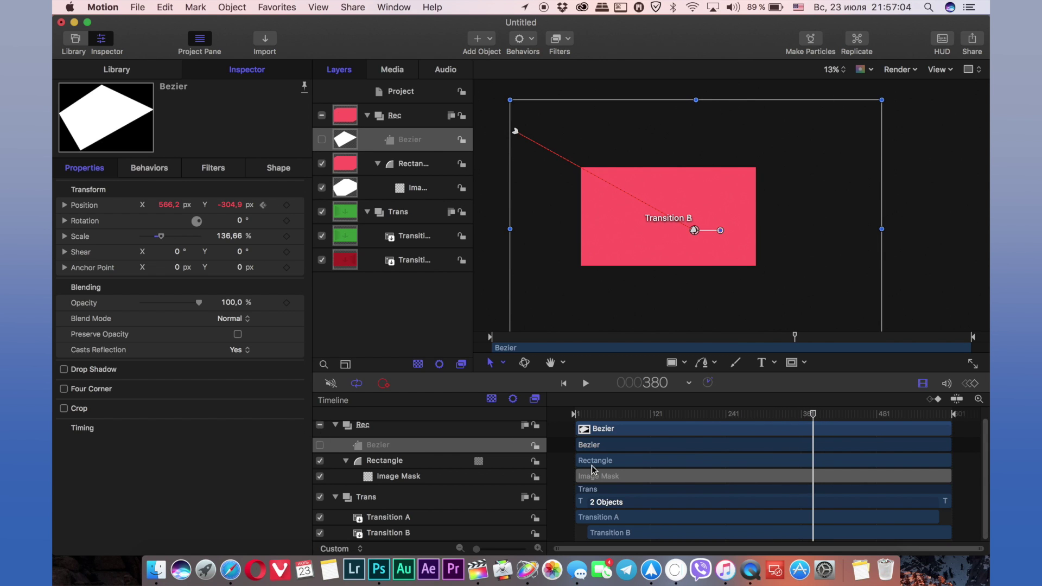
scroll(469, 435, "up", 2)
- Draw a second full-frame rectangle in Rec, publish its Fill Color, and set it to green
left_click(389, 456)
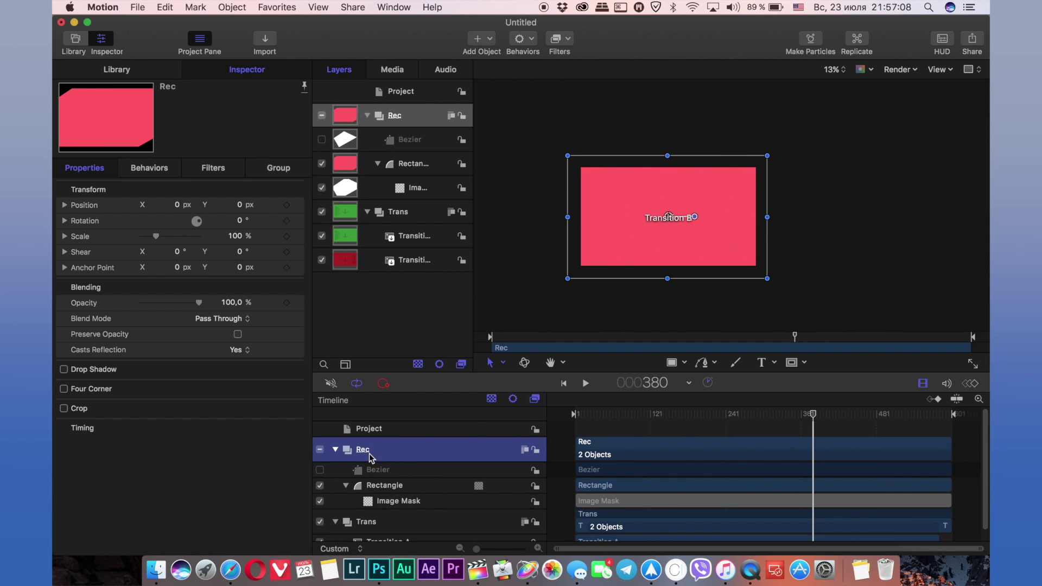
left_click(672, 363)
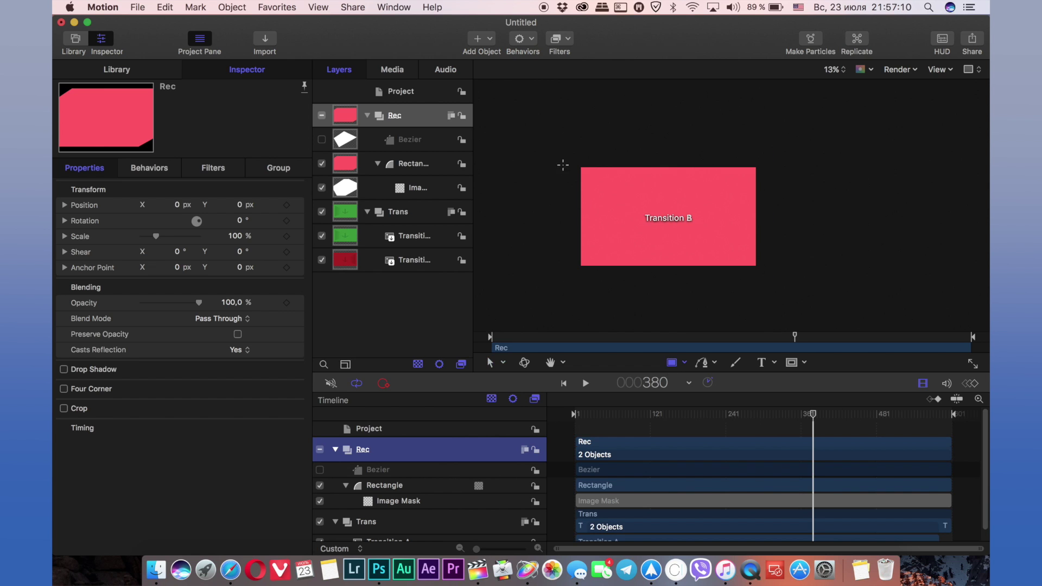
left_click_drag(562, 145, 808, 282)
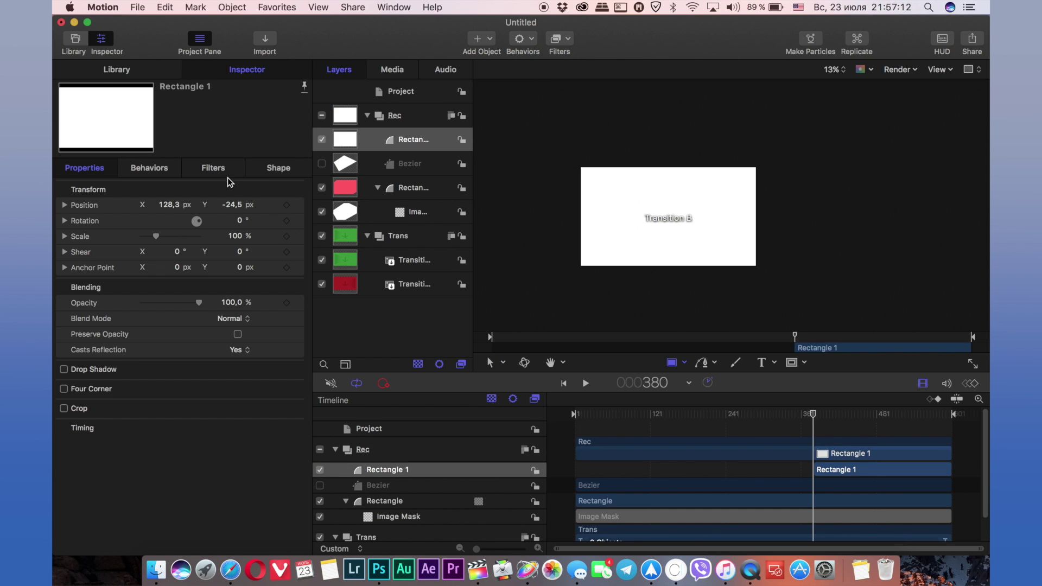
left_click(277, 171)
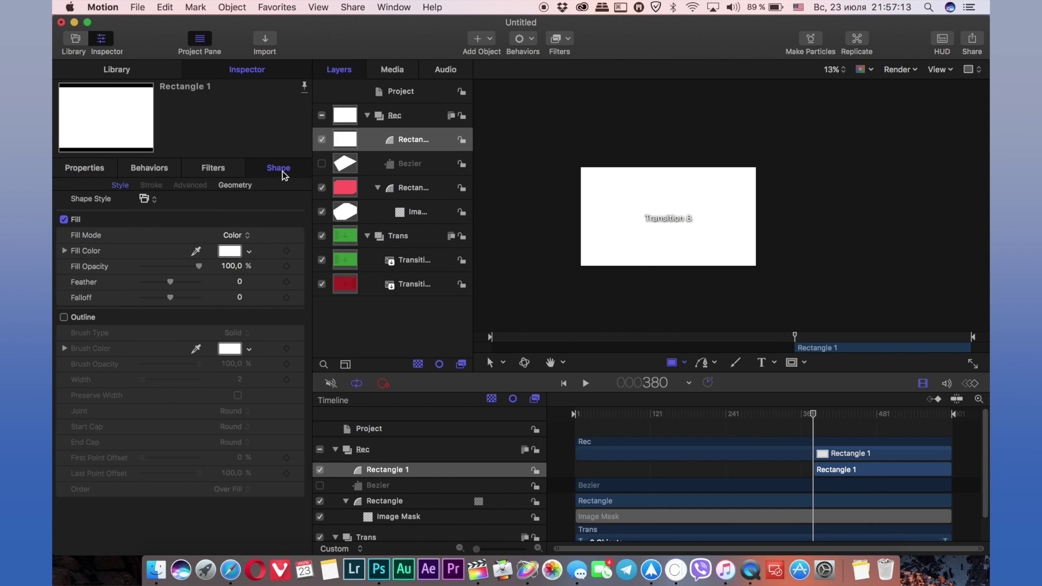
left_click(298, 250)
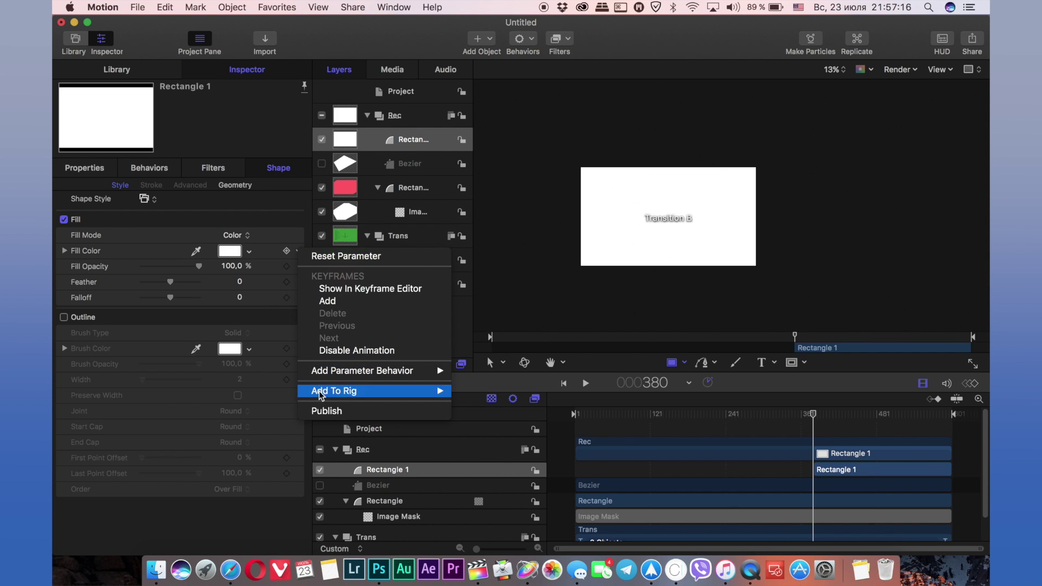
left_click(322, 413)
left_click(230, 250)
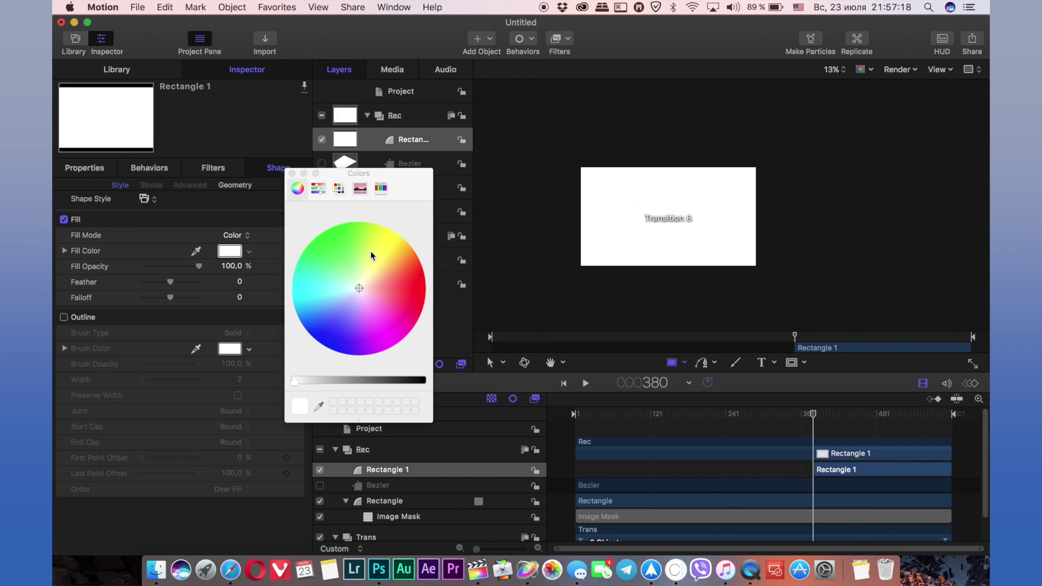
left_click(331, 242)
left_click(292, 173)
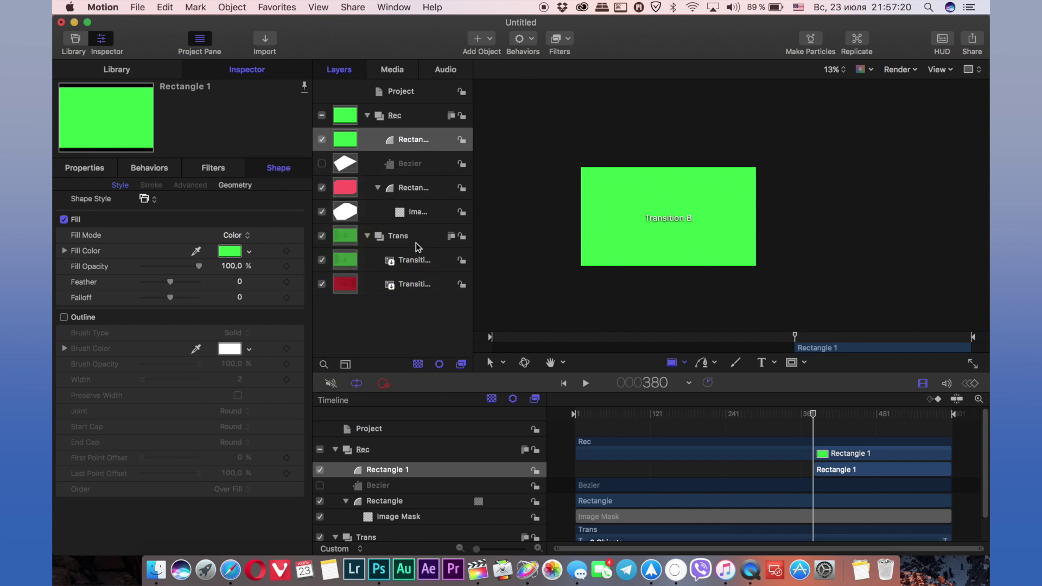
- Draw a four-point white Bezier 1 over the green rectangle's upper-right half and shift its clip toward frame 0
key("b")
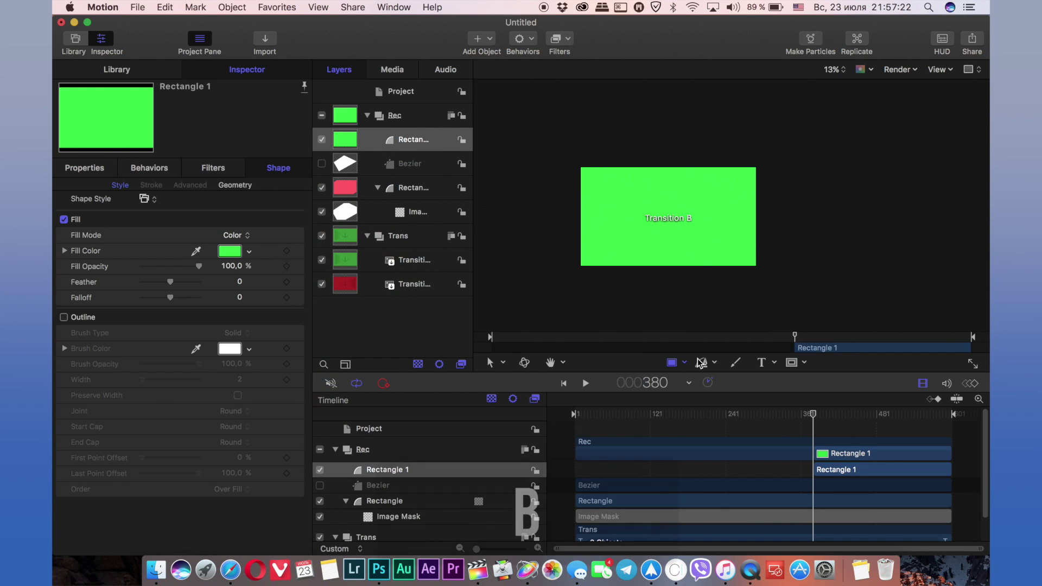
left_click(701, 362)
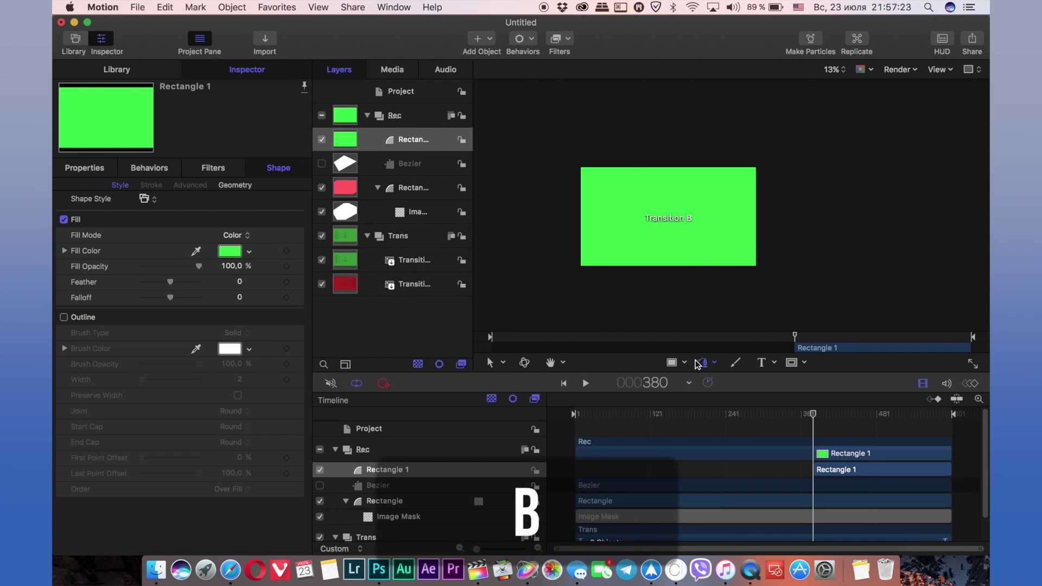
left_click(565, 151)
left_click(766, 276)
left_click(787, 91)
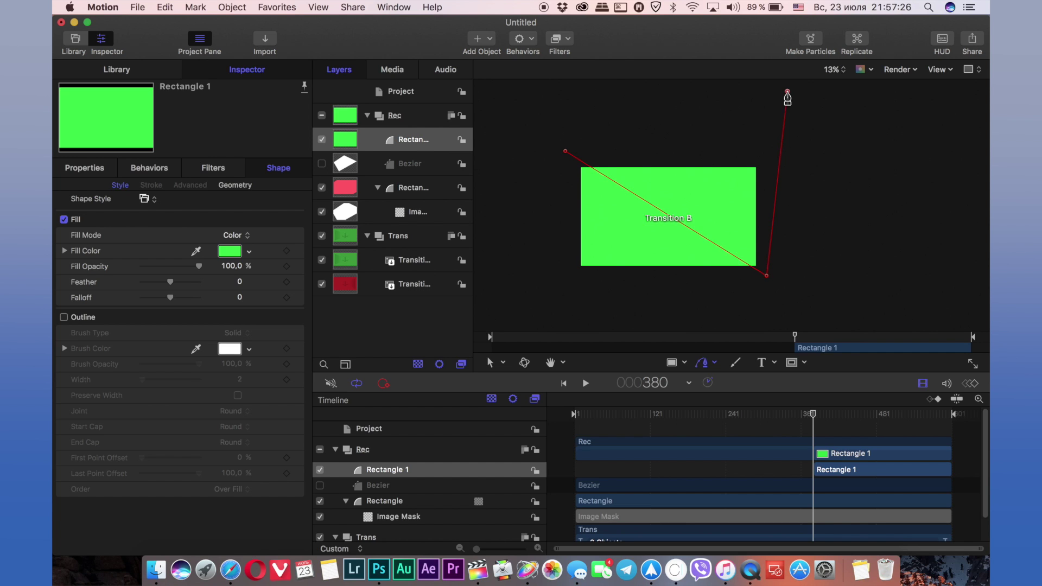
left_click(614, 86)
left_click(565, 151)
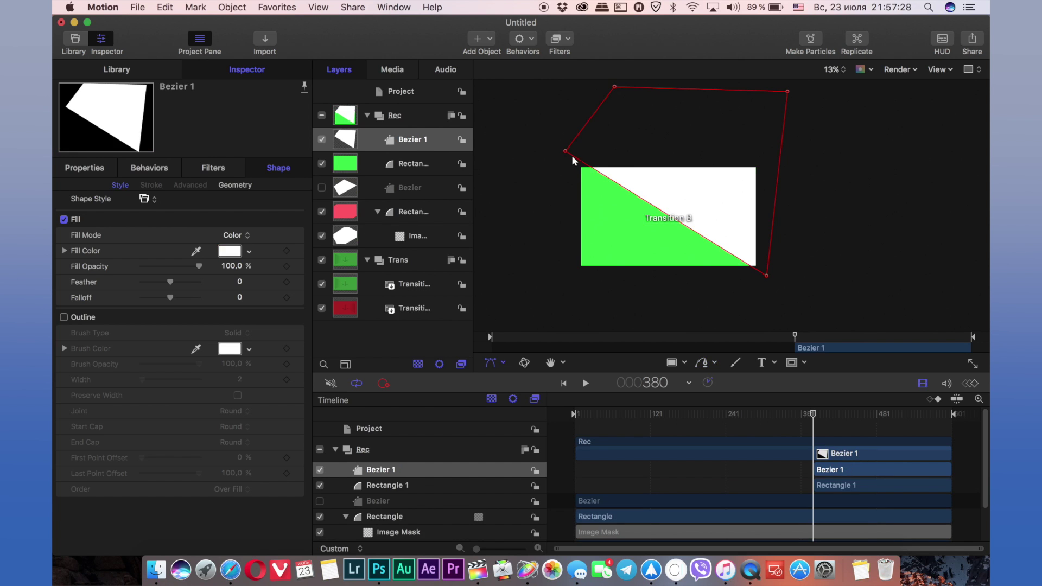
left_click_drag(566, 153, 558, 157)
left_click_drag(788, 92, 857, 93)
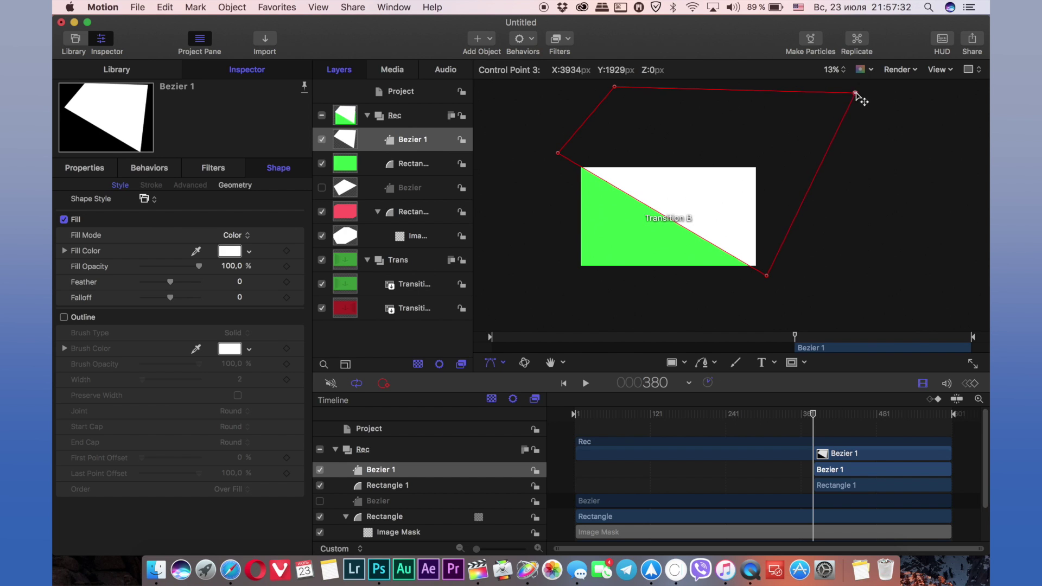
left_click_drag(614, 87, 675, 65)
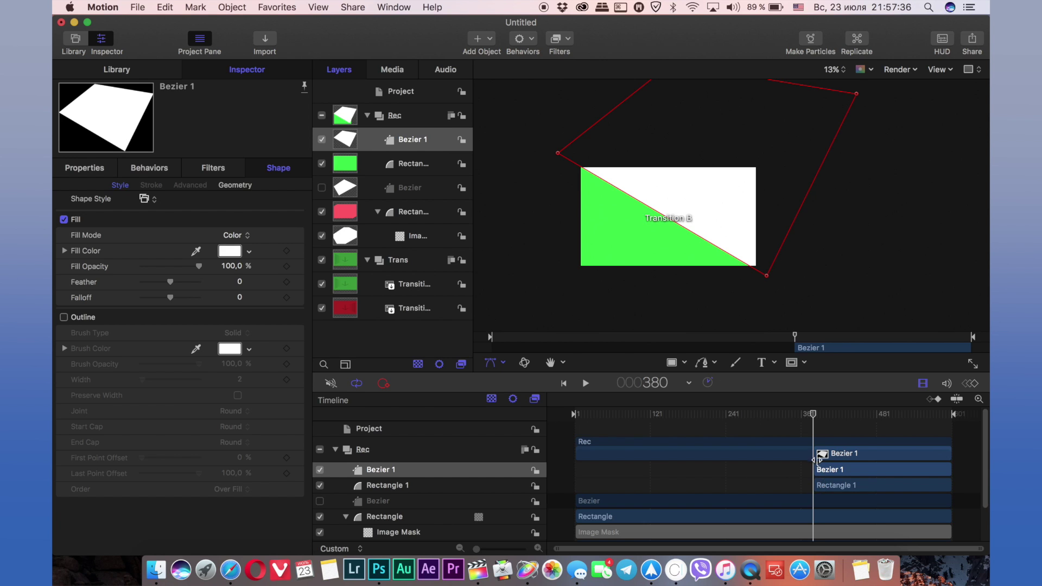
left_click_drag(834, 470, 599, 476)
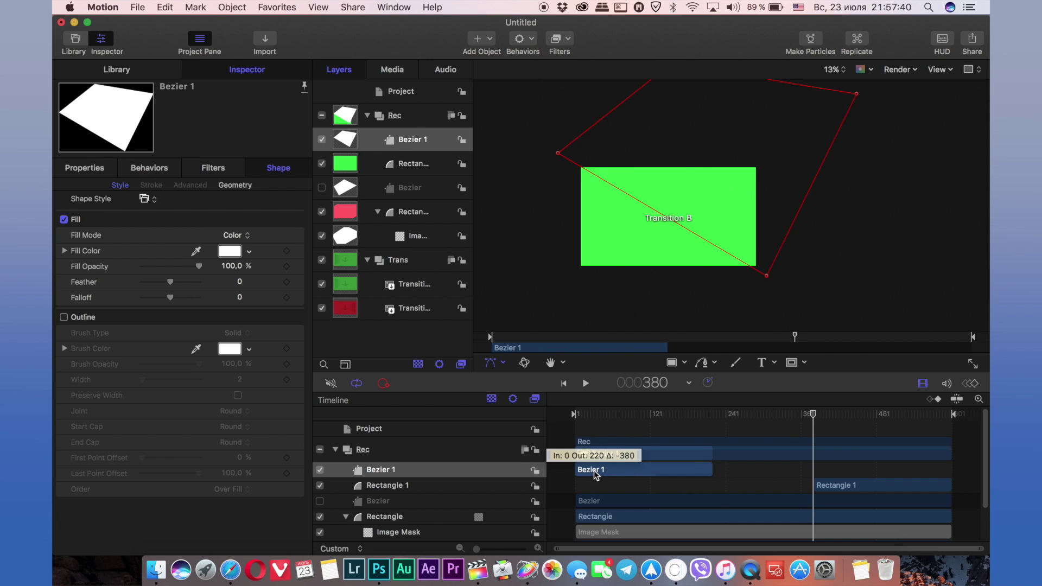
- Start the Bezier 1 and Rectangle 1 clips at the timeline beginning, extending Bezier 1 to frame 599
left_click_drag(599, 476, 594, 476)
left_click_drag(712, 470, 951, 456)
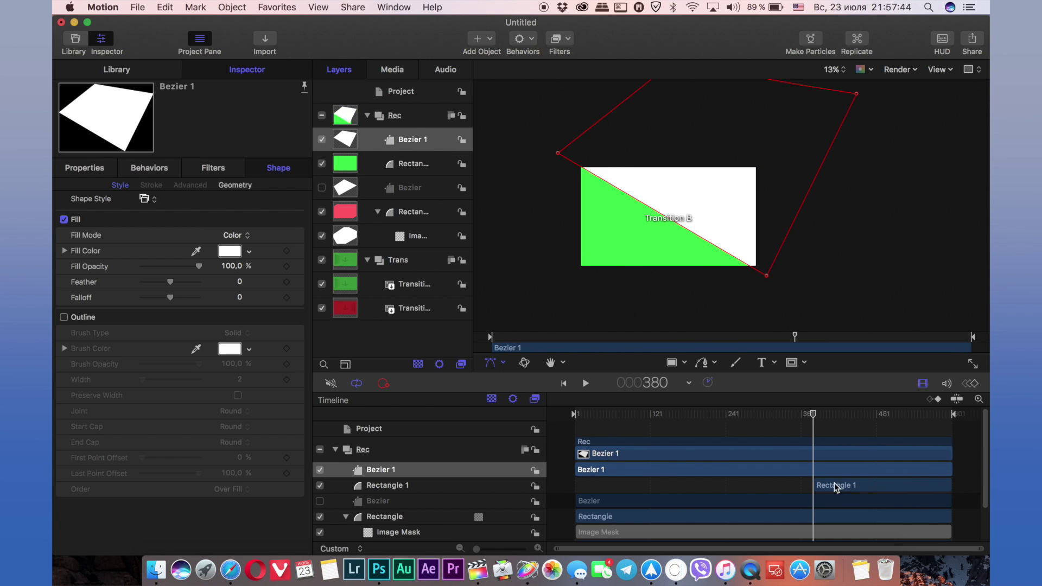
left_click_drag(818, 485, 578, 482)
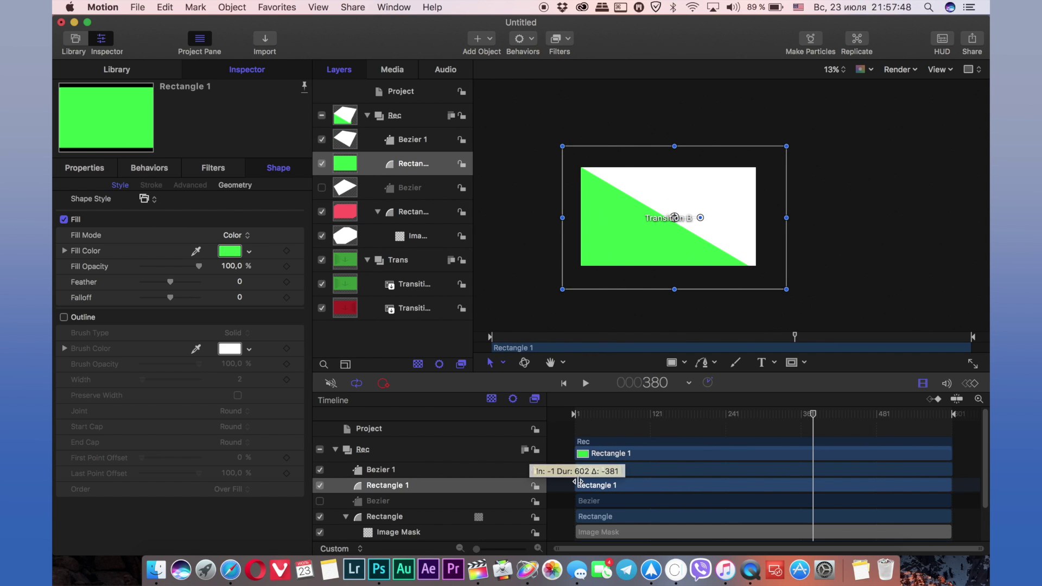
left_click_drag(578, 483, 576, 483)
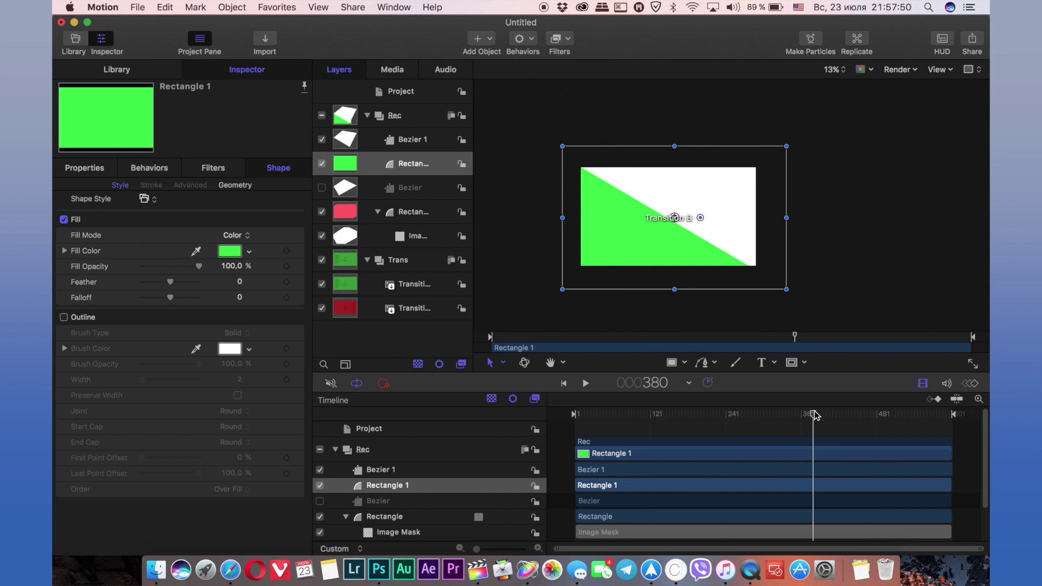
- Go to frame 301 and select the Rectangle 1 layer
left_click(663, 382)
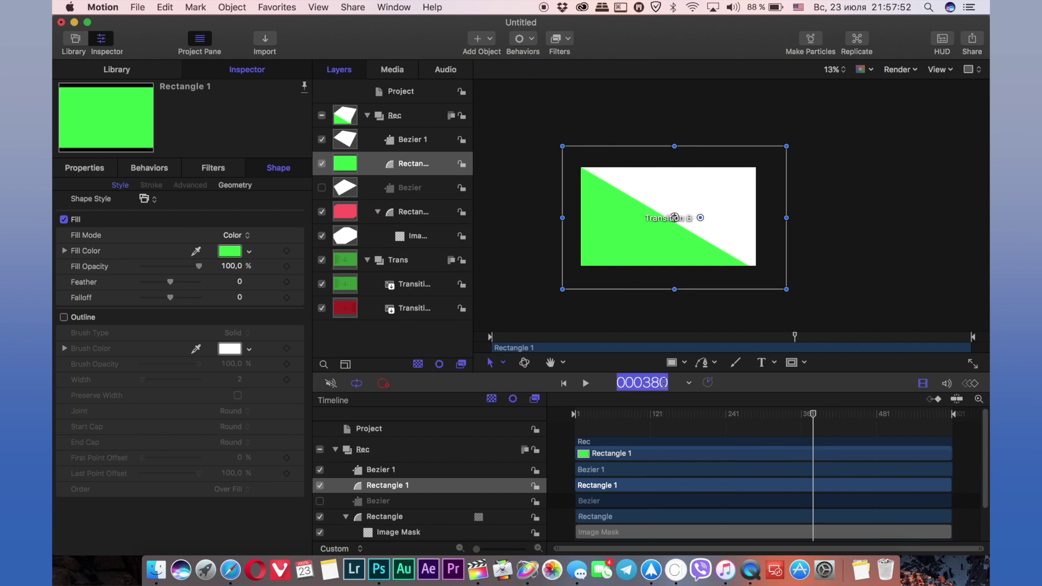
type("301")
key("Return")
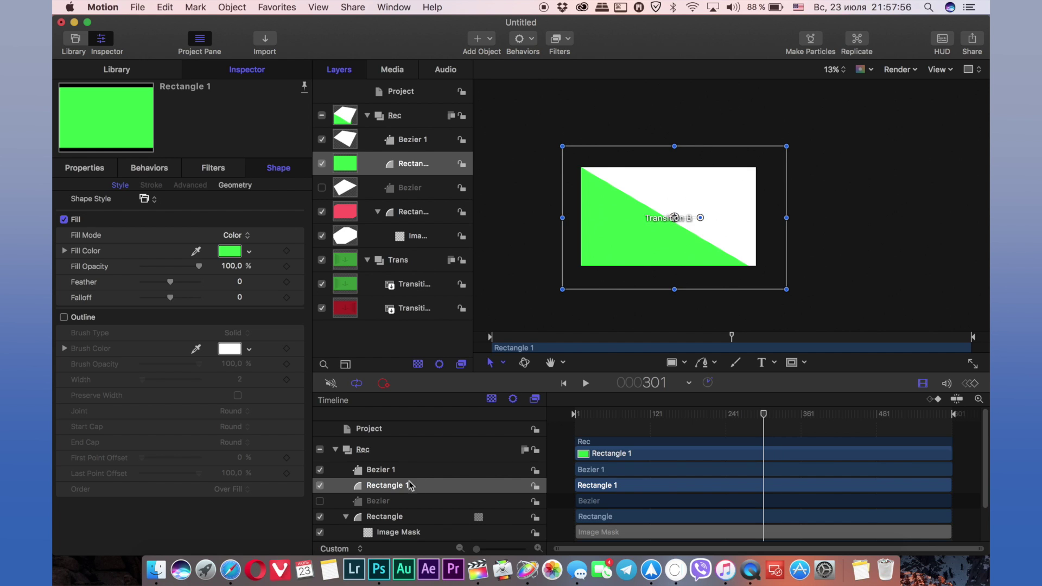
left_click(380, 489)
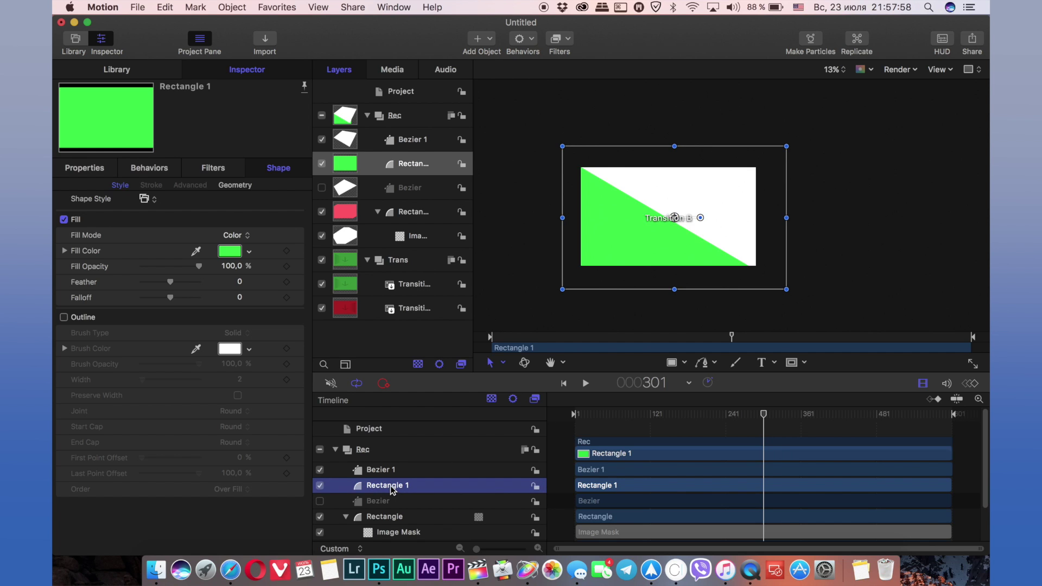
- Add an Image Mask to Rectangle 1 sourced from Bezier 1, then select Bezier 1 at frame 600
key("super+shift+m")
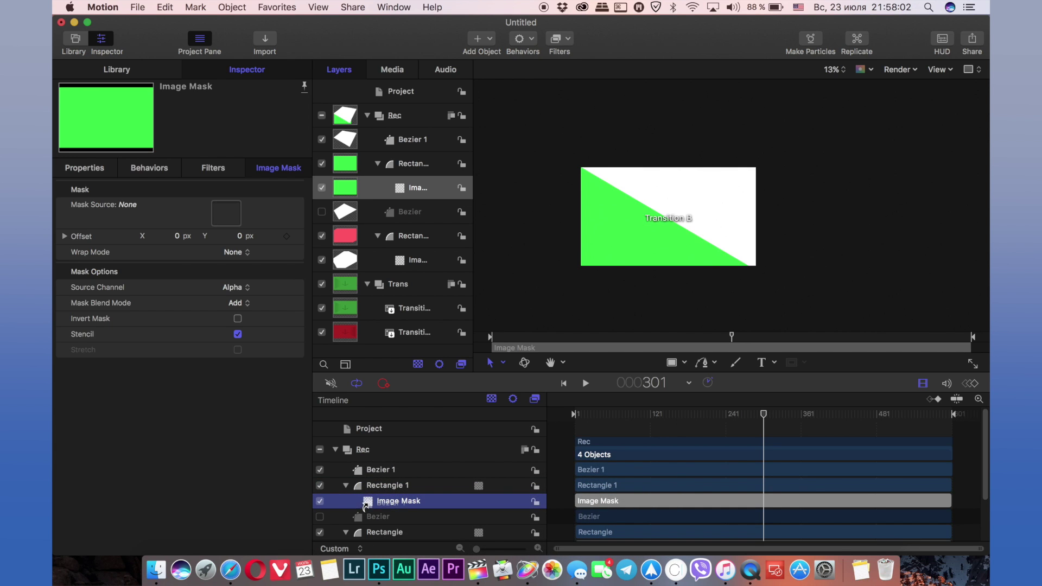
left_click_drag(365, 506, 369, 508)
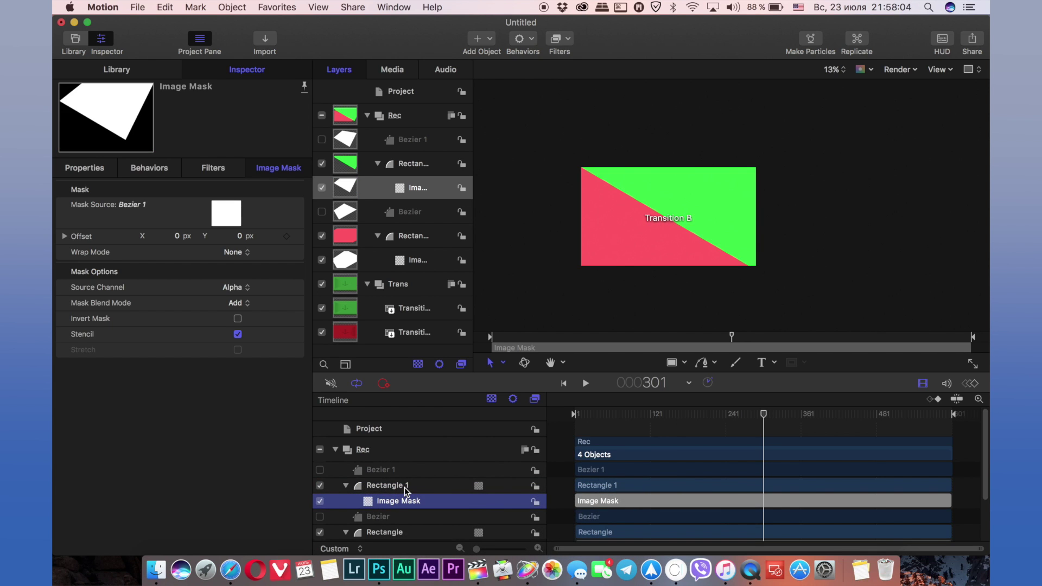
left_click_drag(766, 415, 971, 416)
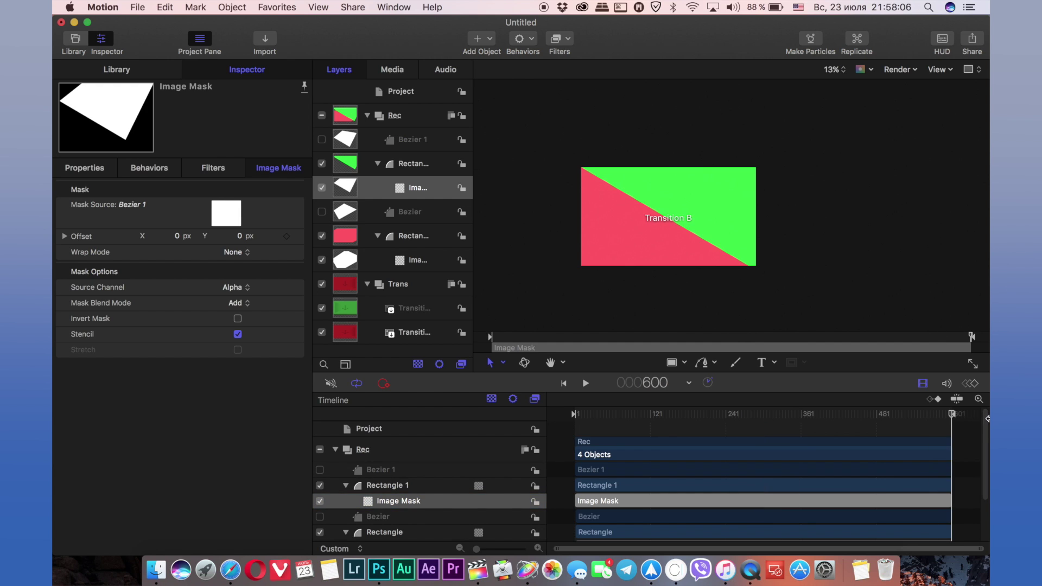
left_click(388, 498)
left_click(380, 470)
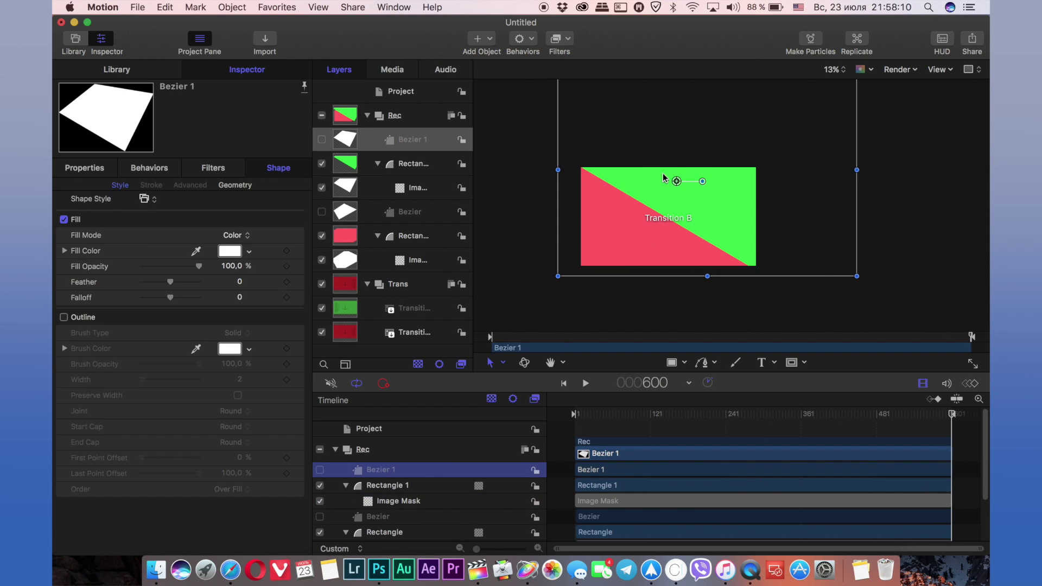
- Move and enlarge the Bezier 1 mask down-left so green covers nearly the whole frame
left_click_drag(675, 182, 618, 257)
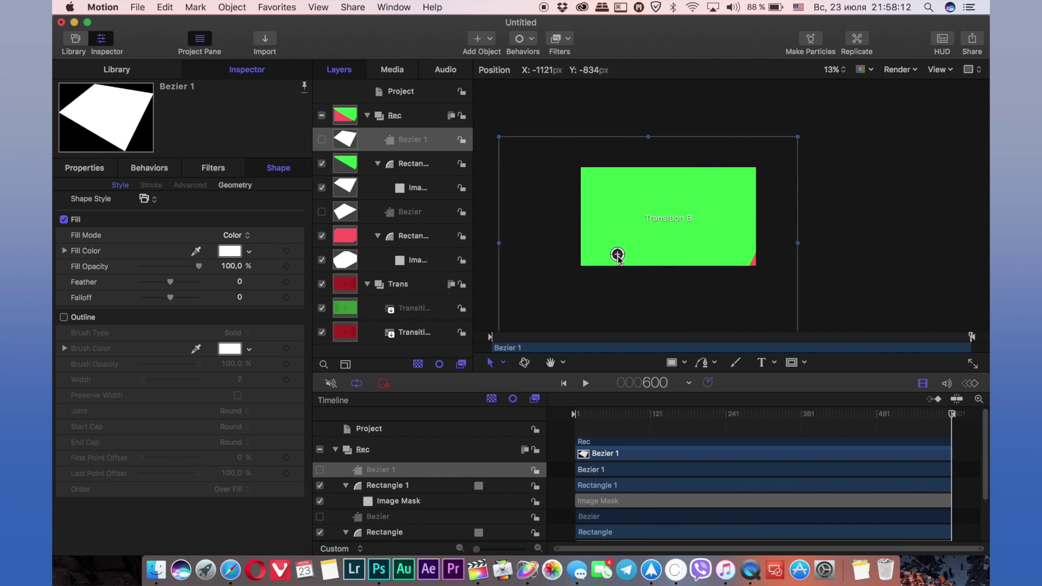
left_click_drag(619, 258, 598, 248)
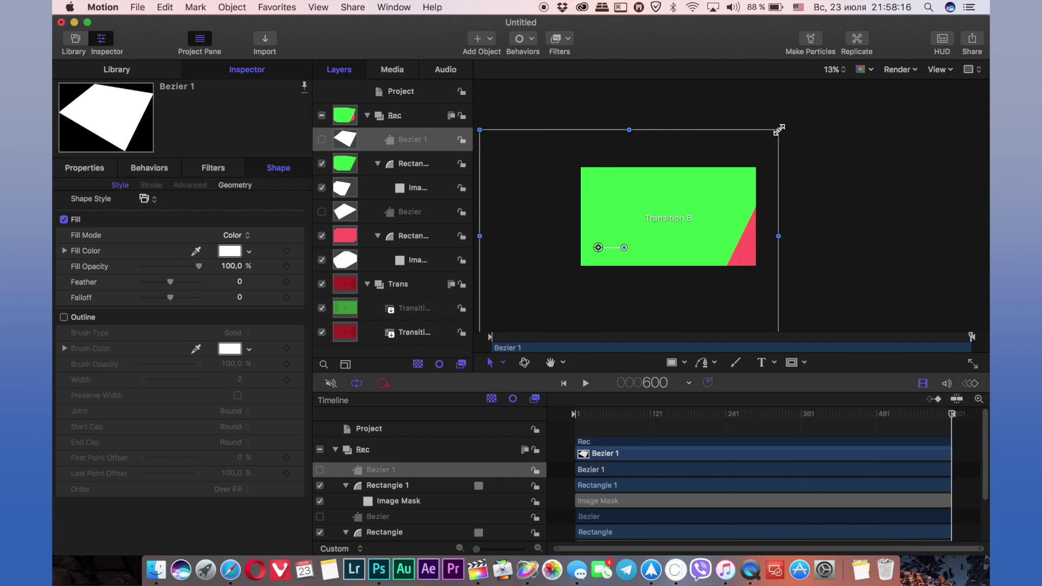
left_click_drag(778, 129, 788, 155)
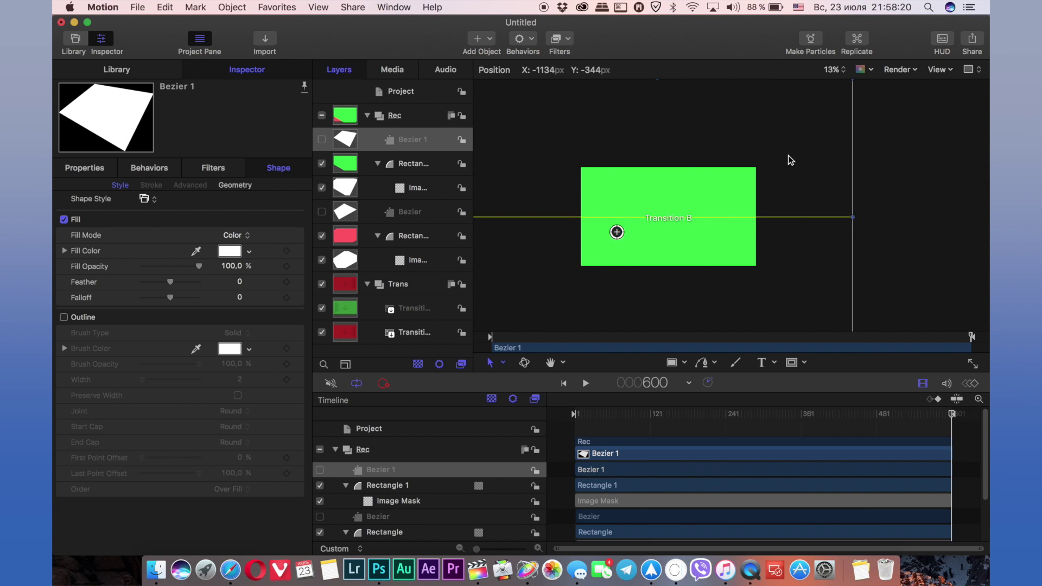
mouse_move(616, 232)
left_mouse_down()
mouse_move(659, 234)
mouse_move(627, 244)
left_mouse_up()
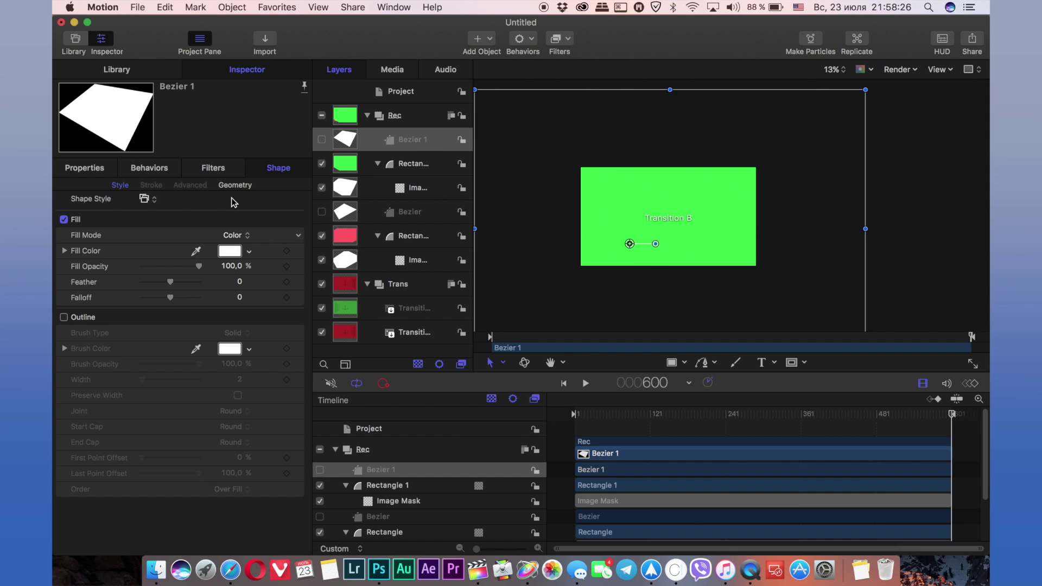
- Keyframe Bezier 1's position at frame 600, then at frame 301 move it upper-right to reveal red
left_click(97, 168)
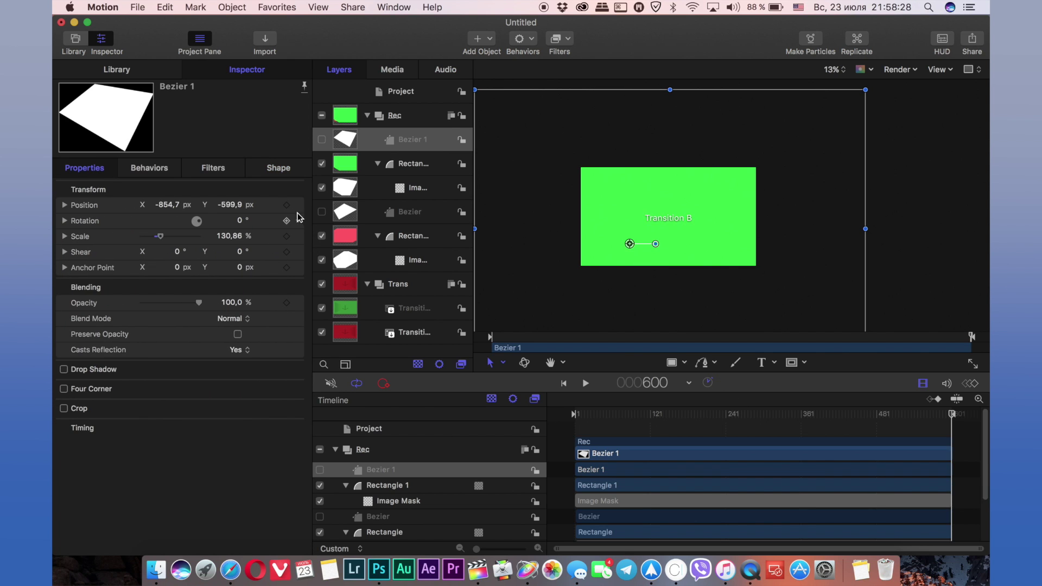
left_click(286, 206)
left_click(652, 383)
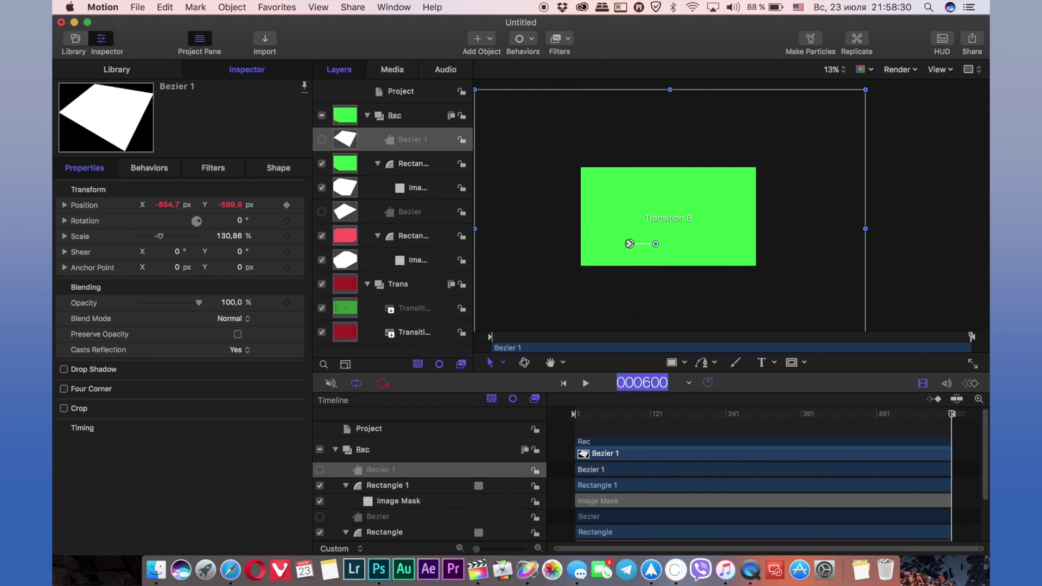
type("0301")
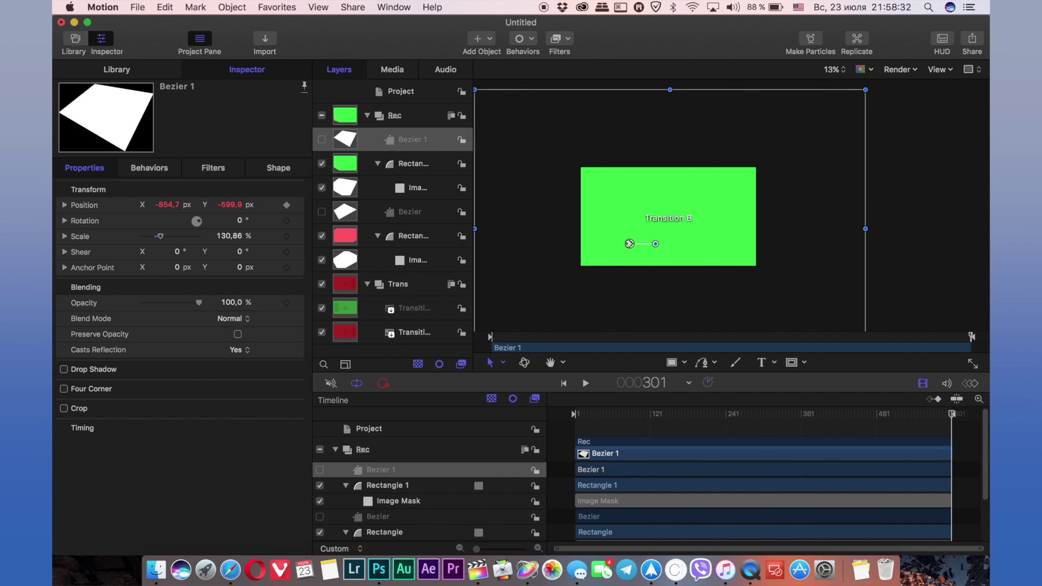
key("Return")
left_click_drag(629, 250, 804, 140)
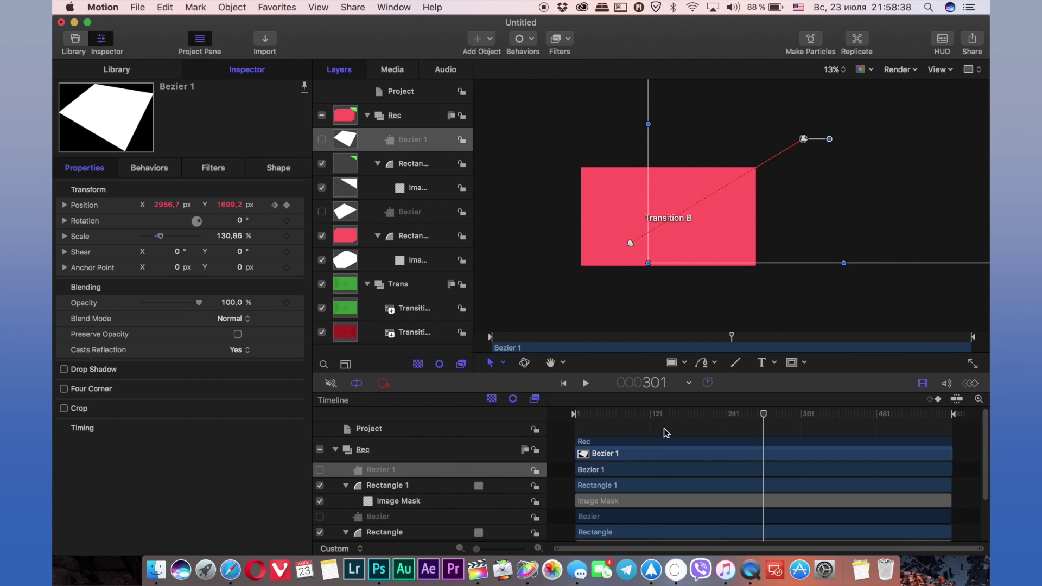
- Preview the green wipe with playback and scrubbing, and check the canvas alpha view
key("space")
key("space")
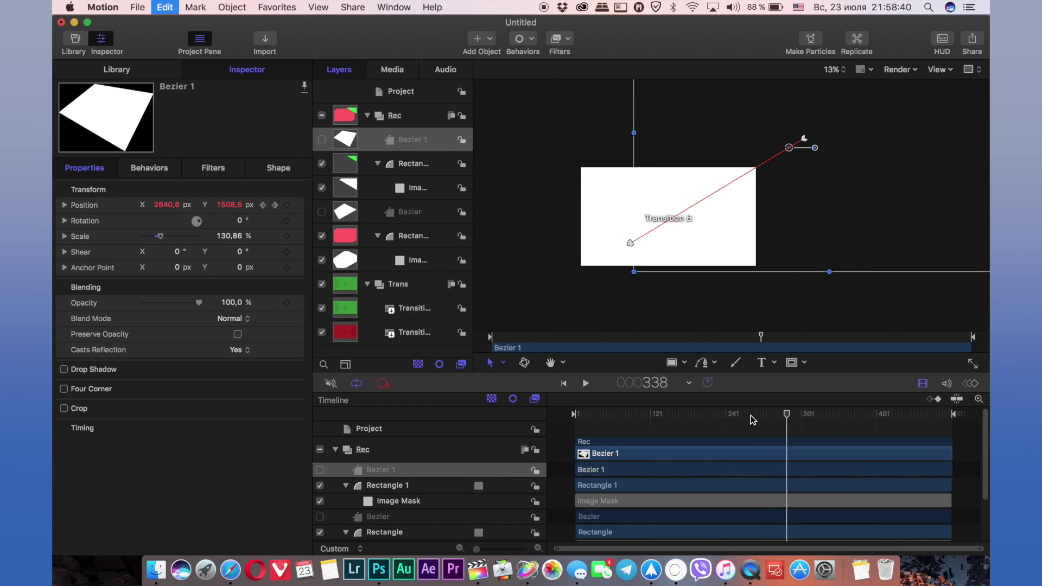
mouse_move(742, 415)
left_mouse_down()
mouse_move(700, 417)
mouse_move(754, 416)
left_mouse_up()
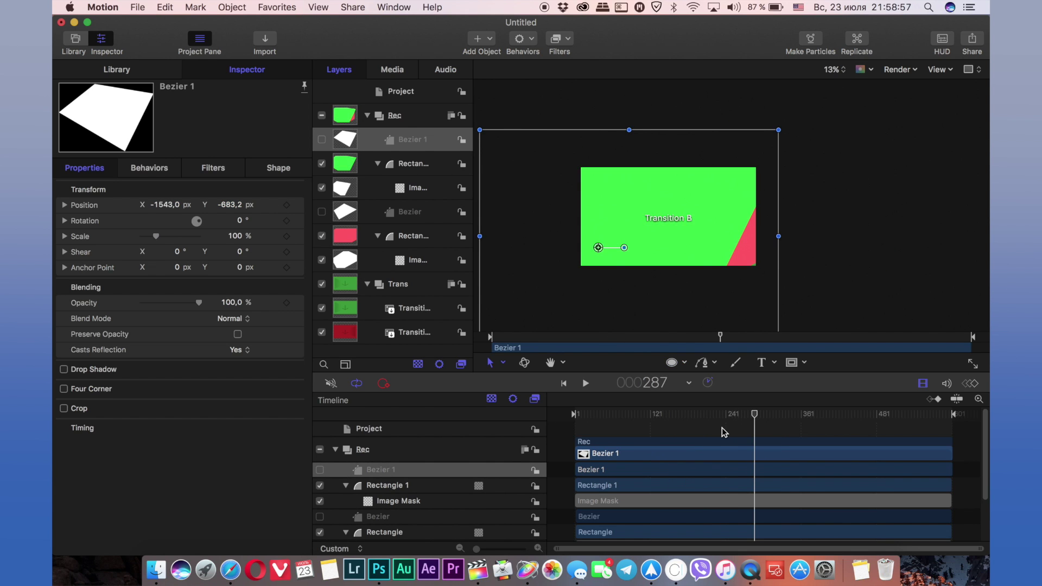
key("shift+a")
key("shift+a")
key("shift+a")
key("shift+a")
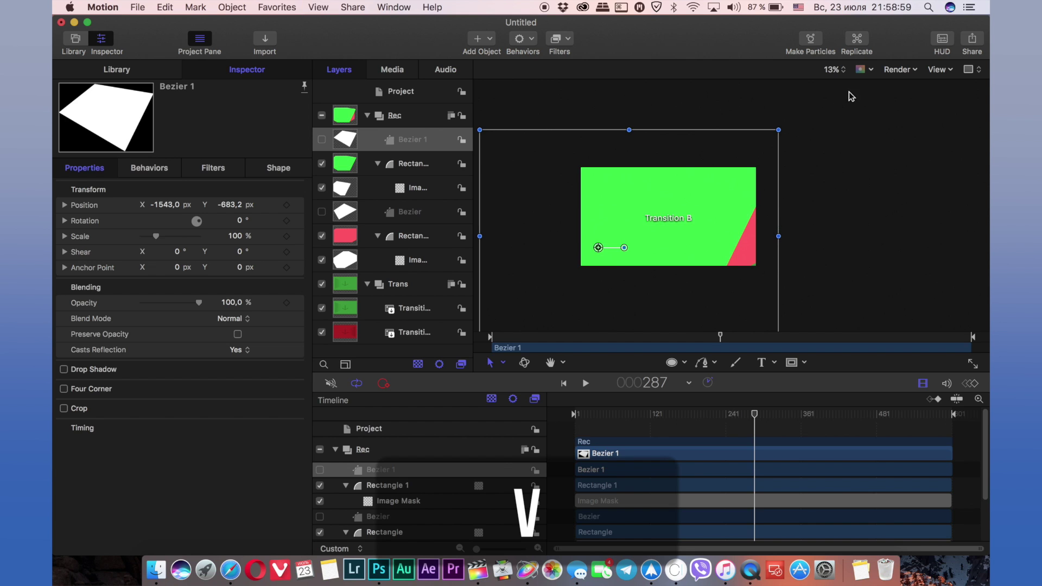
left_click(863, 70)
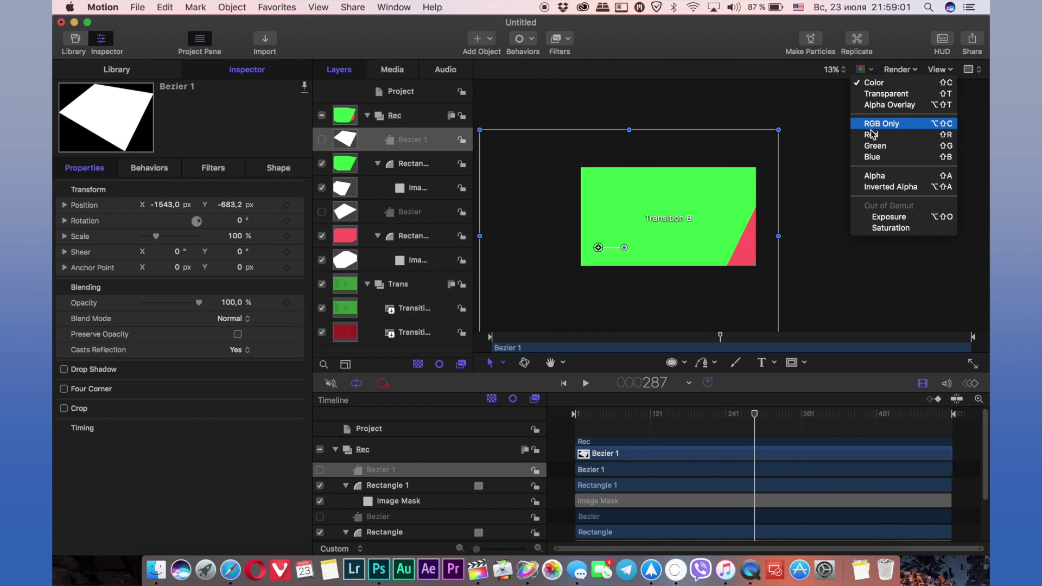
- Toggle the canvas between Alpha and Color channel views to inspect the mask
key("shift+a")
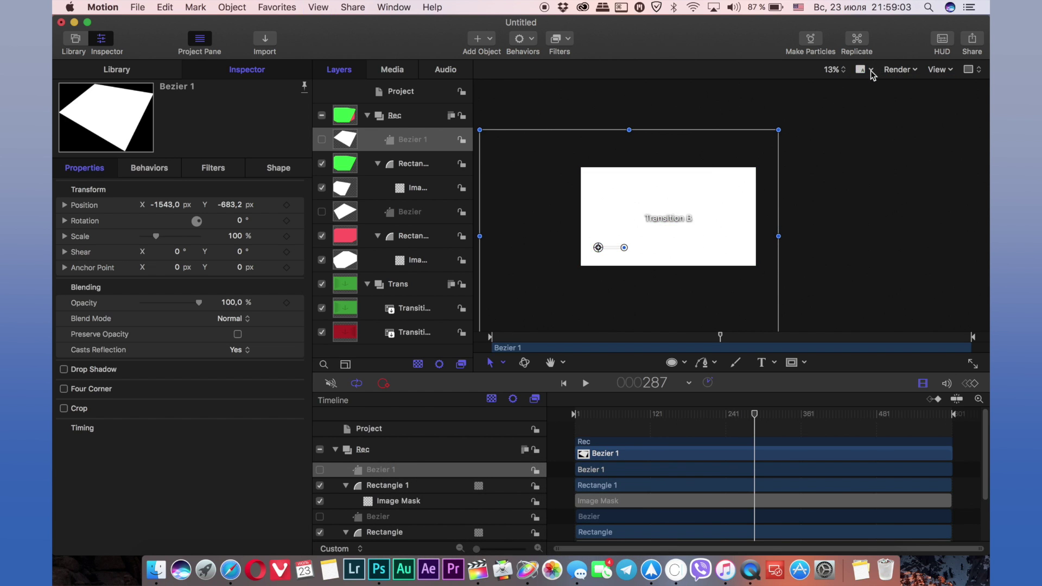
key("shift+a")
key("shift+a")
left_click(869, 71)
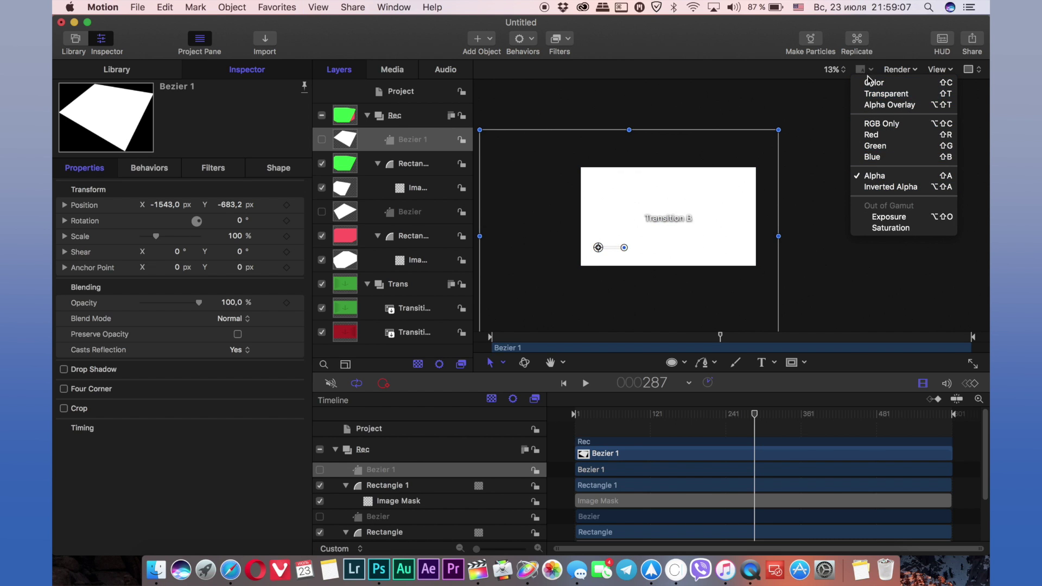
key("shift+a")
key("shift+a")
key("shift+a")
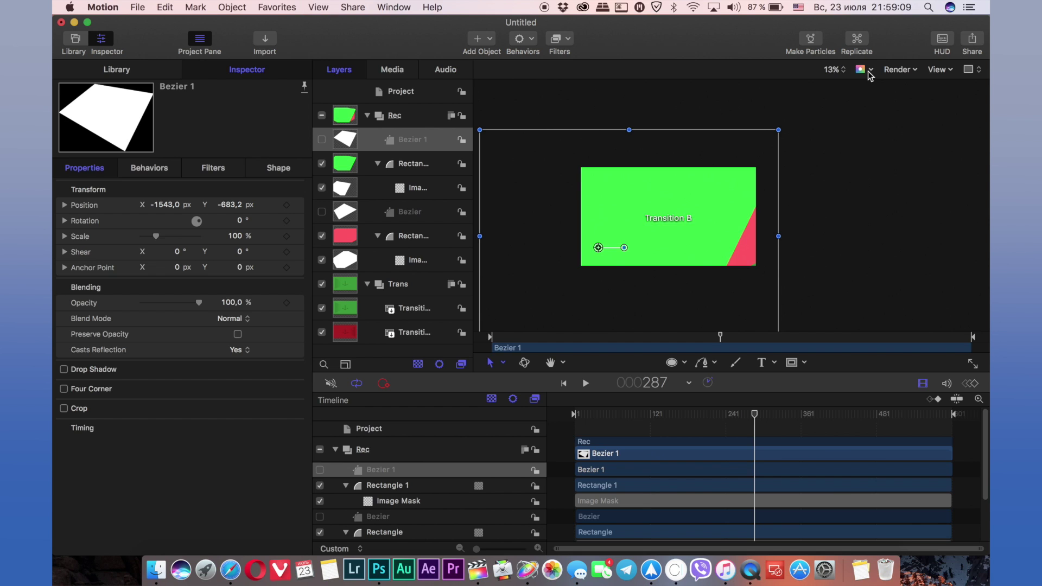
key("shift+a")
key("shift+a")
- Redo the Bezier 1 scale change to 130.86% and scrub to confirm green fills frame 600
left_click_drag(656, 412, 780, 408)
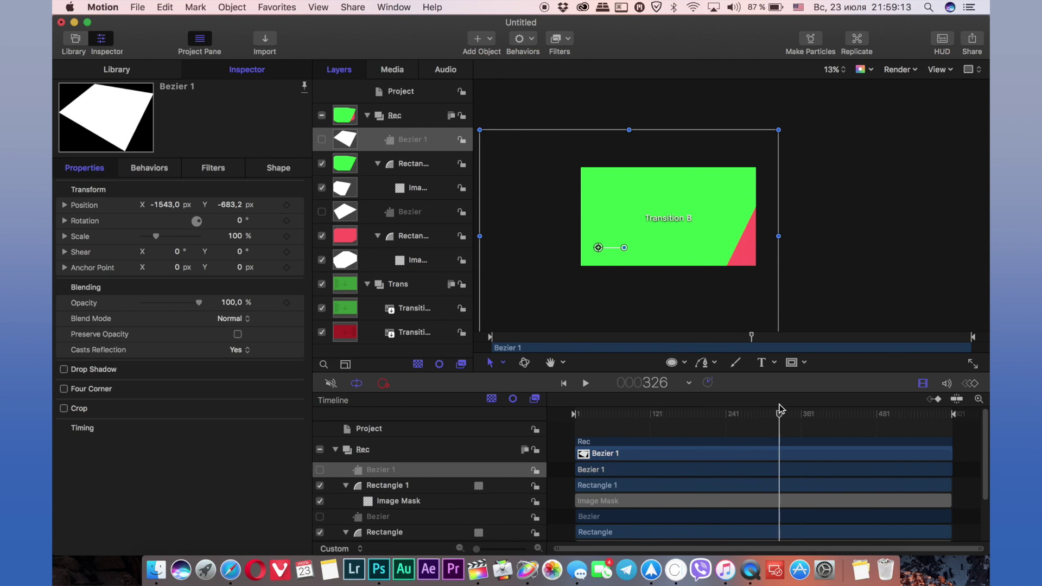
left_click(165, 8)
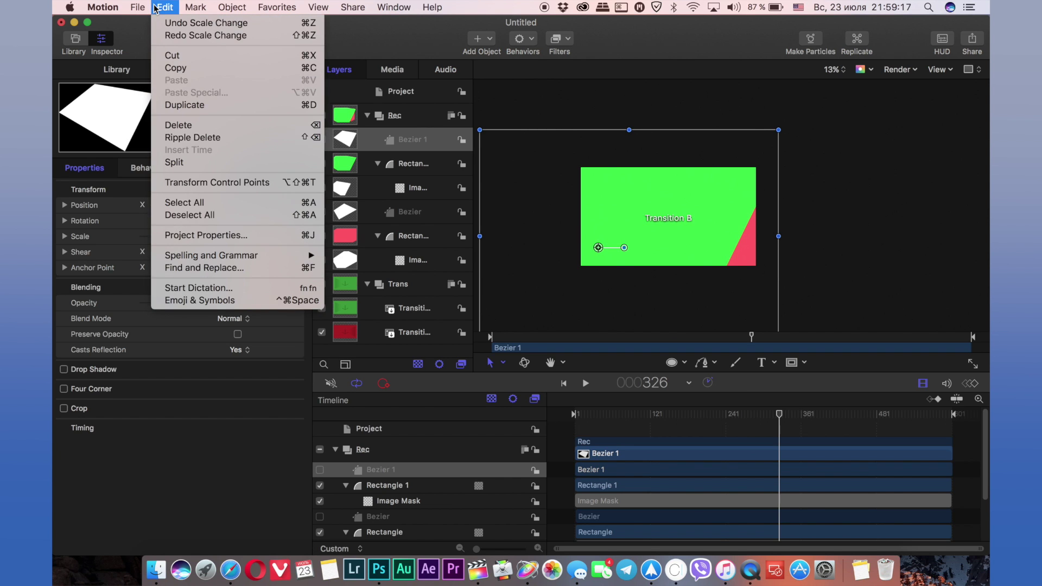
mouse_move(779, 413)
left_mouse_down()
mouse_move(730, 416)
mouse_move(764, 426)
mouse_move(958, 419)
left_mouse_up()
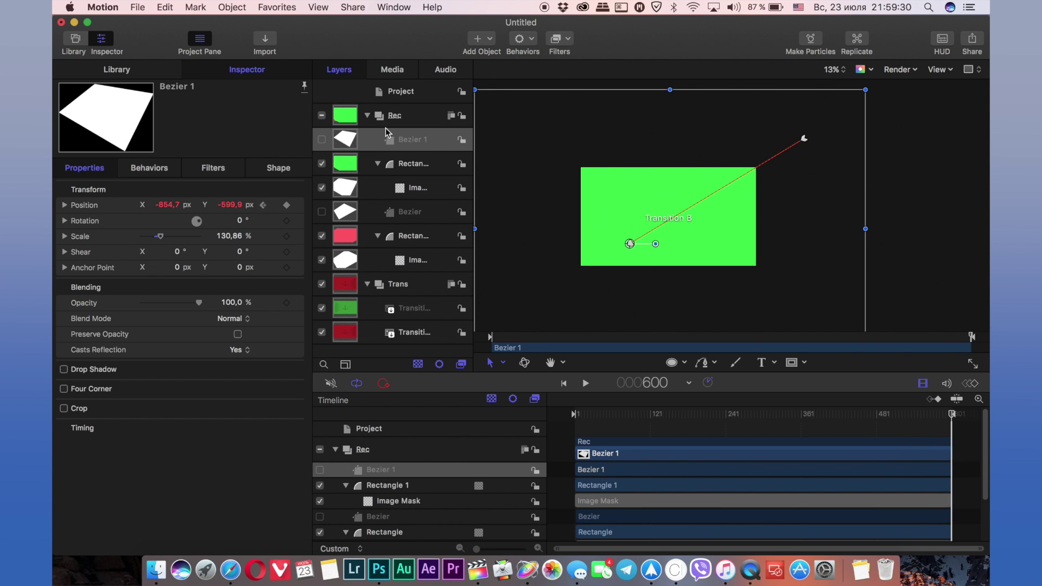
- In Project > Publishing, rename the two Fill Color parameters to 'Заливка 1' and 'Заливка 2'
left_click(392, 96)
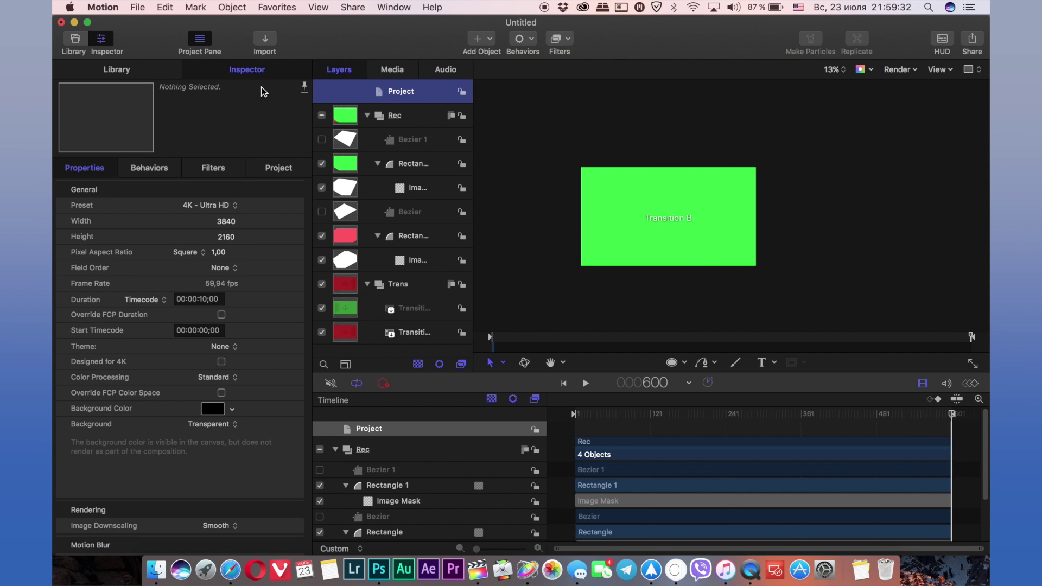
left_click(262, 169)
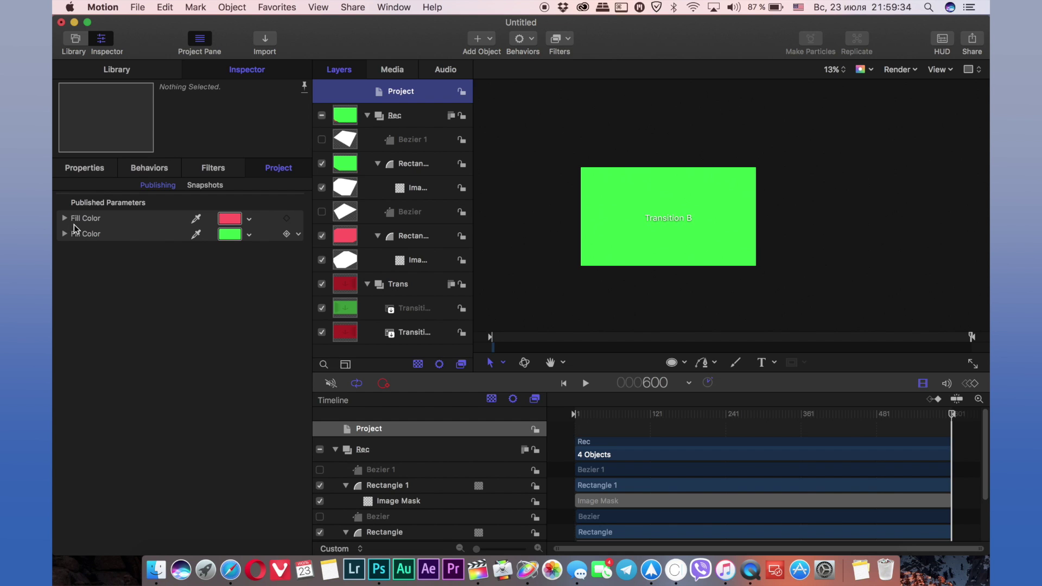
double_click(79, 218)
type("Заливка 1")
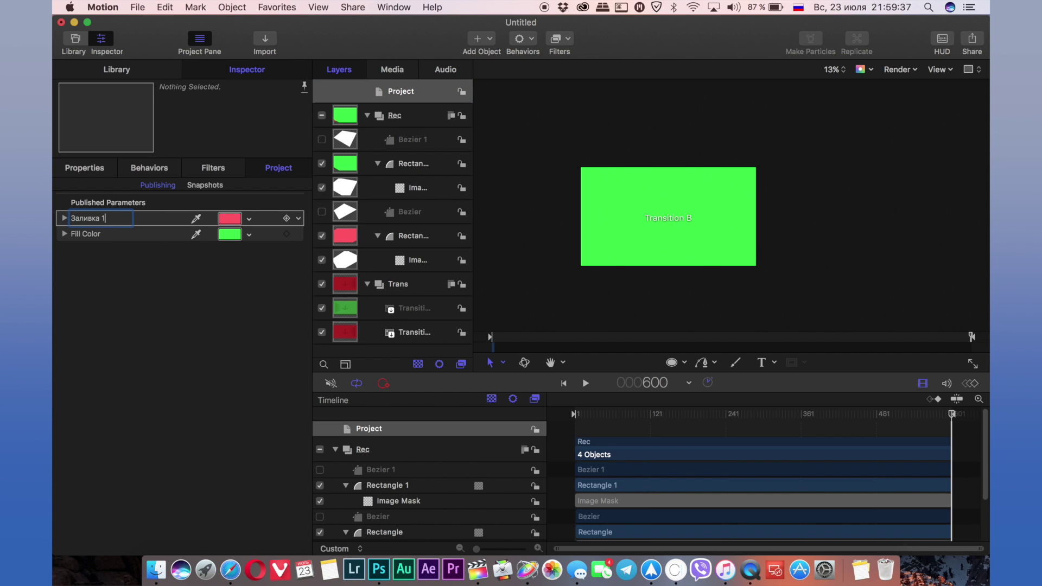
key("Return")
double_click(82, 234)
type("Заливк")
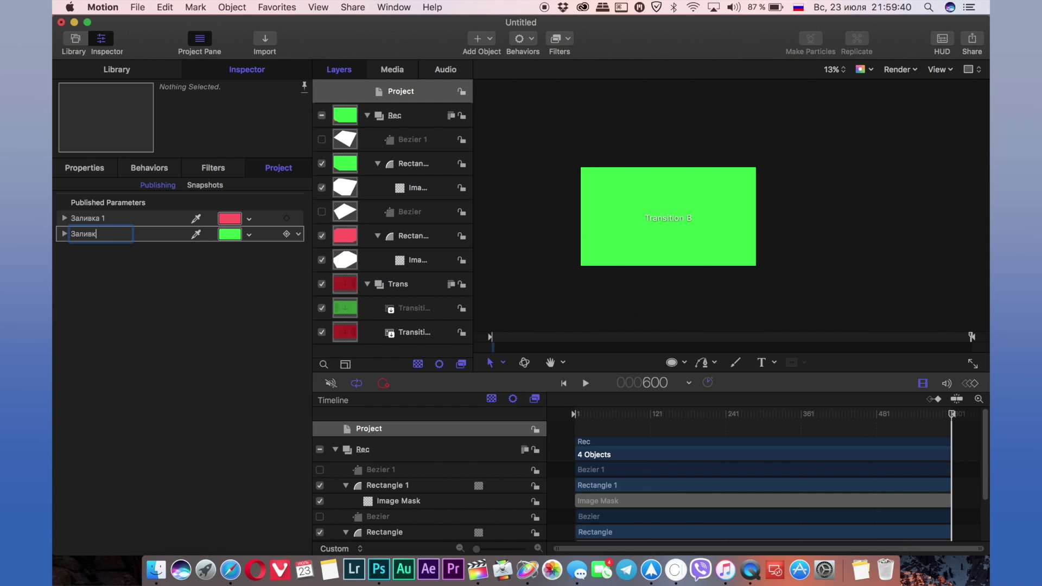
type("2")
key("Return")
- Select the Bezier 1 mask and open the Keyframe Editor with keyframes shown
left_click(446, 487)
scroll(493, 482, "down", 2)
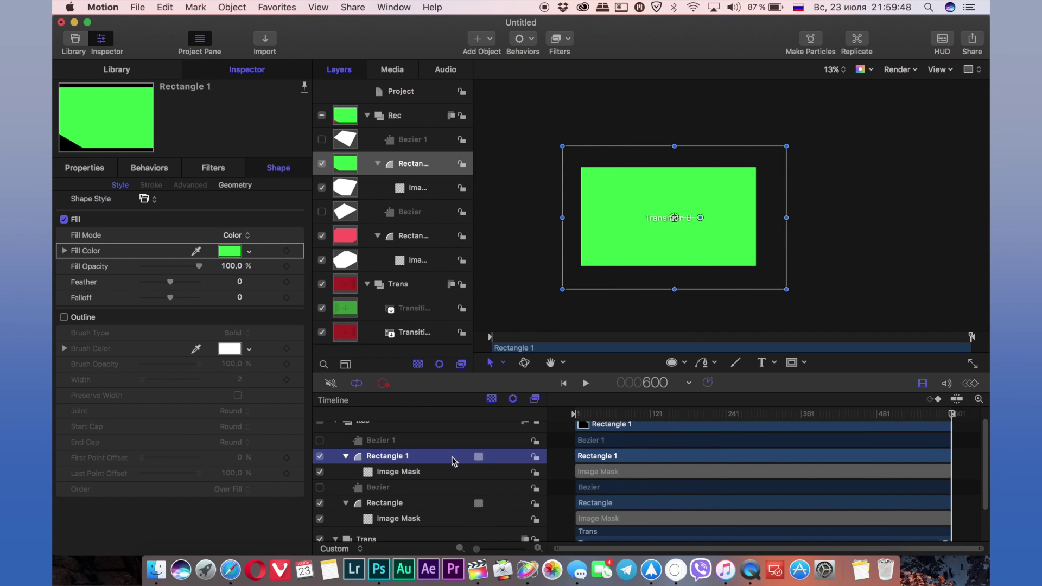
left_click(454, 441)
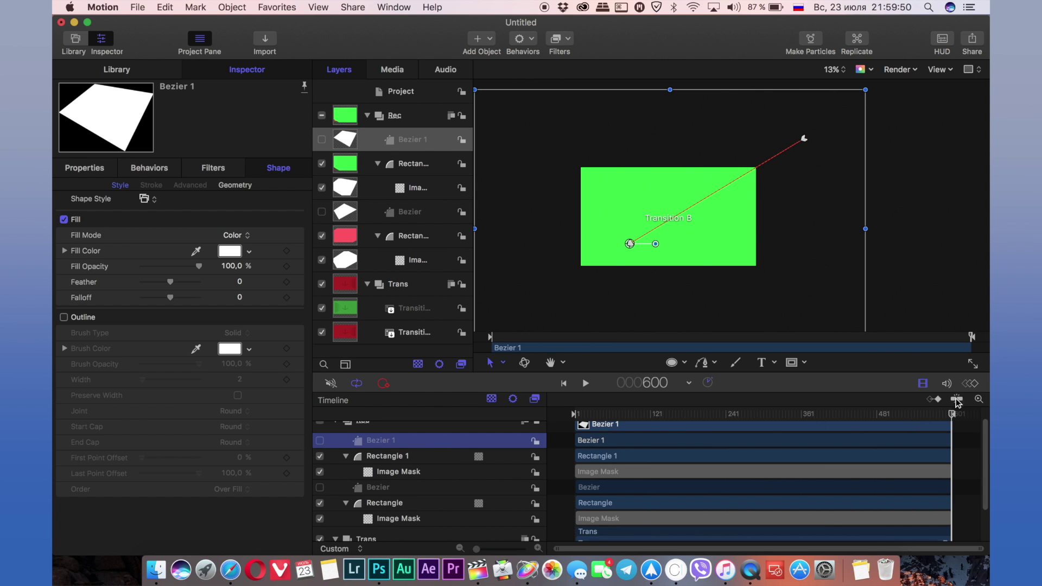
left_click(972, 384)
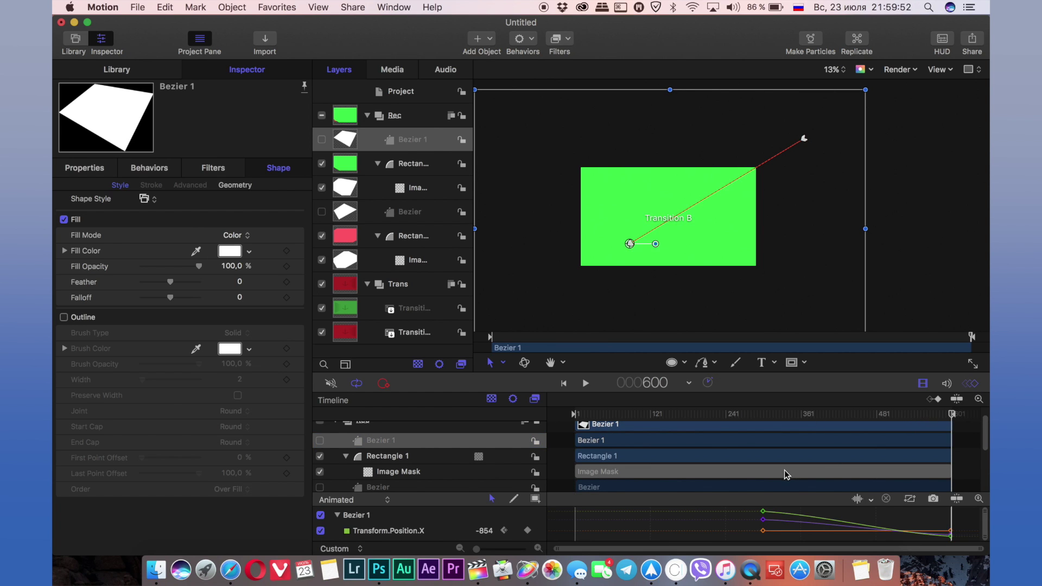
scroll(786, 472, "down", 2)
scroll(786, 472, "up", 1)
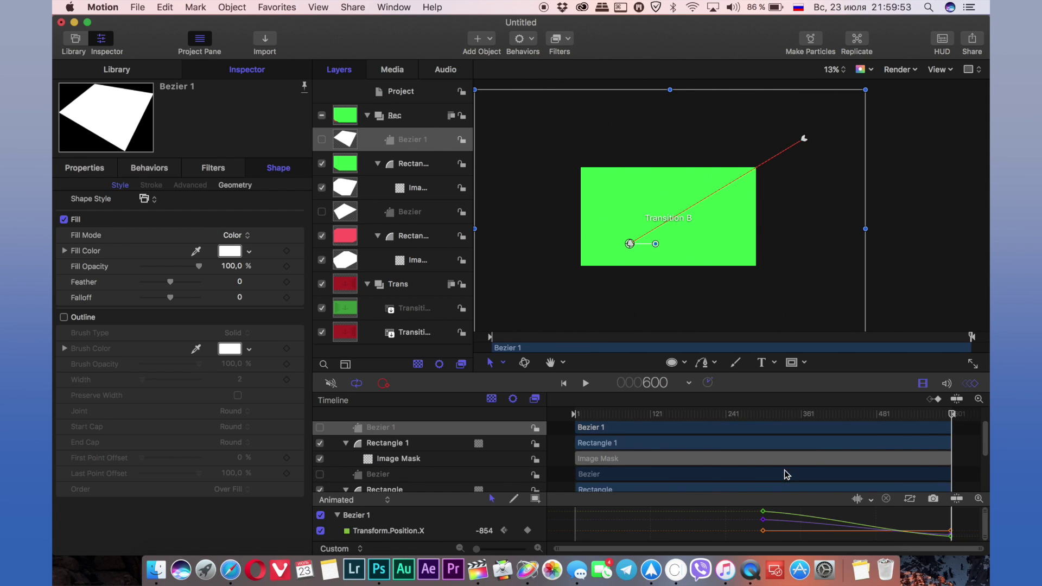
left_click(933, 400)
- Go to frame 301 and show all Bezier 1 position rows in the curve editor
scroll(690, 445, "up", 1)
scroll(691, 446, "down", 2)
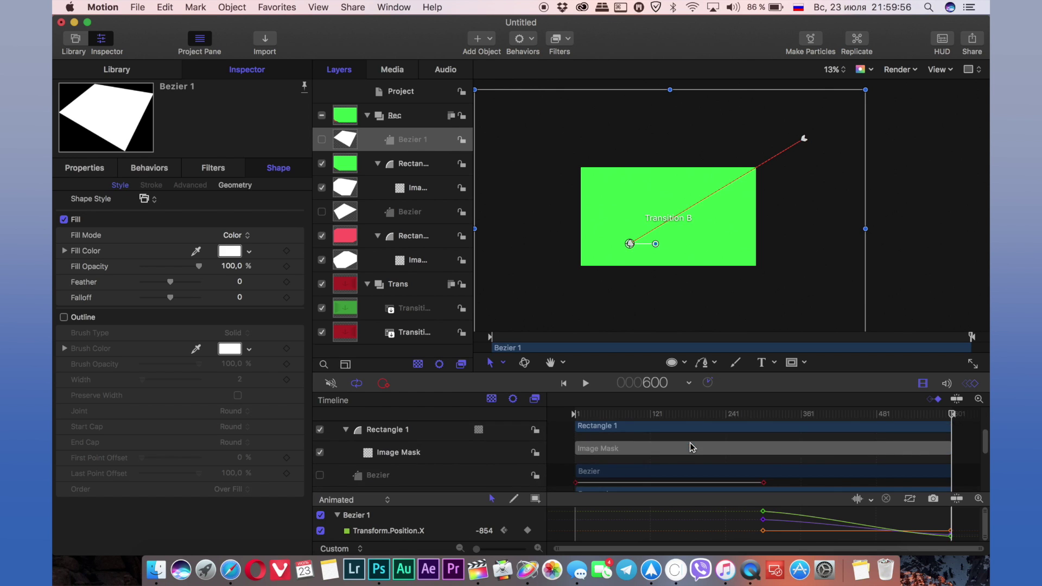
scroll(691, 447, "down", 2)
left_click(764, 414)
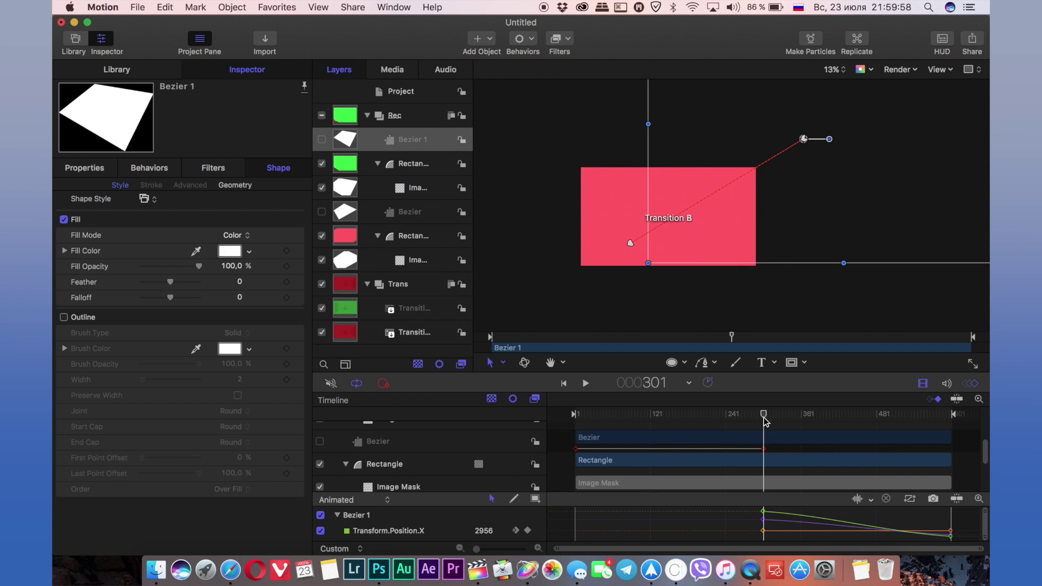
left_click(977, 385)
left_click(978, 386)
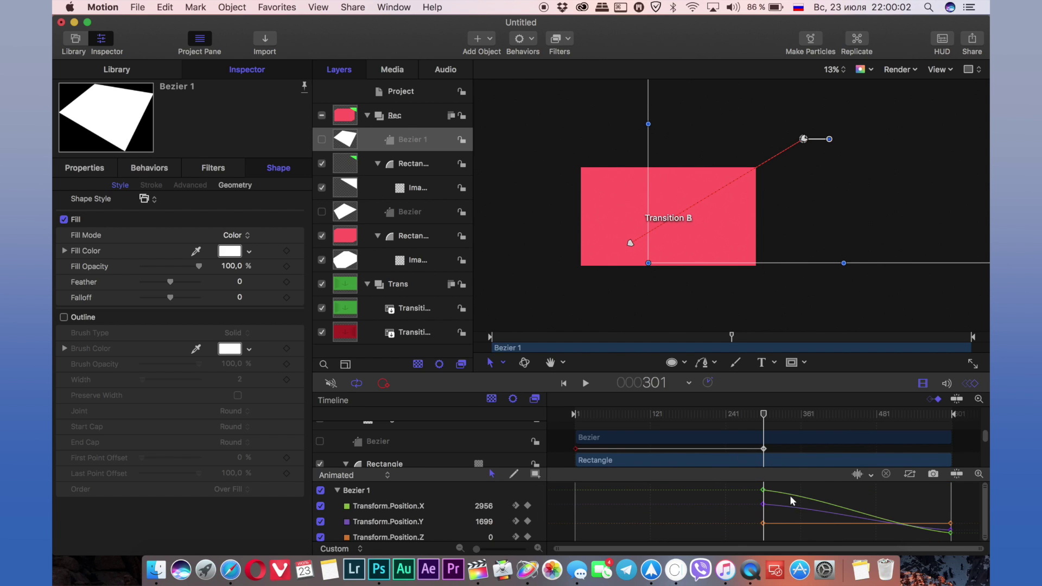
- Drag the Position X bezier handle right to curve the path, then play back from the start
left_click(763, 491)
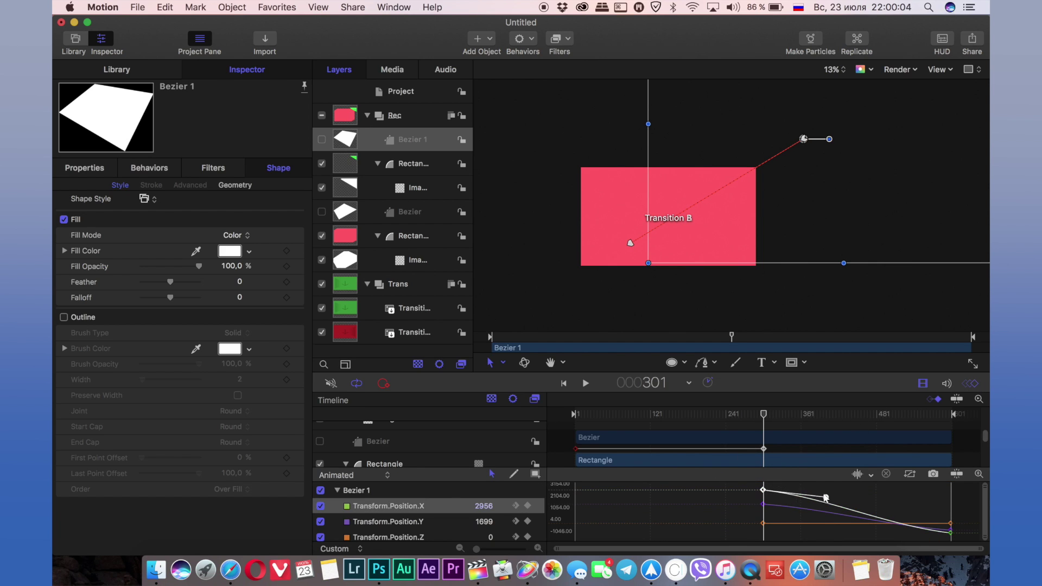
left_click_drag(826, 498, 959, 499)
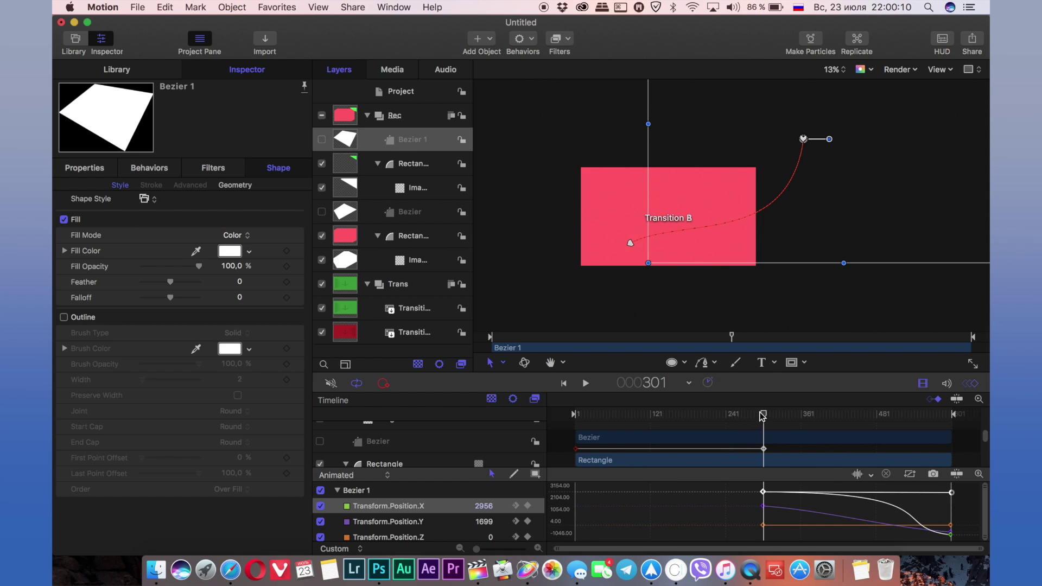
left_click_drag(762, 415, 541, 423)
key("space")
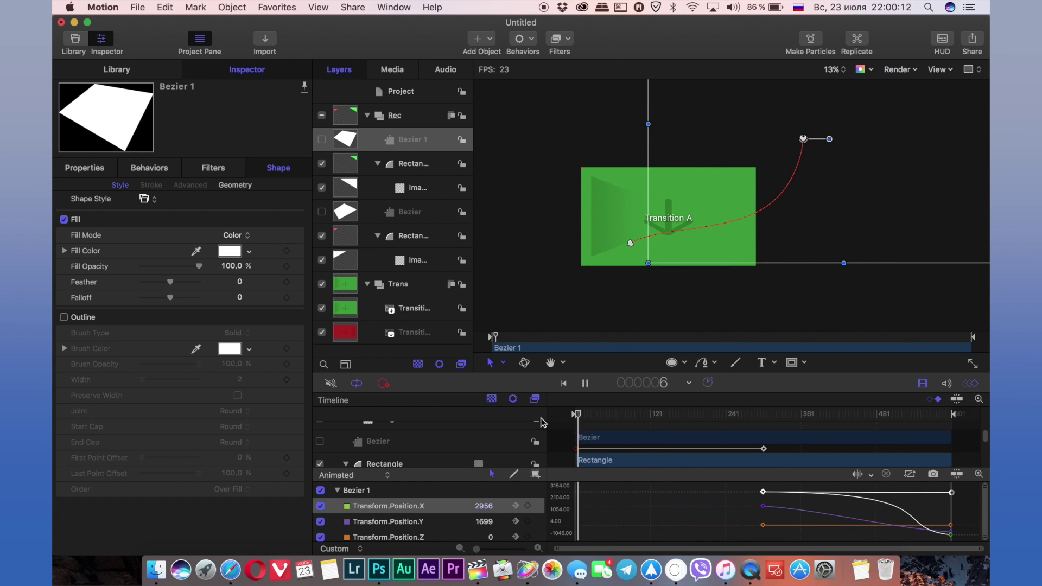
left_click_drag(771, 416, 942, 413)
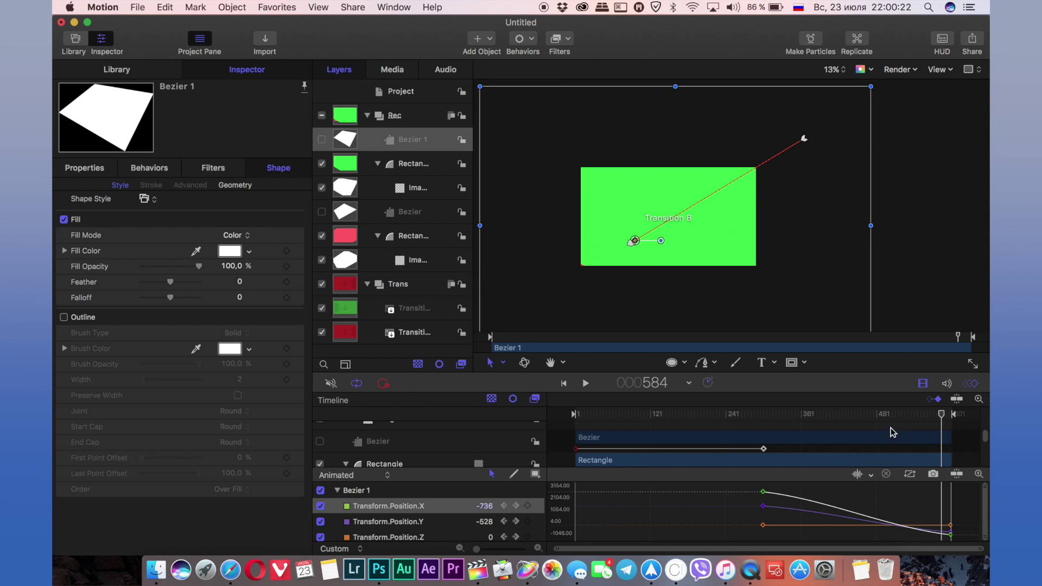
- Hide keyframes, close the curve editor, and play the wipe from the start
left_click(937, 405)
left_click(972, 383)
key("Home")
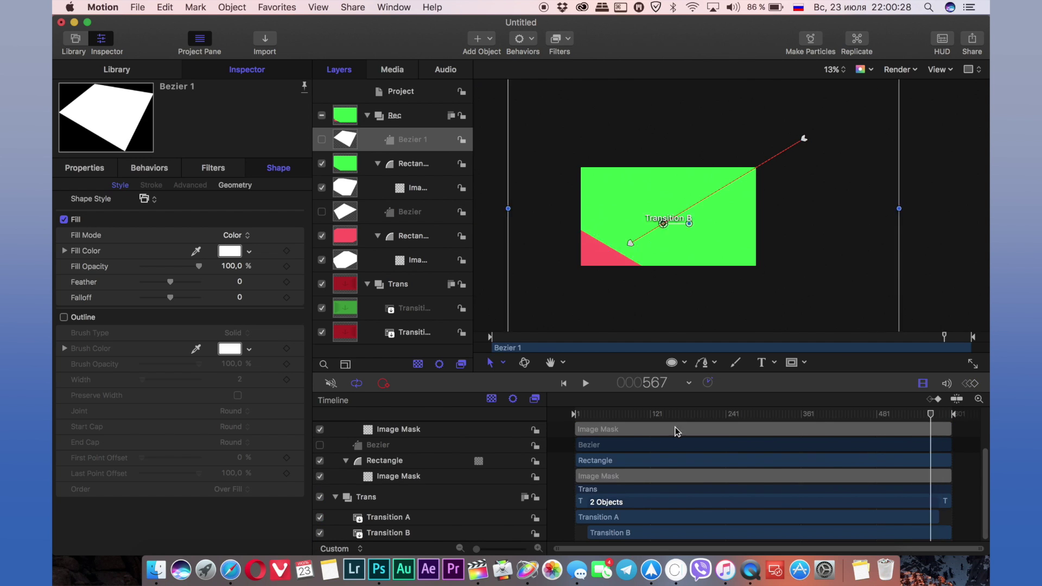
key("space")
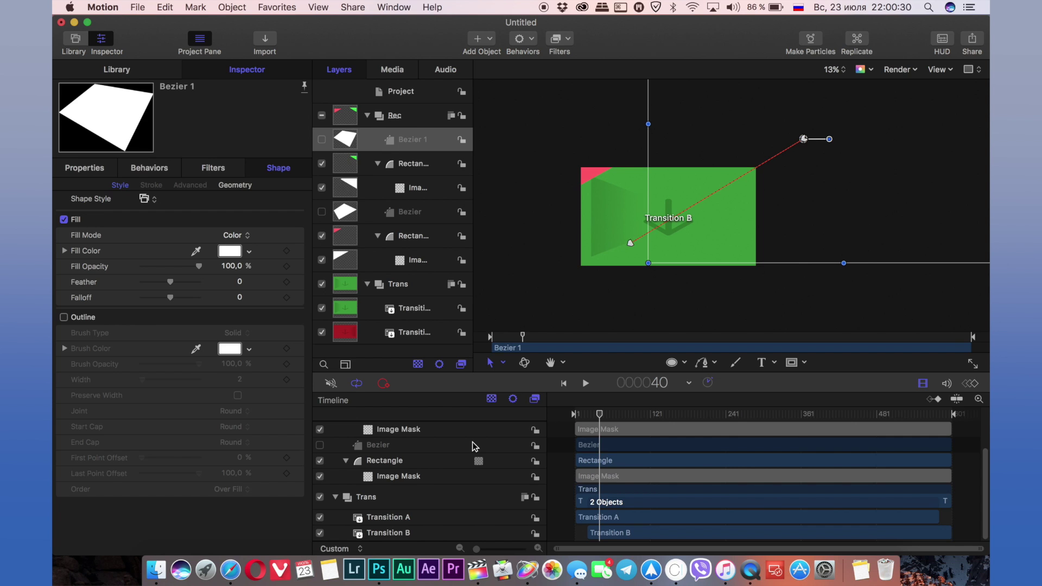
- Publish the project as a transition template named Flat in the Tech Union category
key("super+shift+s")
type("F")
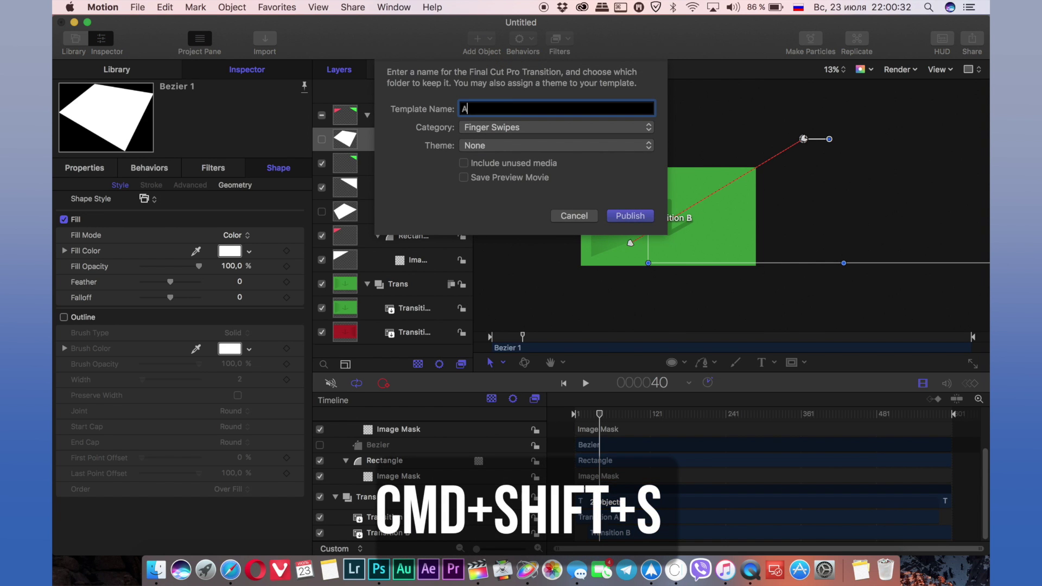
type("lat R")
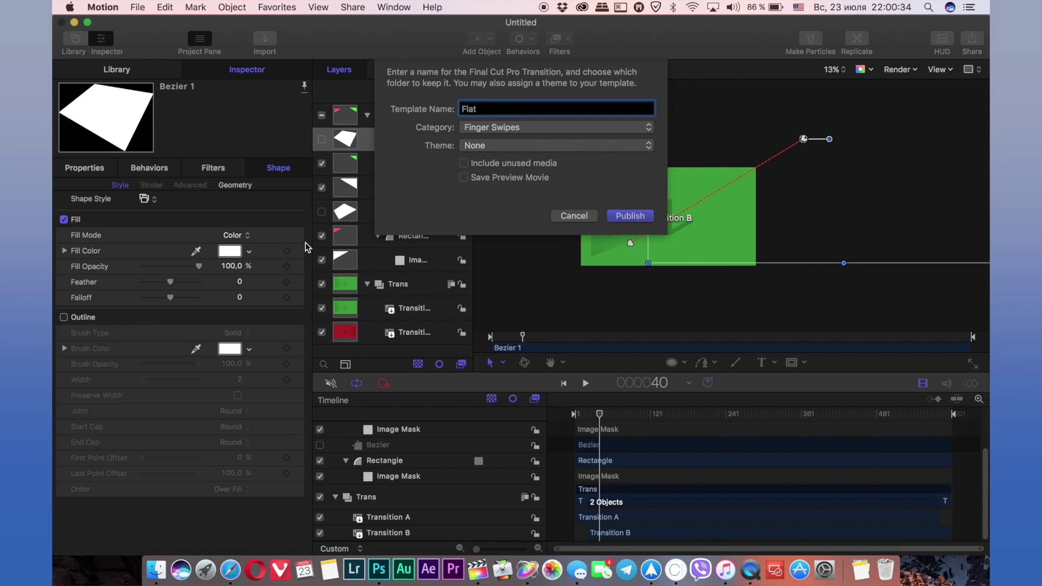
left_click(487, 130)
left_click(499, 156)
left_click(619, 216)
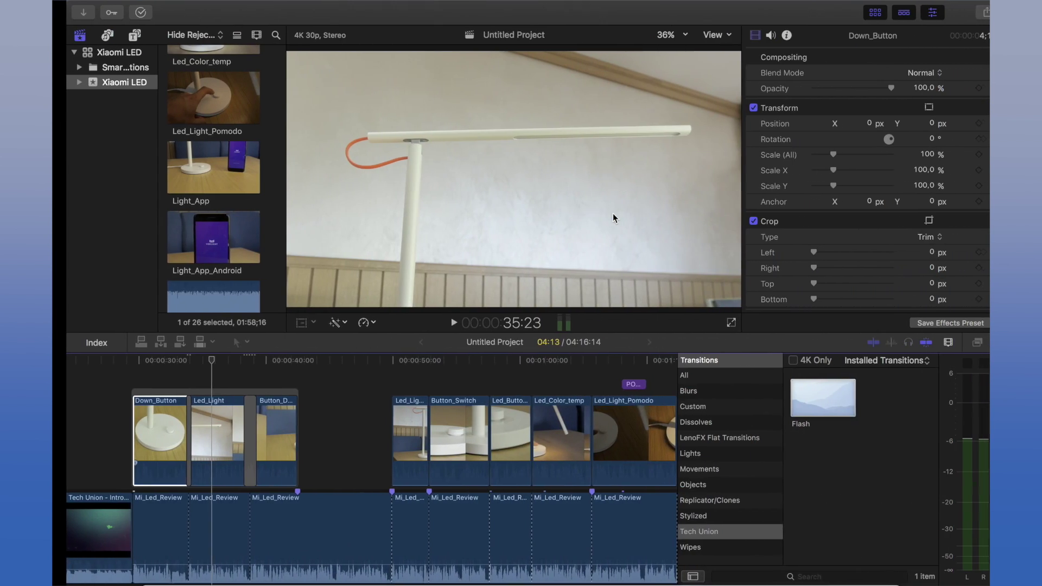
- Delete the old transition next to the Led_Light clip
left_click(196, 417)
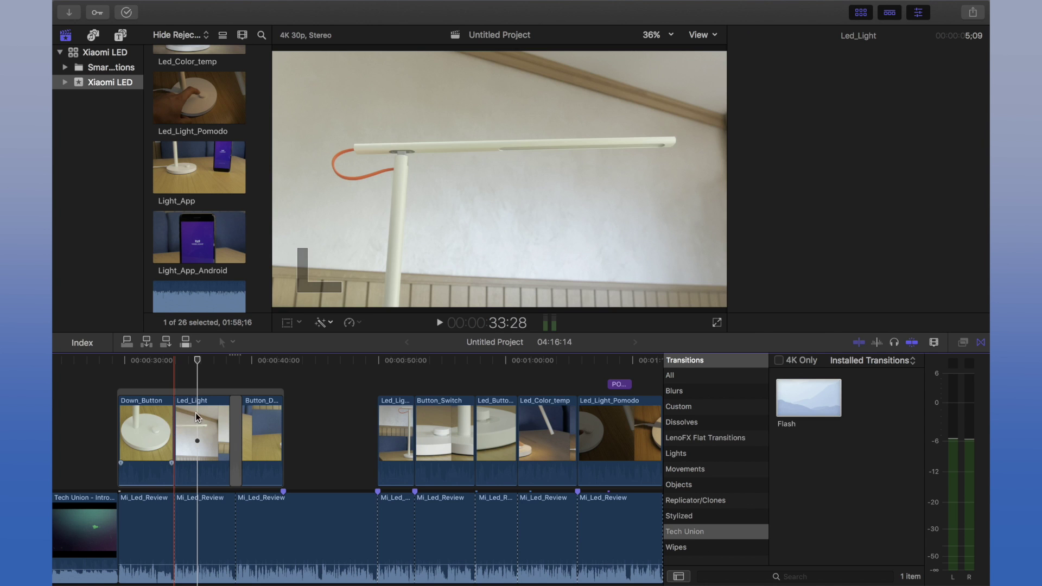
left_click(230, 416)
key("Delete")
- Place the Tech Union Flat transition between Down_Button and Led_Light and play it through
left_click(675, 516)
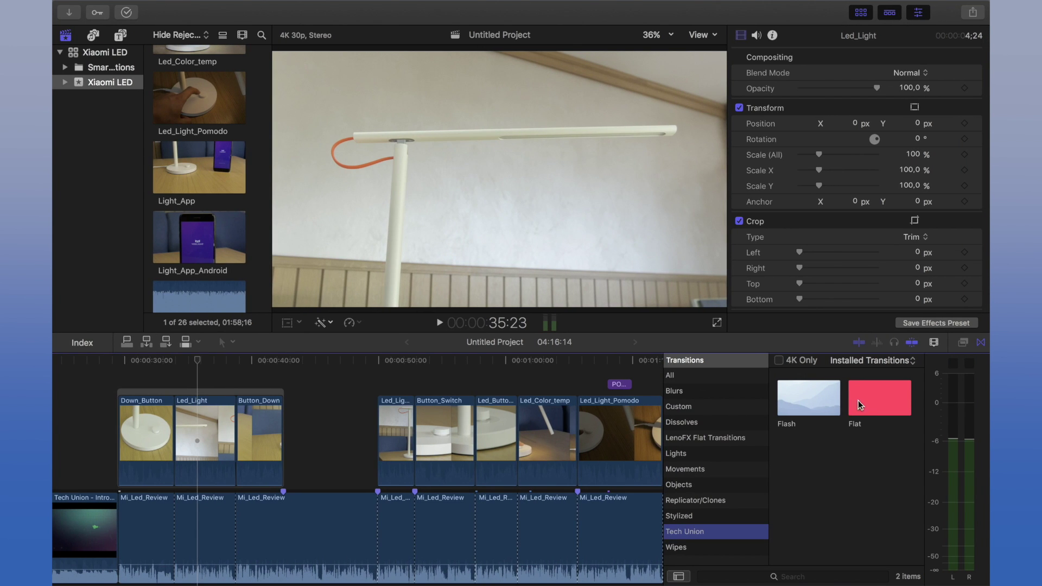
left_click_drag(859, 405, 174, 435)
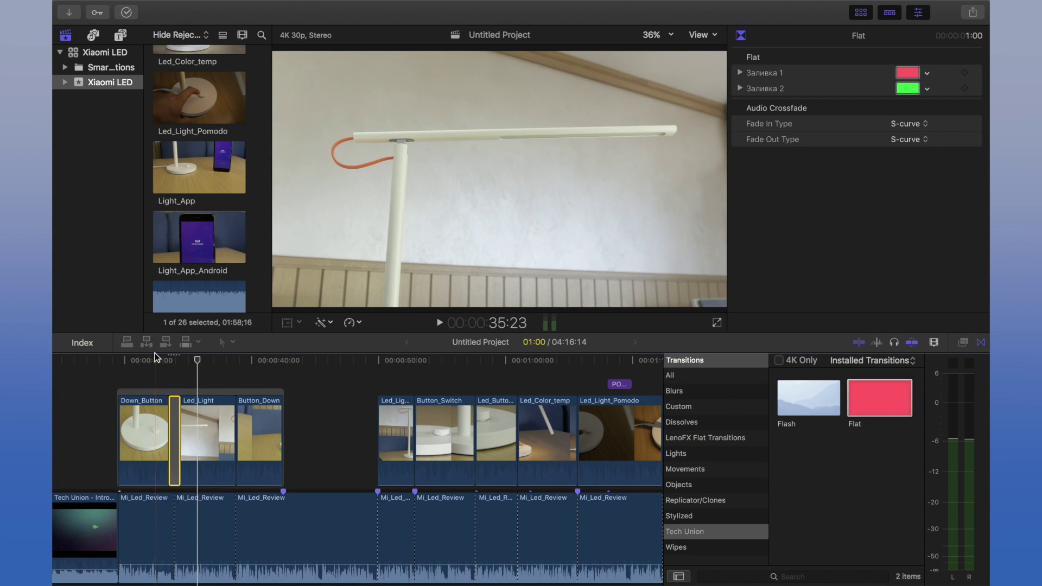
left_click(156, 356)
key("space")
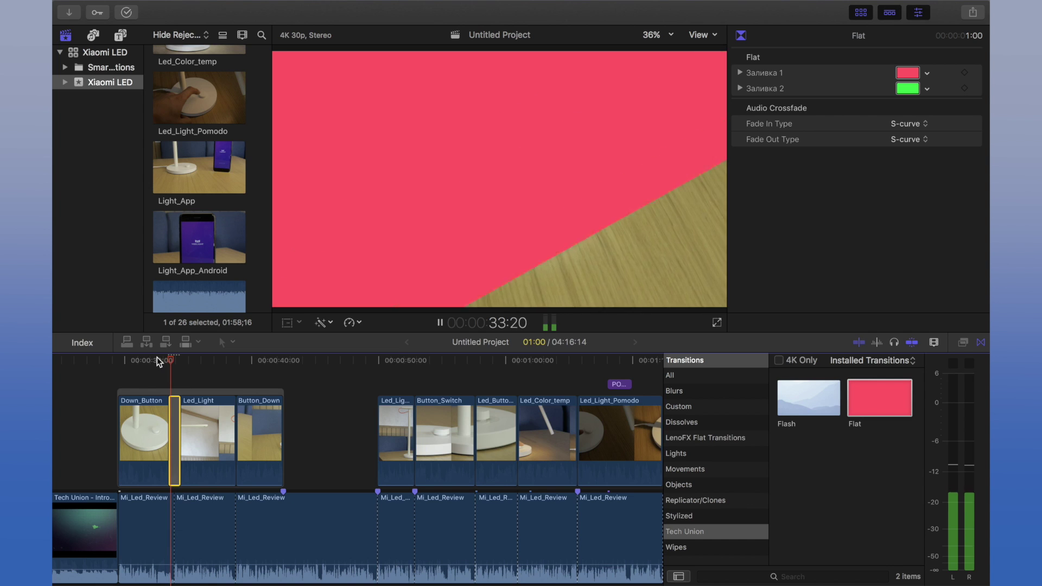
key("space")
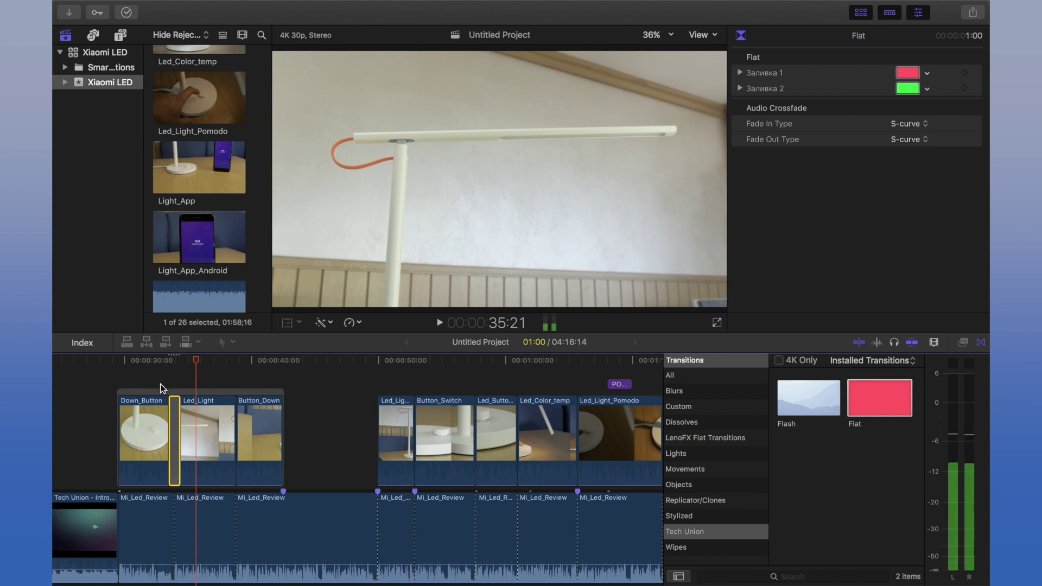
- Change the Flat transition's duration to two seconds
right_click(181, 411)
left_click(217, 348)
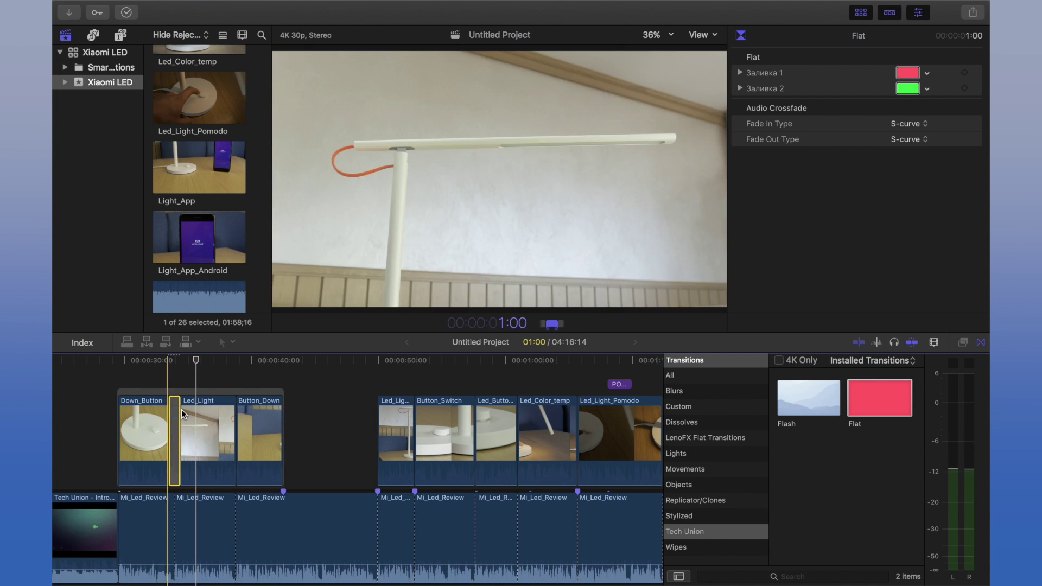
type("1200")
key("Return")
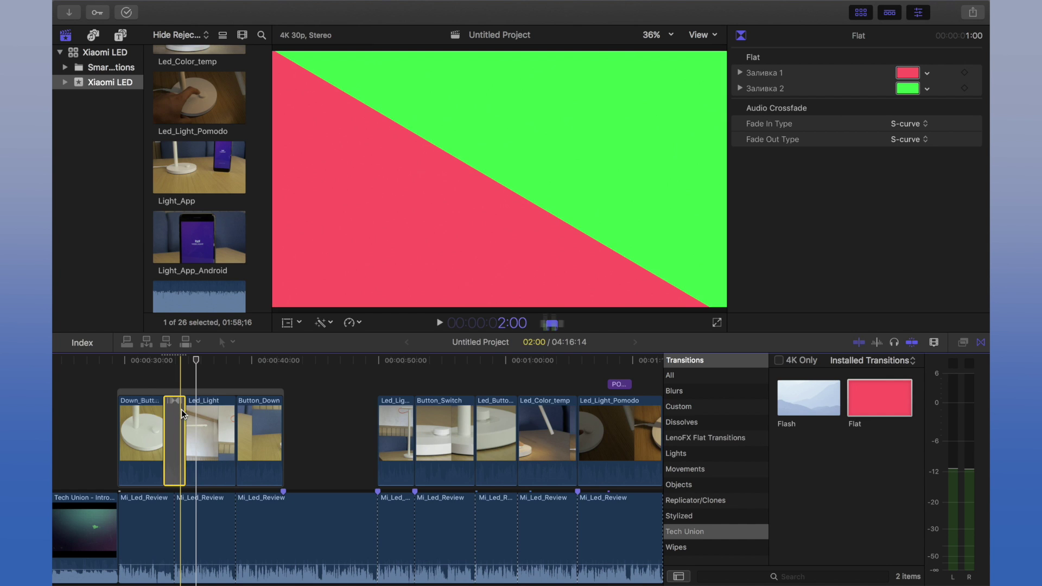
- Change the Flat transition's duration to 20 frames
right_click(181, 410)
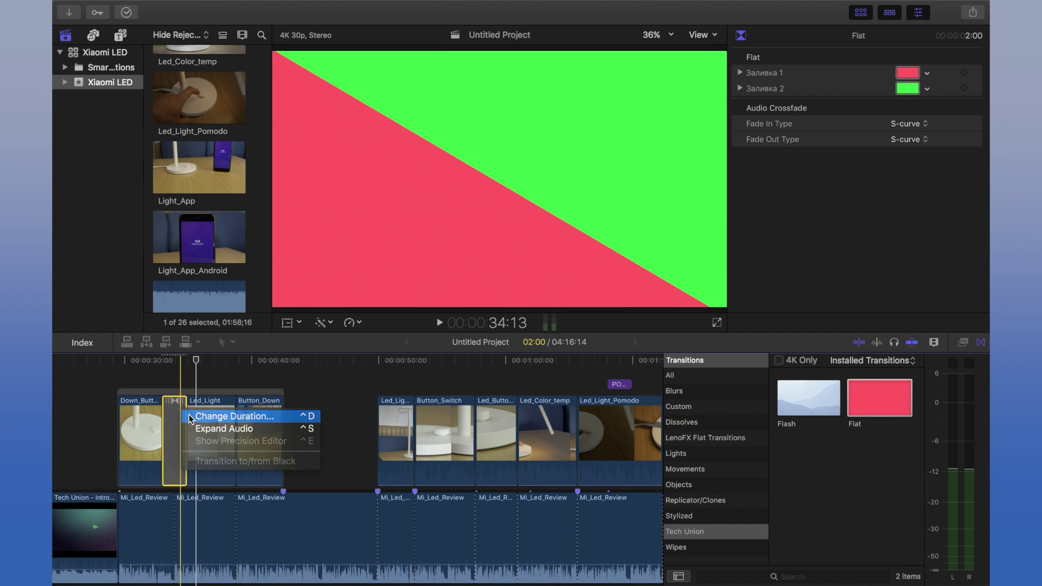
left_click(188, 414)
type("20")
key("Return")
- Play back the shortened Flat transition and select it to check its red and green colours
left_click(164, 376)
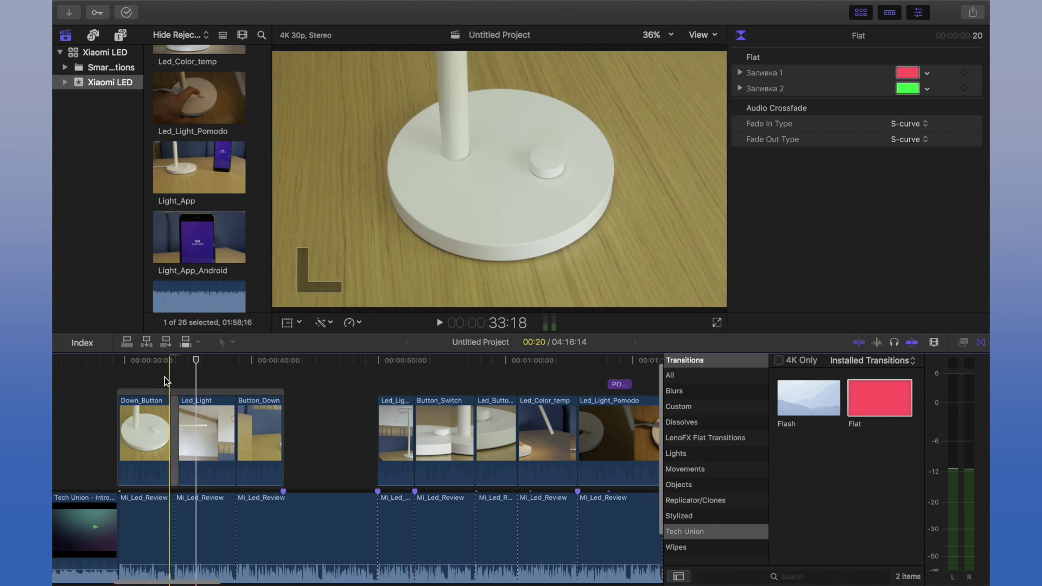
key("space")
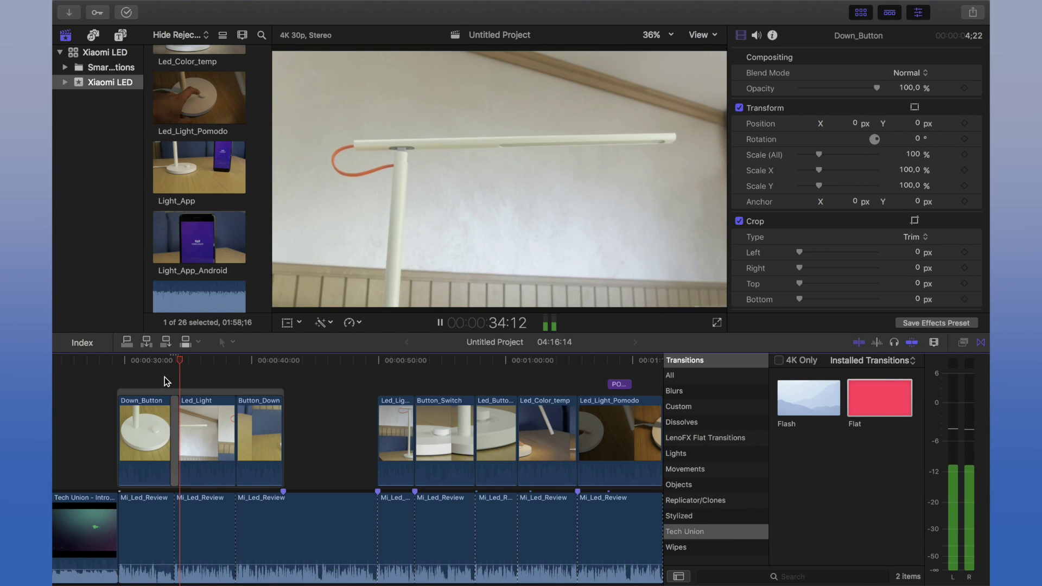
left_click(174, 426)
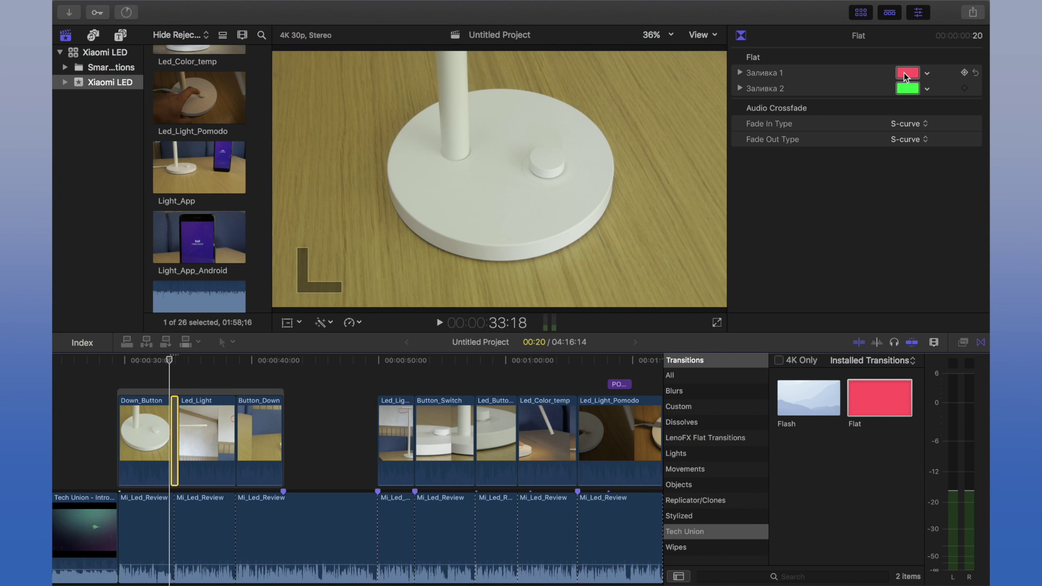
key("space")
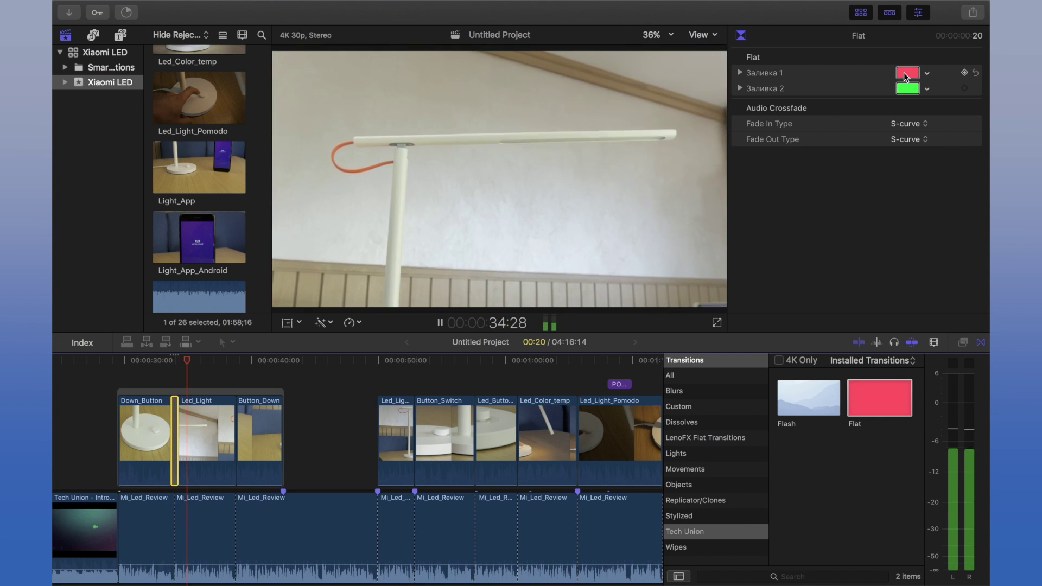
key("space")
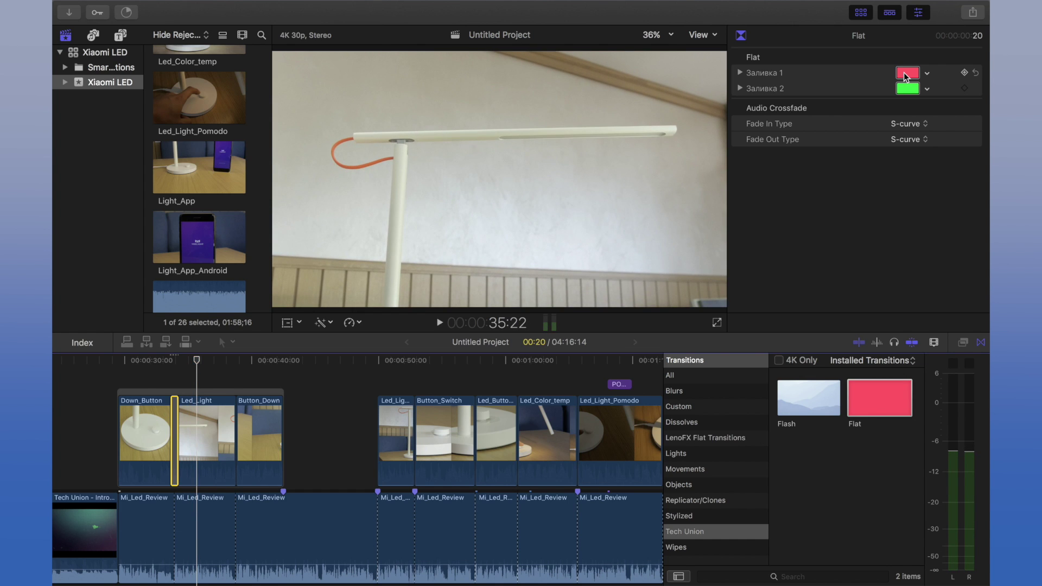